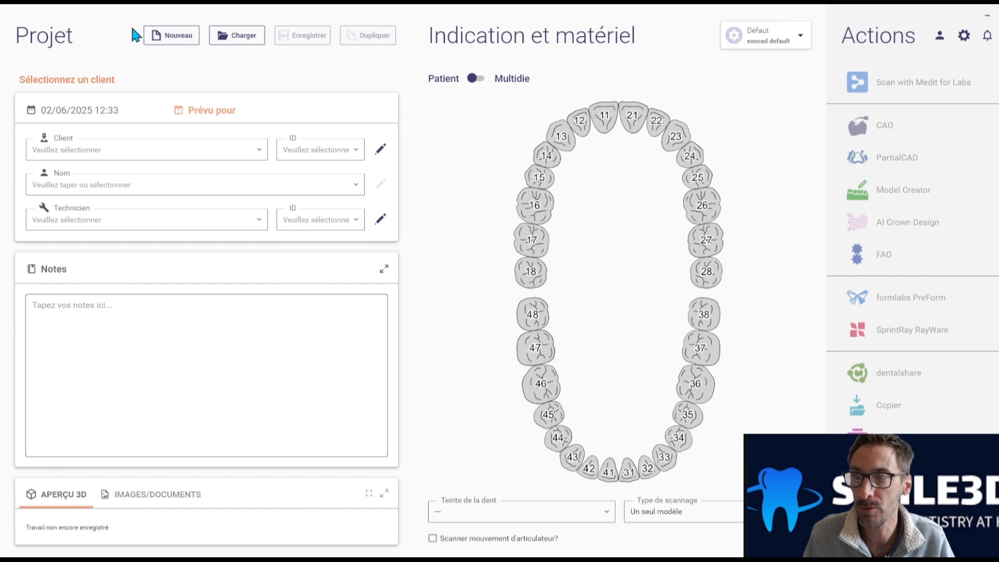
# Step: Create a new project for client smile 3D with patient name "bridge max" and assign the technician with ID 001
pyautogui.click(174, 41)
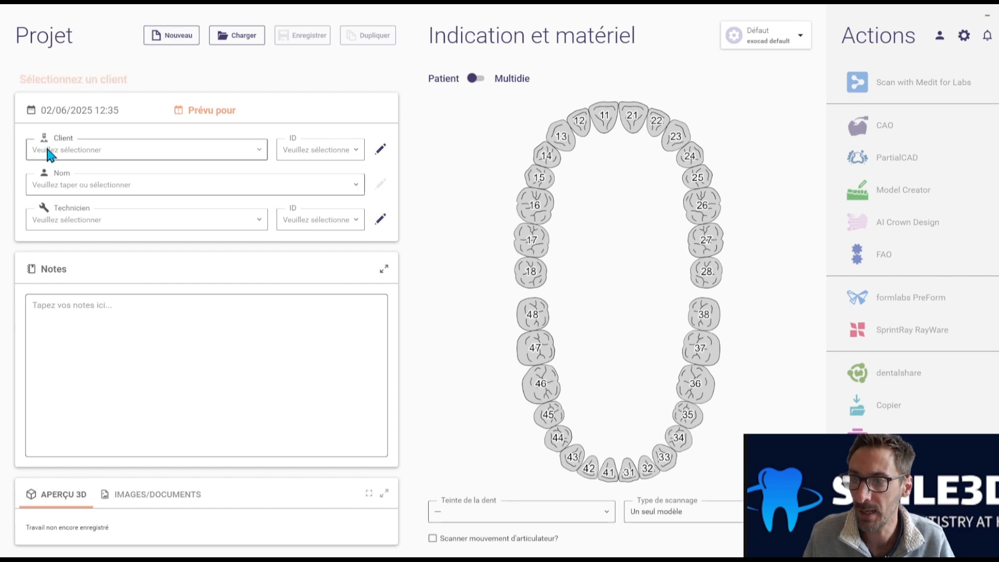
pyautogui.click(107, 151)
pyautogui.click(67, 210)
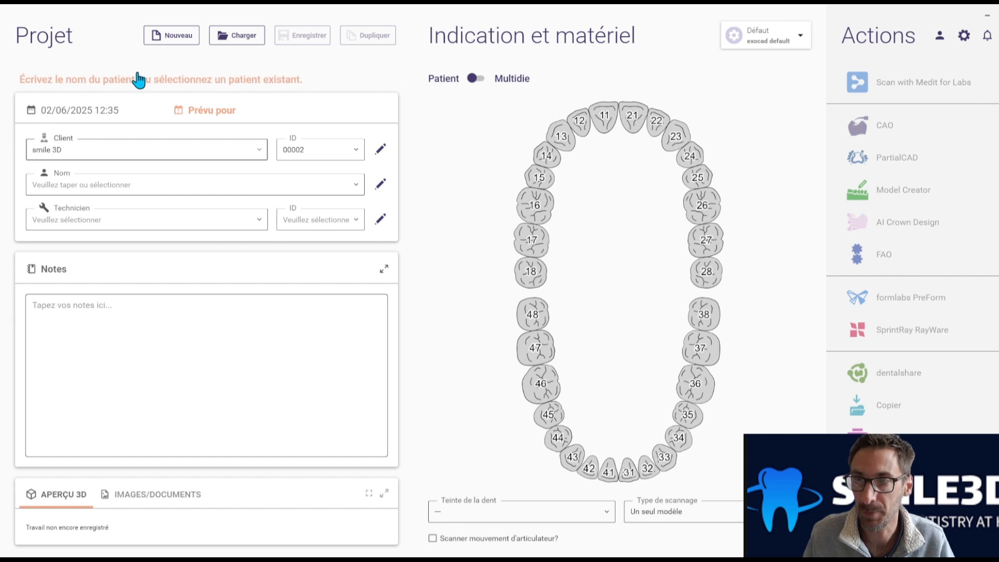
pyautogui.click(82, 185)
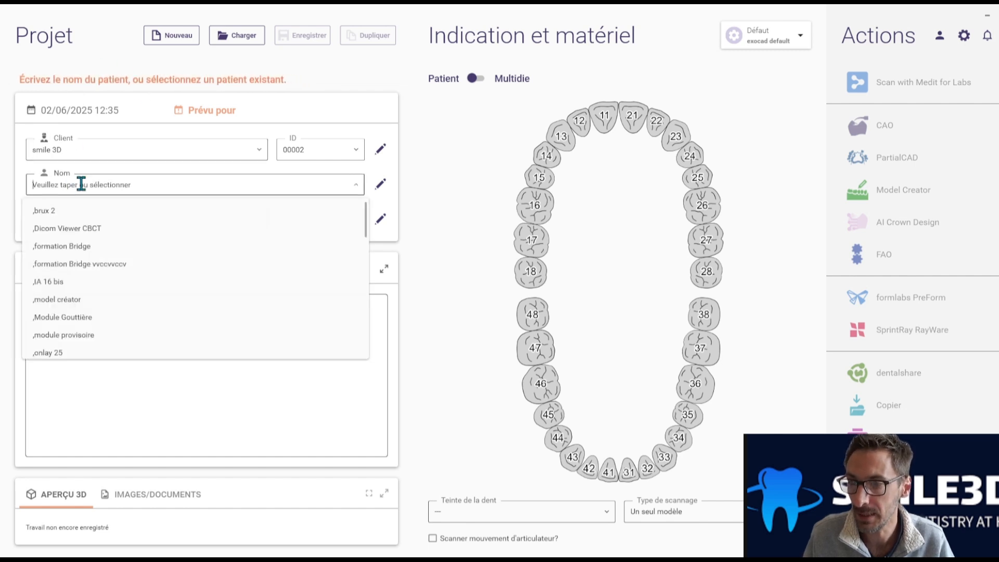
pyautogui.write('bridge')
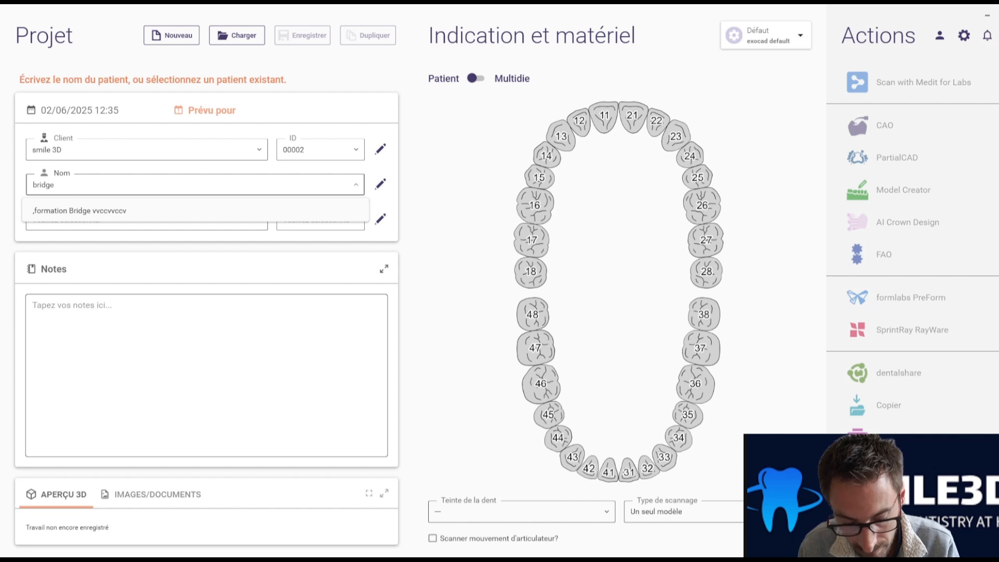
pyautogui.write(' max')
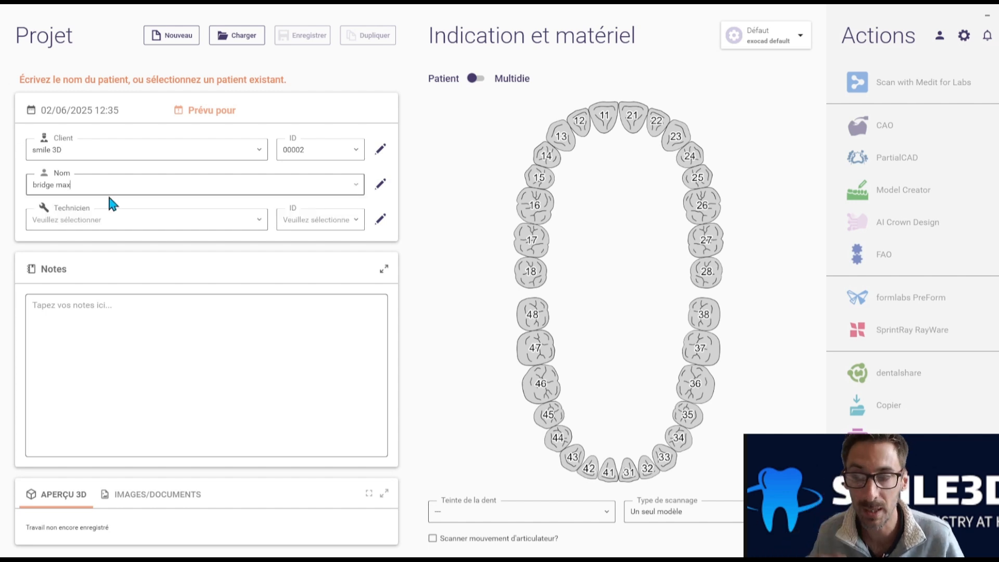
pyautogui.click(128, 220)
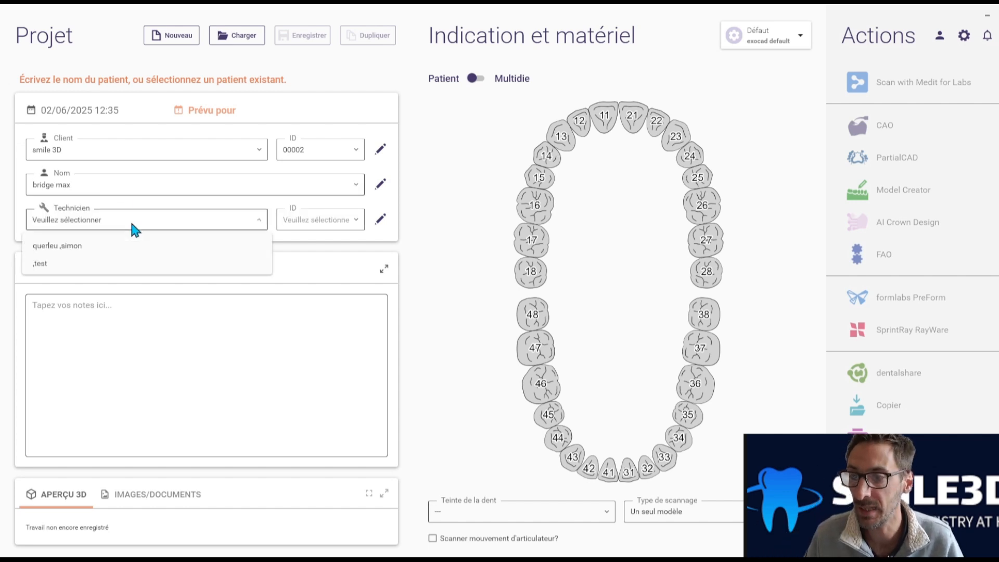
pyautogui.click(94, 246)
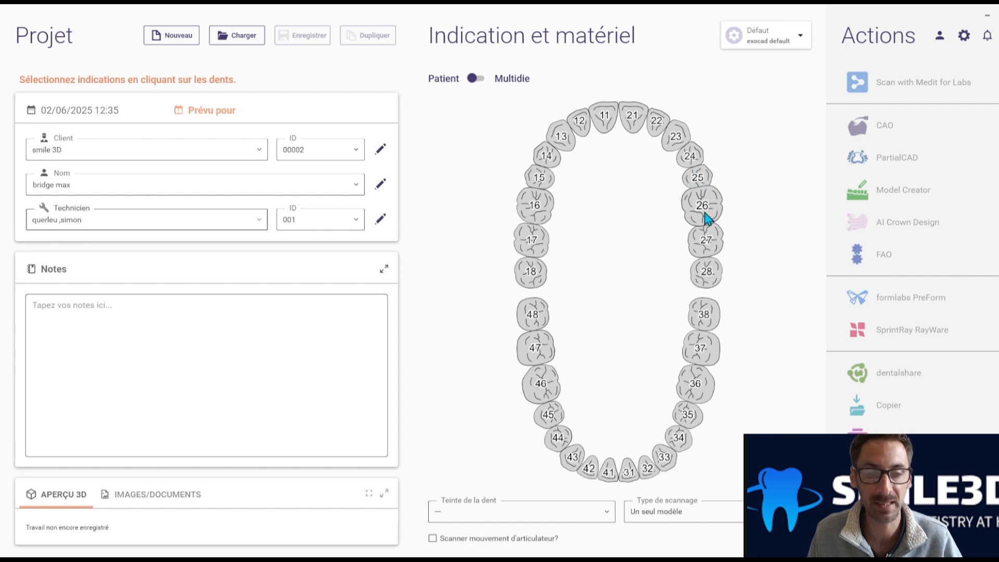
# Step: Define tooth 24 as an Inlay in Zircone with material colour A2
pyautogui.click(689, 162)
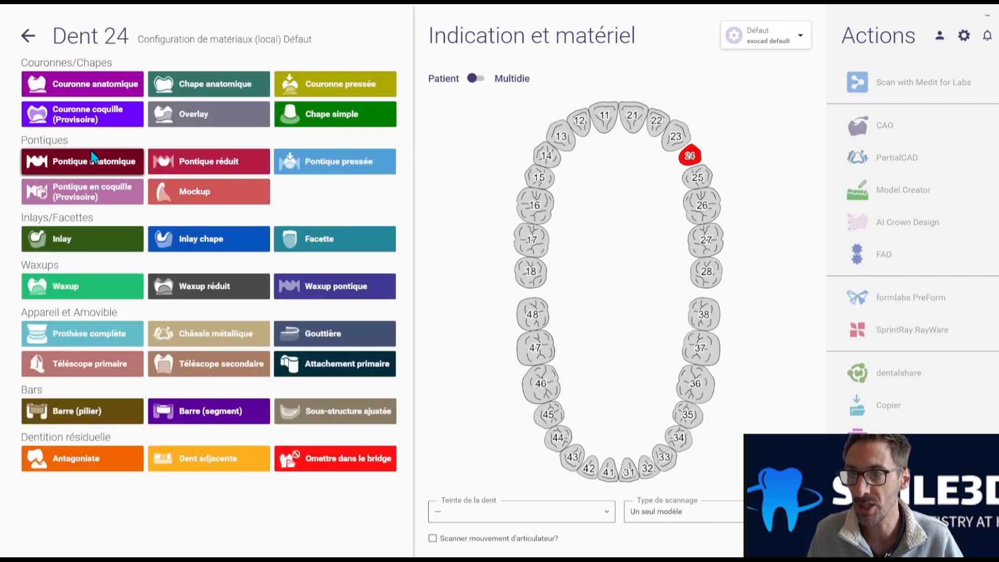
pyautogui.click(107, 242)
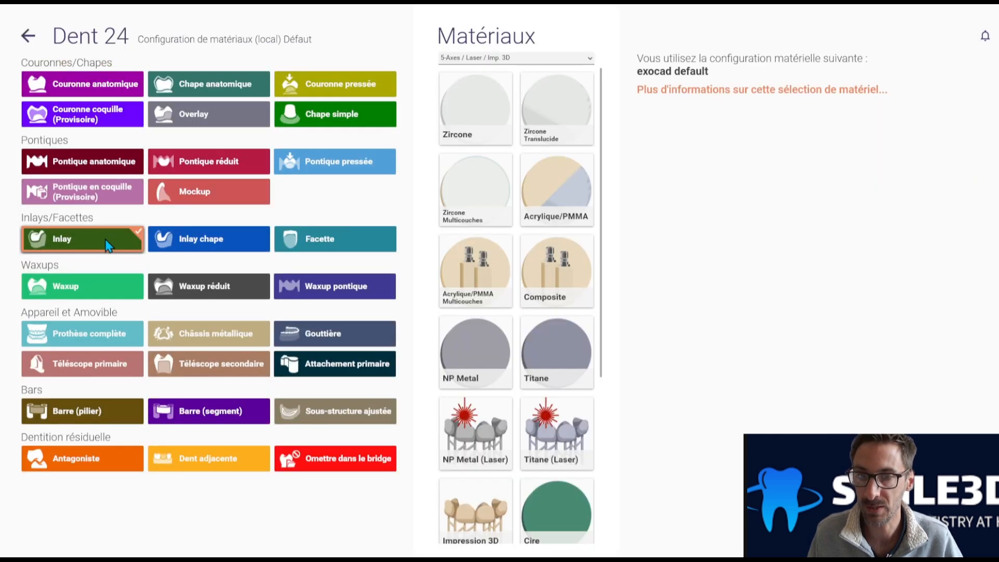
pyautogui.click(481, 131)
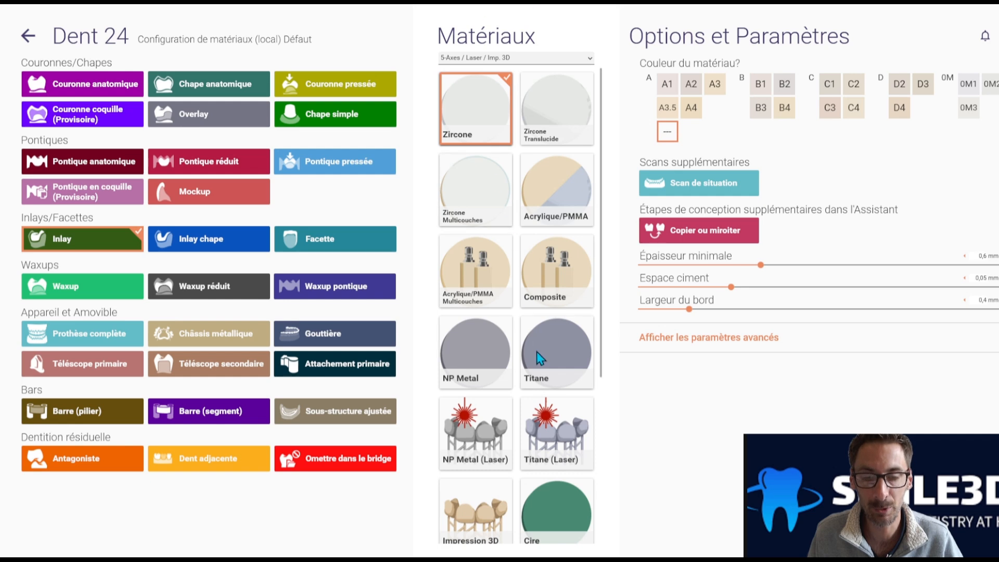
pyautogui.scroll(-5, 528, 400)
pyautogui.scroll(3, 527, 400)
pyautogui.scroll(2, 527, 398)
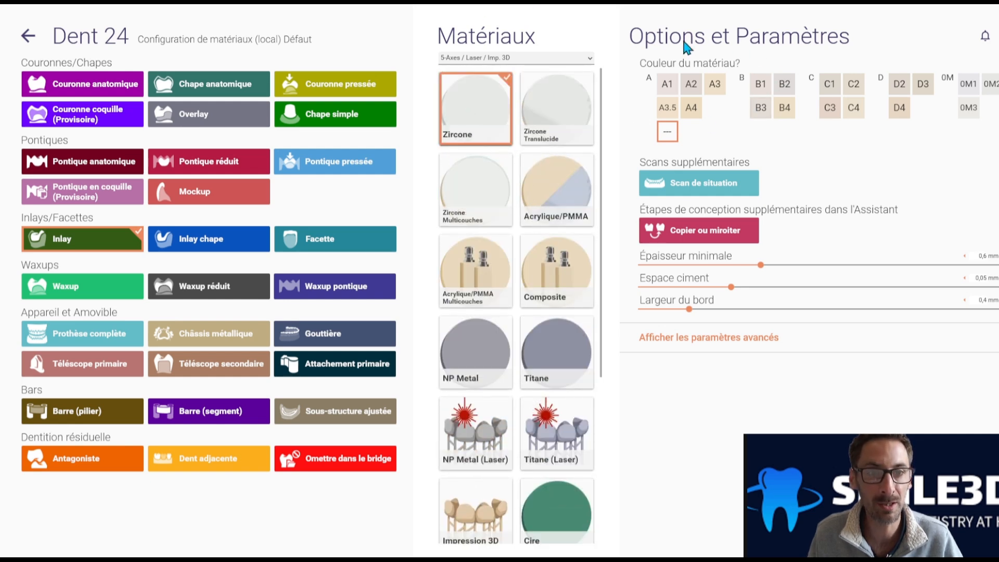
pyautogui.click(696, 87)
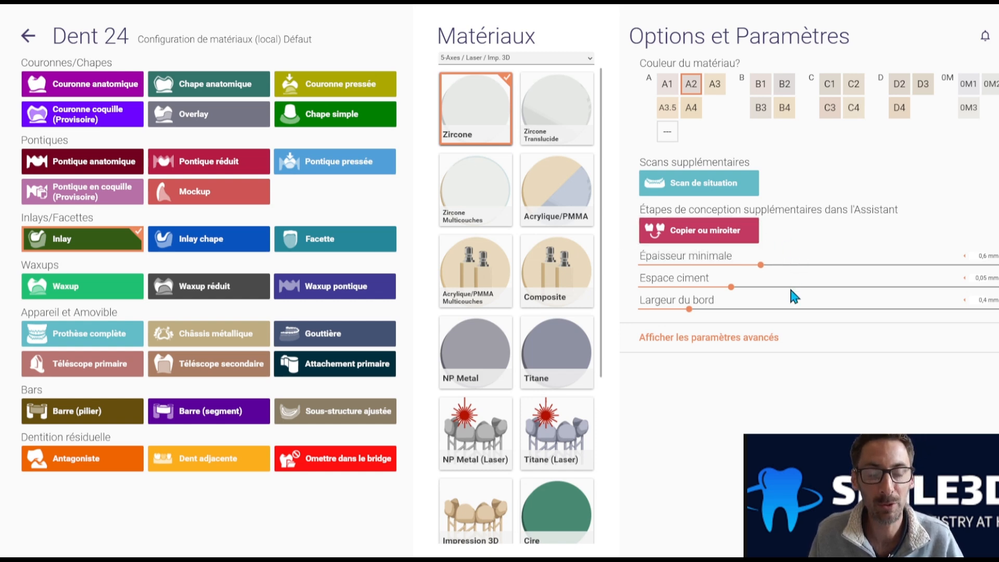
# Step: Show the inlay's advanced parameters and try minimum thicknesses of 0.44 mm and 0.54 mm for tooth 24
pyautogui.click(713, 337)
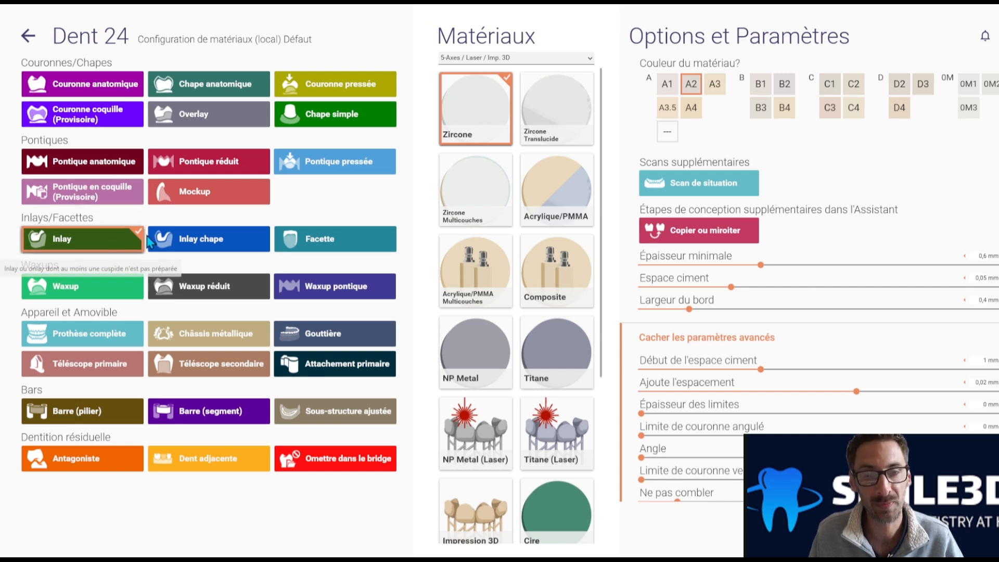
pyautogui.moveTo(761, 265); pyautogui.dragTo(665, 265)
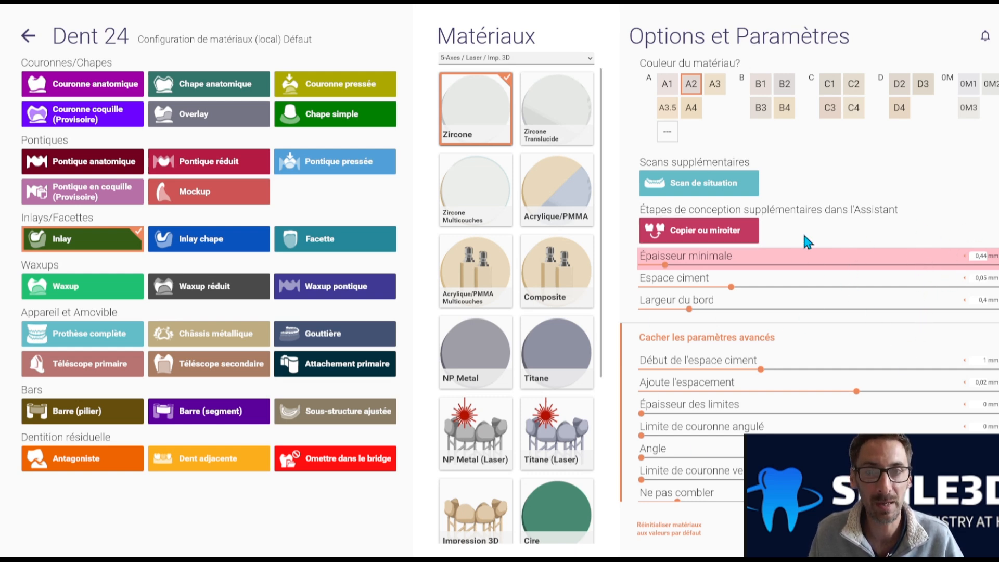
pyautogui.moveTo(709, 401)
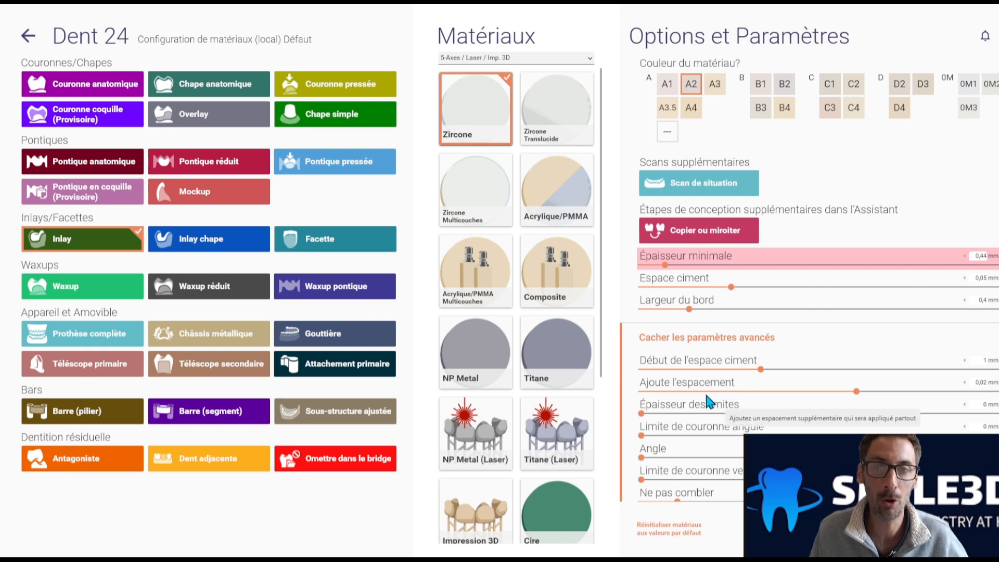
pyautogui.click(690, 265)
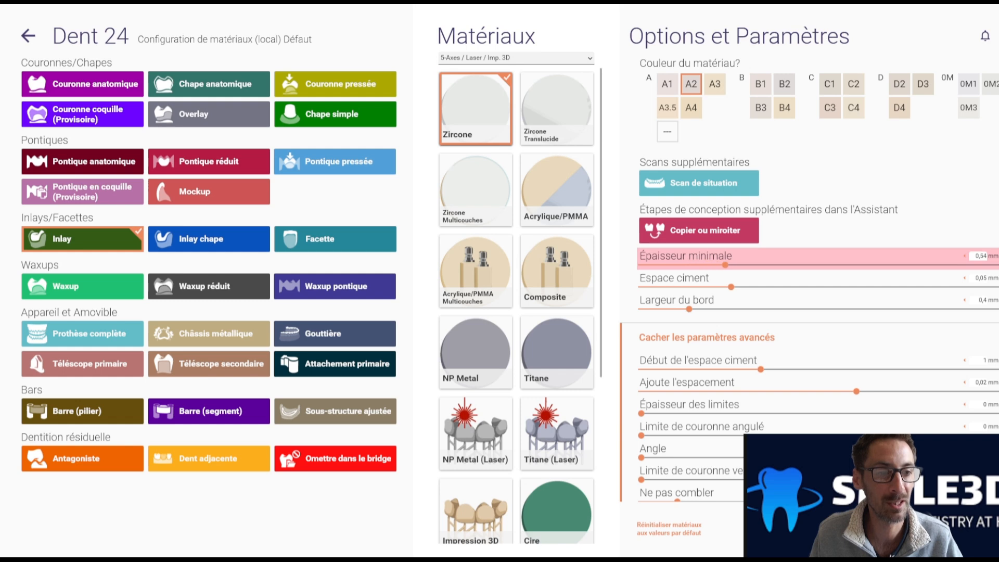
pyautogui.moveTo(754, 265); pyautogui.dragTo(760, 266)
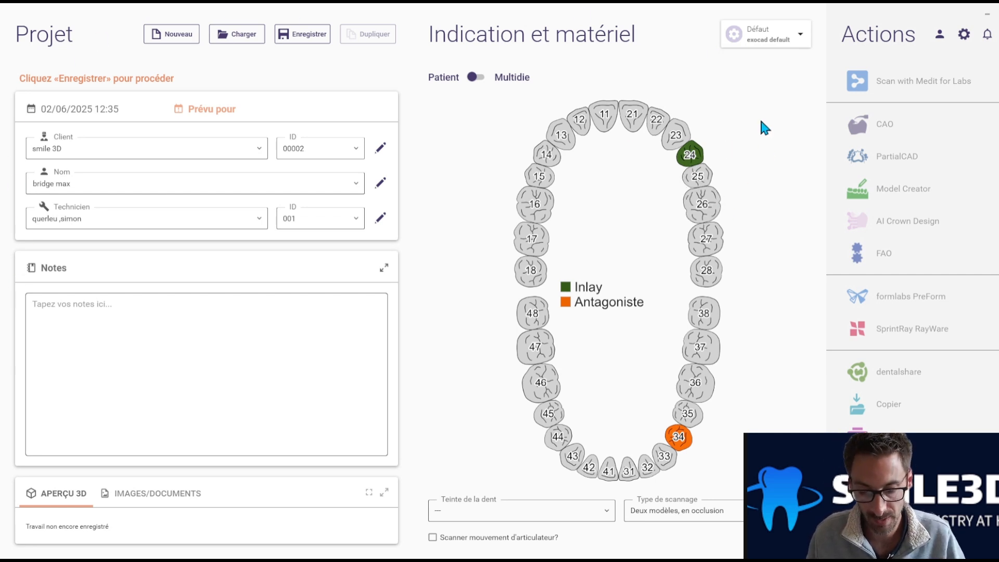
# Step: Copy the tooth 24 inlay indication to tooth 26 and define tooth 25 as a Pontique anatomique in Zircone, colour A2
pyautogui.moveTo(696, 164)
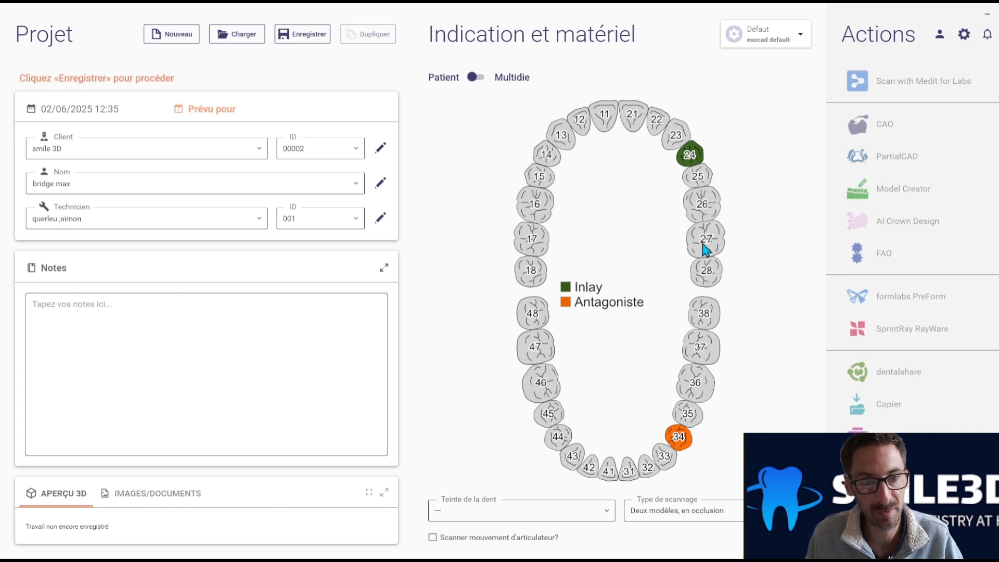
pyautogui.click(704, 216)
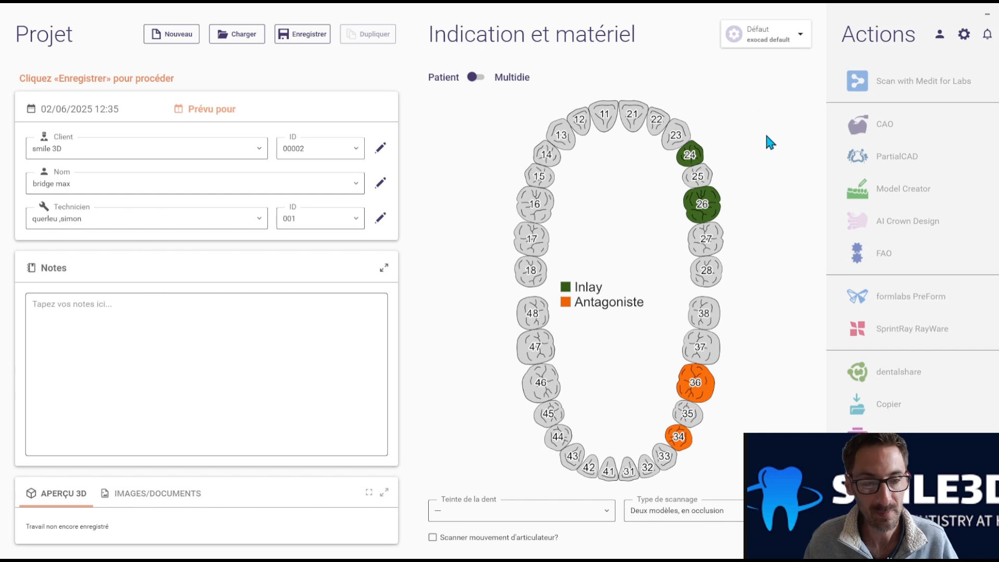
pyautogui.click(696, 176)
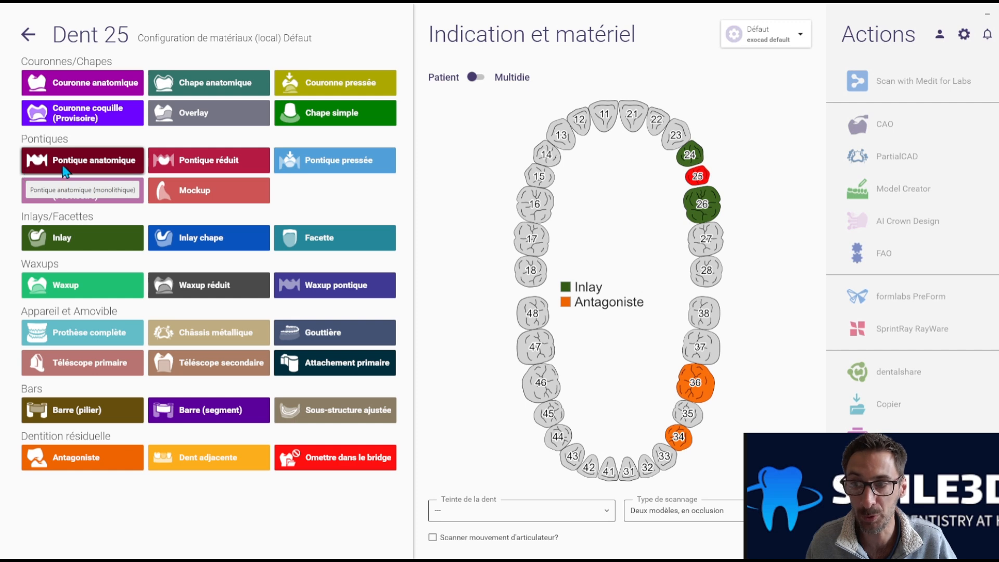
pyautogui.click(84, 165)
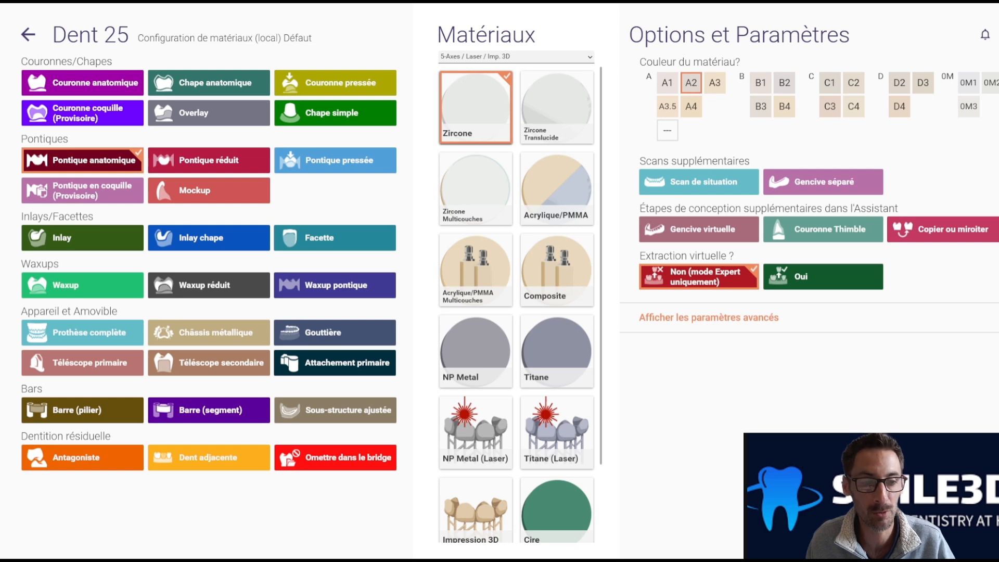
pyautogui.press('Return')
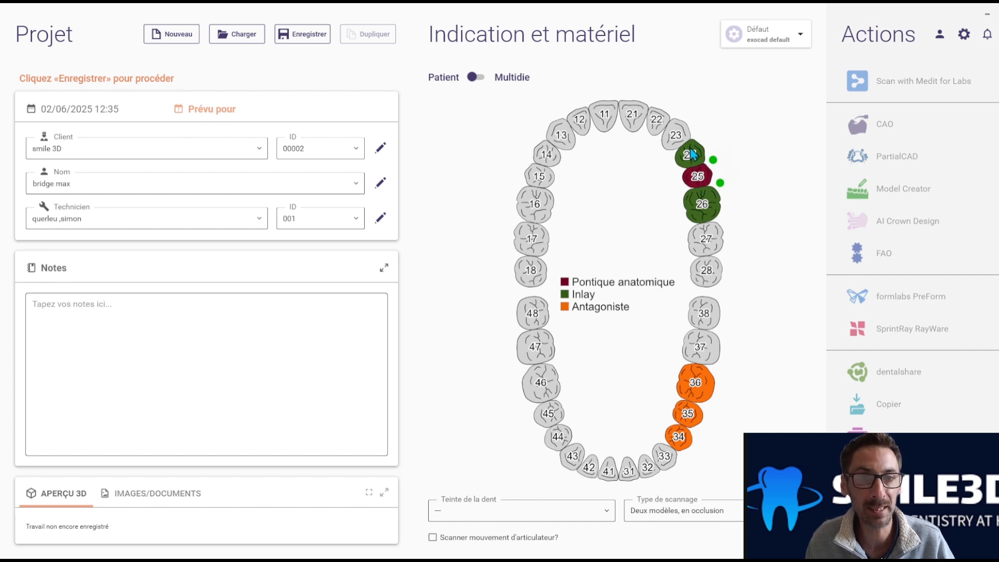
# Step: Turn off the connectors between teeth 24-25 and 25-26, and switch both back on
pyautogui.click(713, 159)
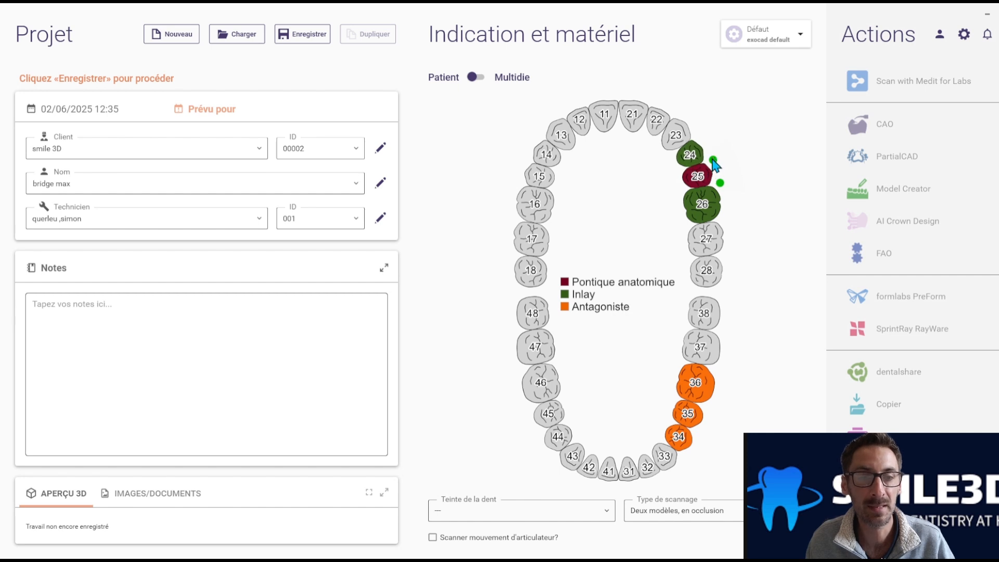
pyautogui.click(722, 185)
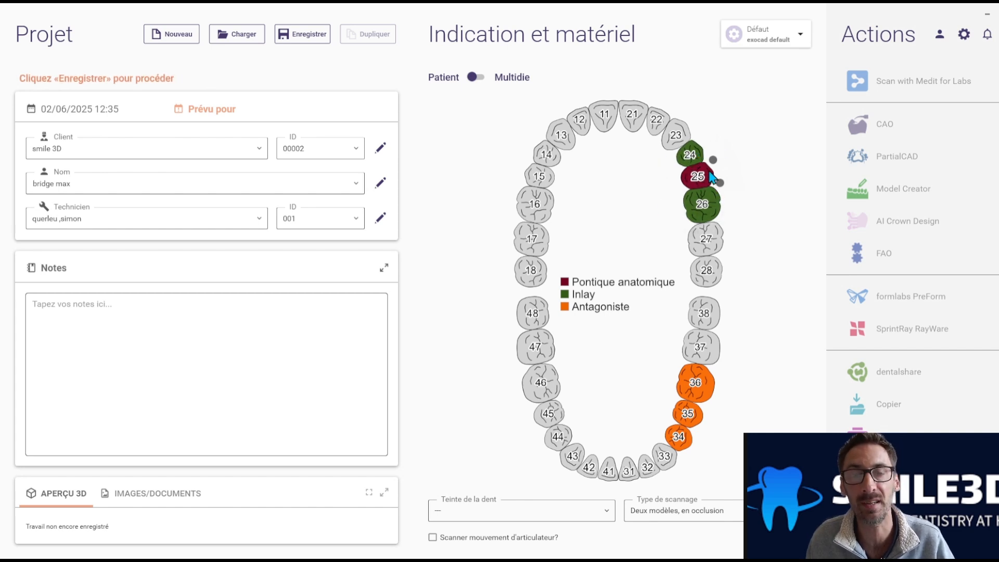
pyautogui.moveTo(698, 181)
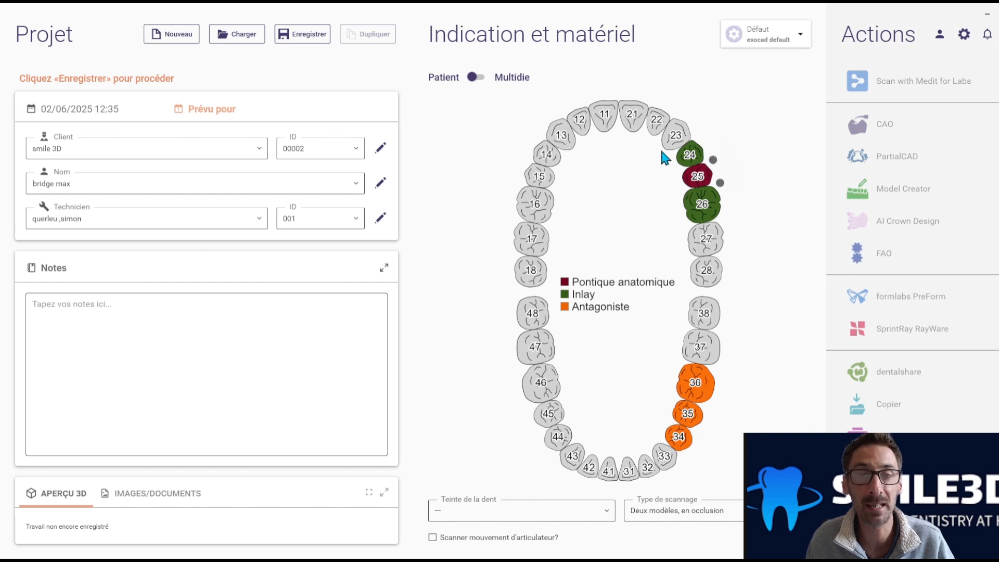
pyautogui.click(712, 160)
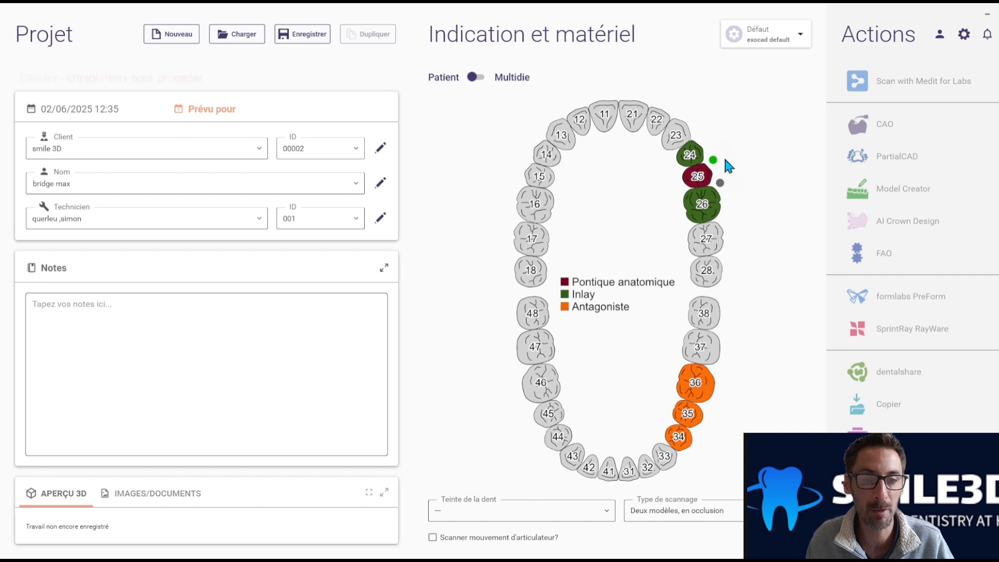
pyautogui.click(720, 183)
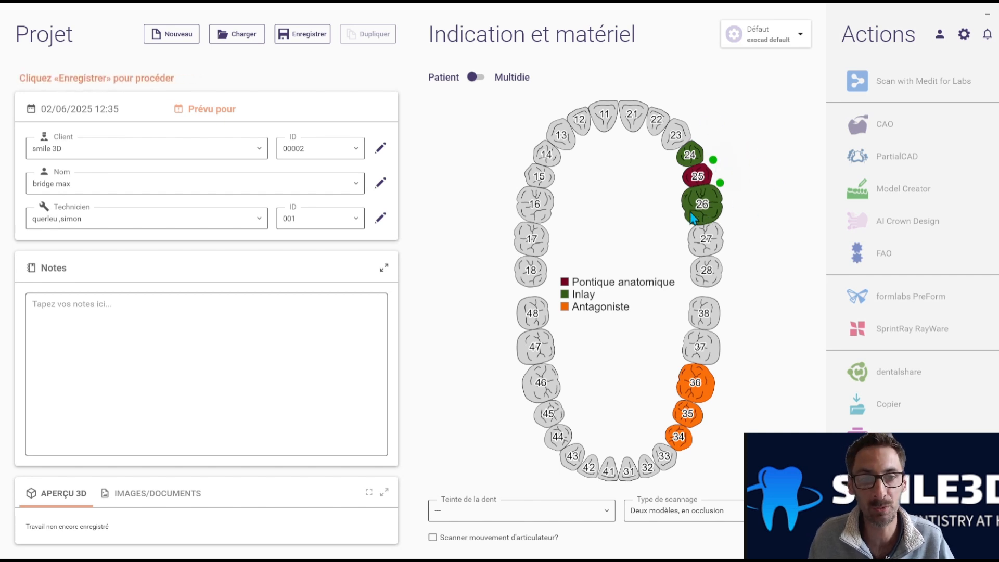
# Step: Review the available scan types and set the project's scan type to "En articulateur Artex CR"
pyautogui.click(660, 512)
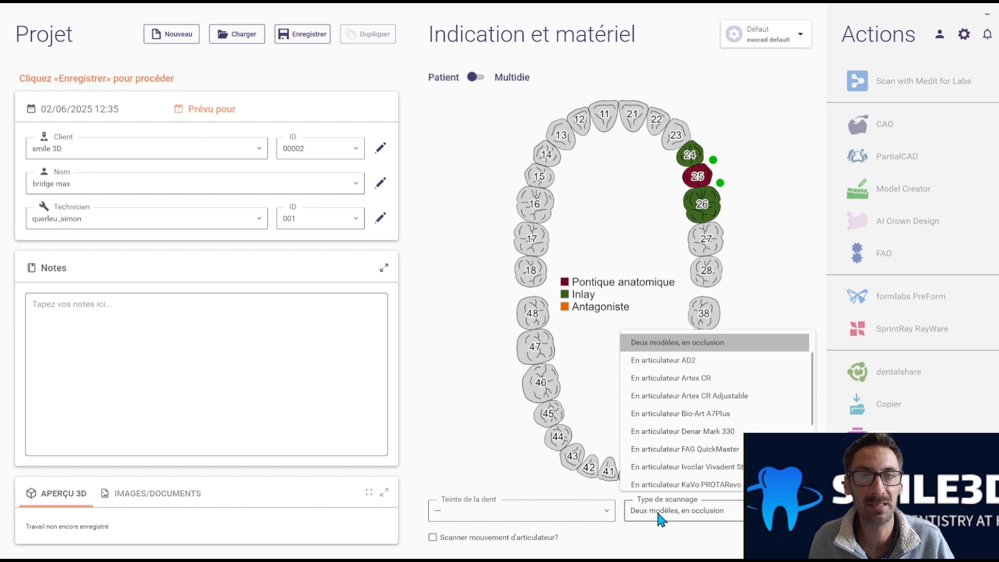
pyautogui.scroll(-3, 691, 415)
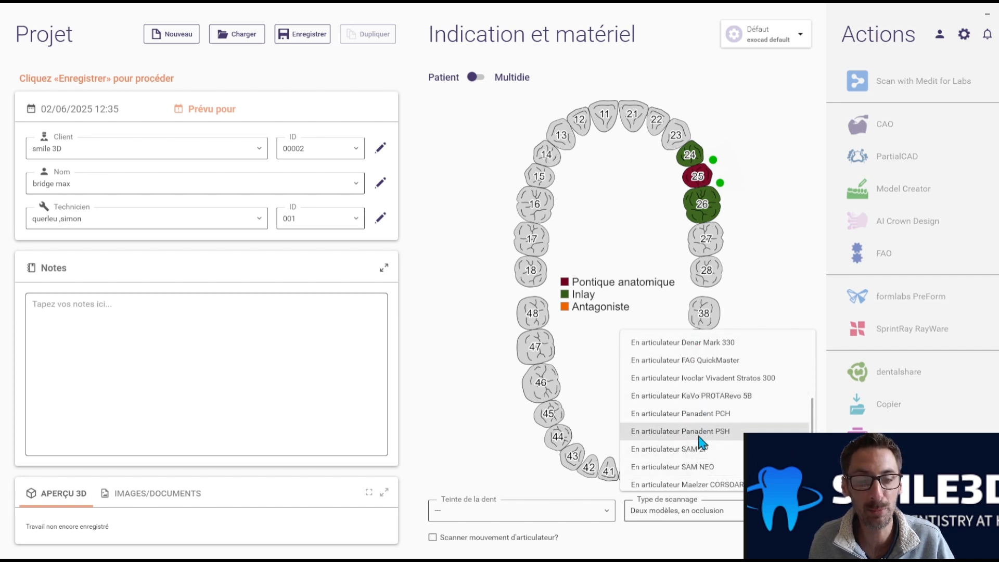
pyautogui.scroll(3, 697, 476)
pyautogui.scroll(-3, 697, 475)
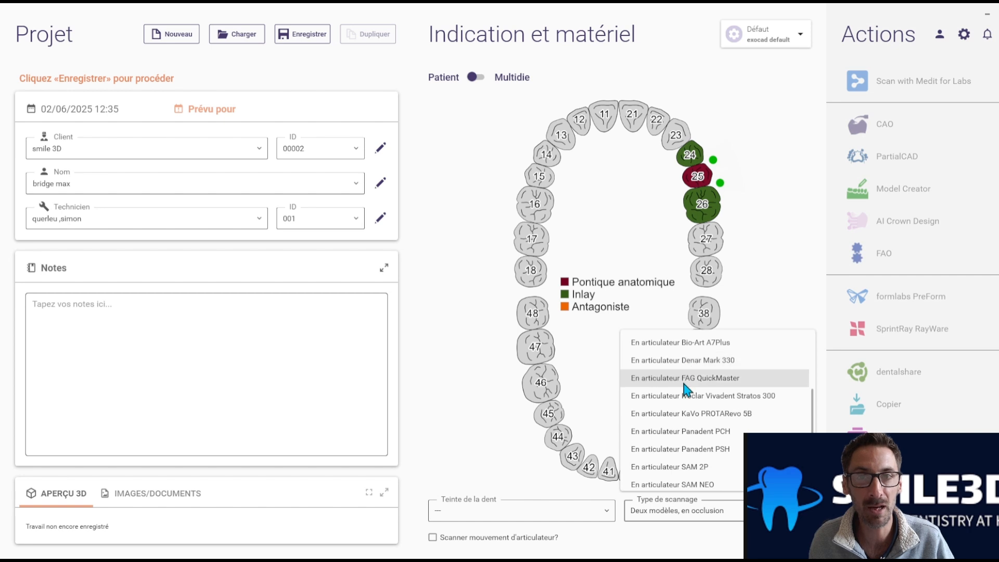
pyautogui.scroll(-2, 688, 358)
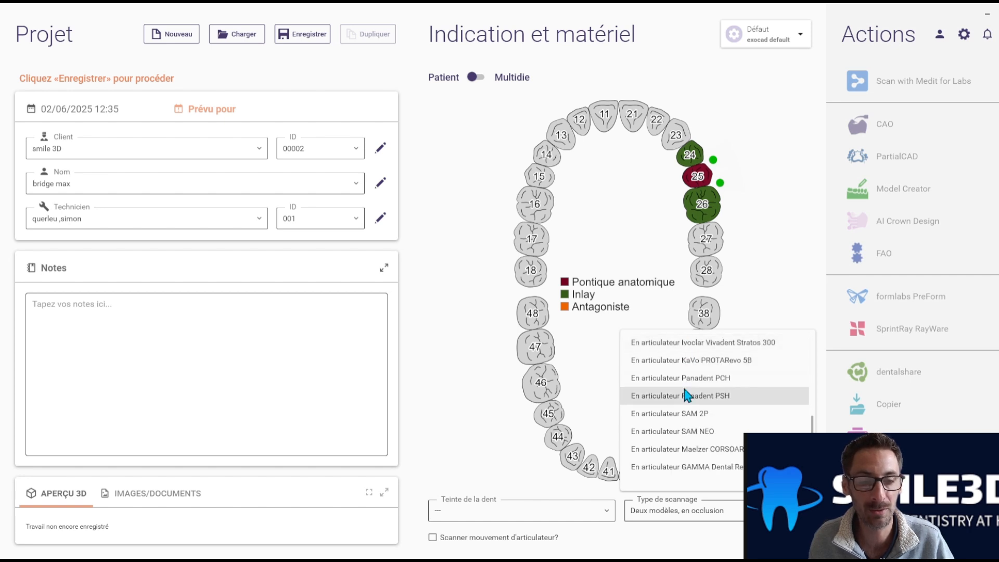
pyautogui.scroll(5, 684, 451)
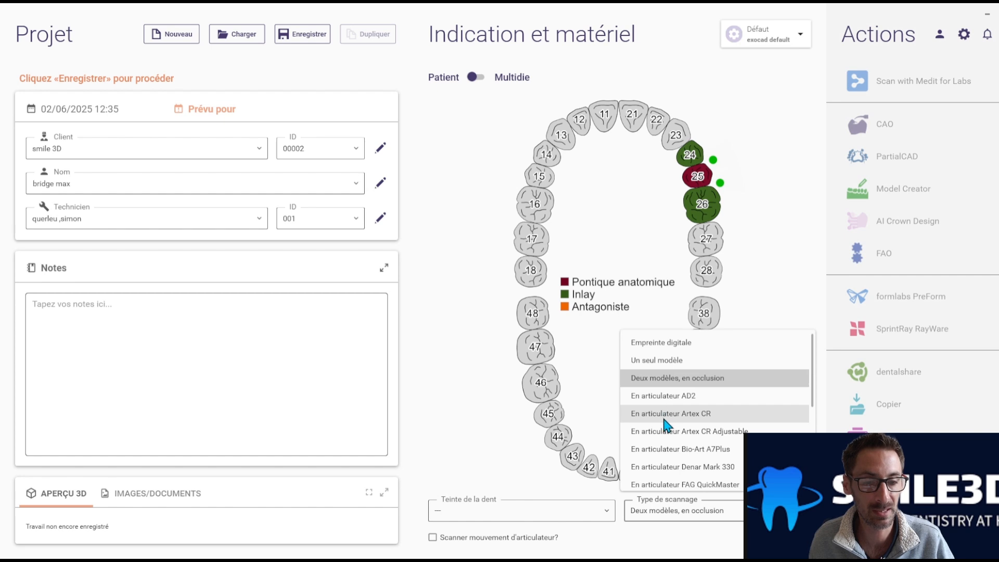
pyautogui.click(668, 416)
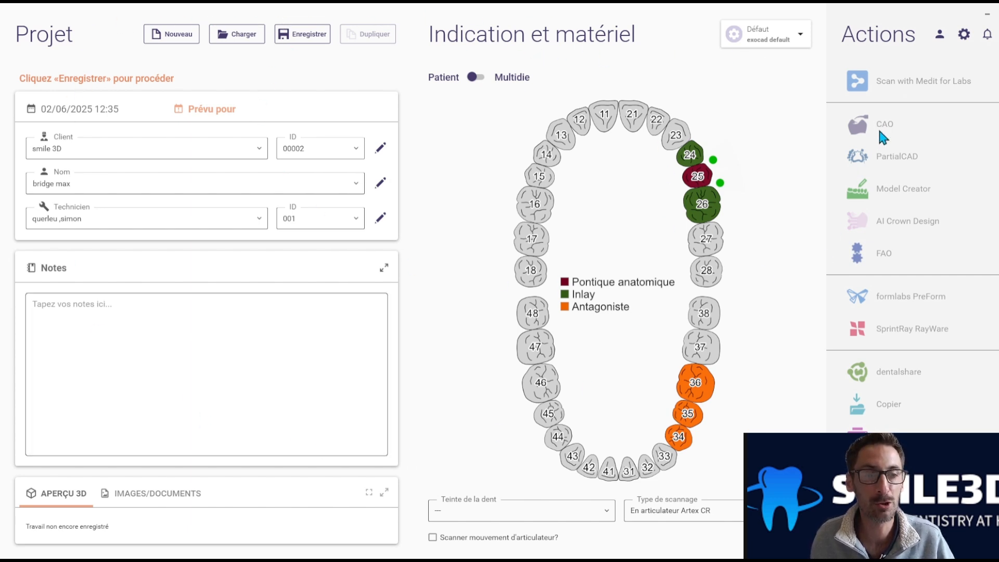
# Step: Save the project and open its folder in File Explorer
pyautogui.click(286, 35)
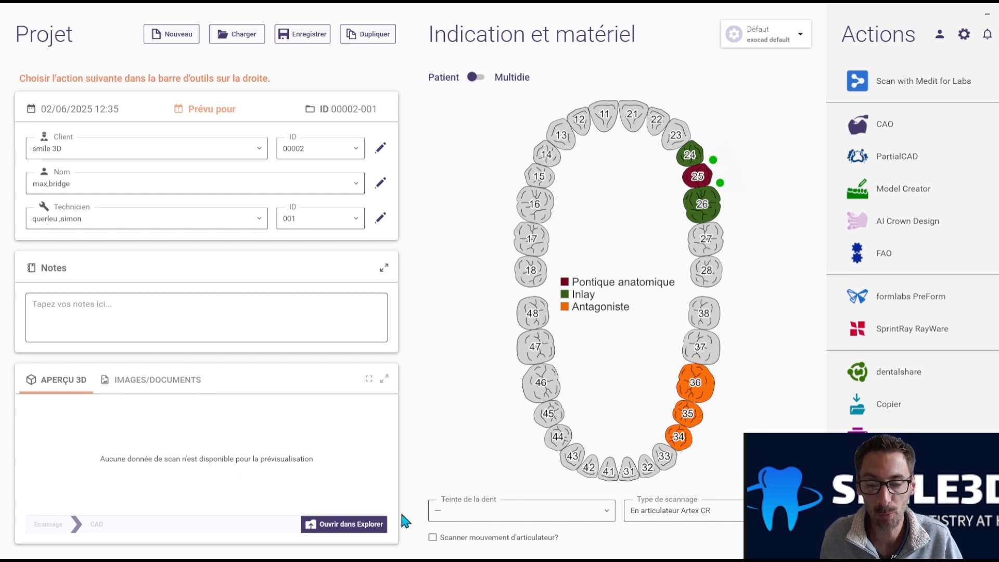
pyautogui.click(352, 525)
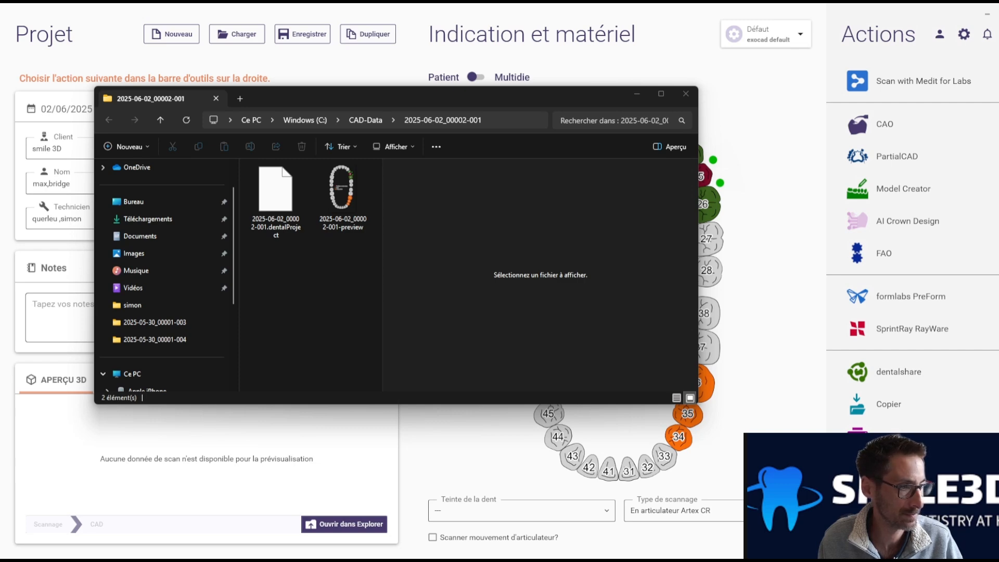
# Step: Add the five scan files (mandibular, maxillary, first and second occlusion, preoperation maxillary) to the project folder and maximize its window
pyautogui.moveTo(575, 438); pyautogui.dragTo(325, 307)
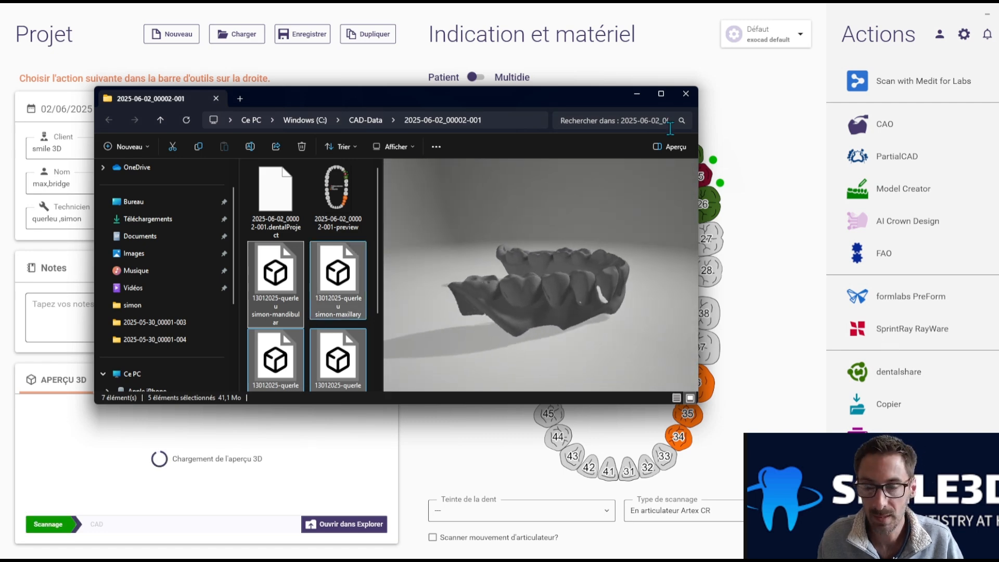
pyautogui.click(660, 93)
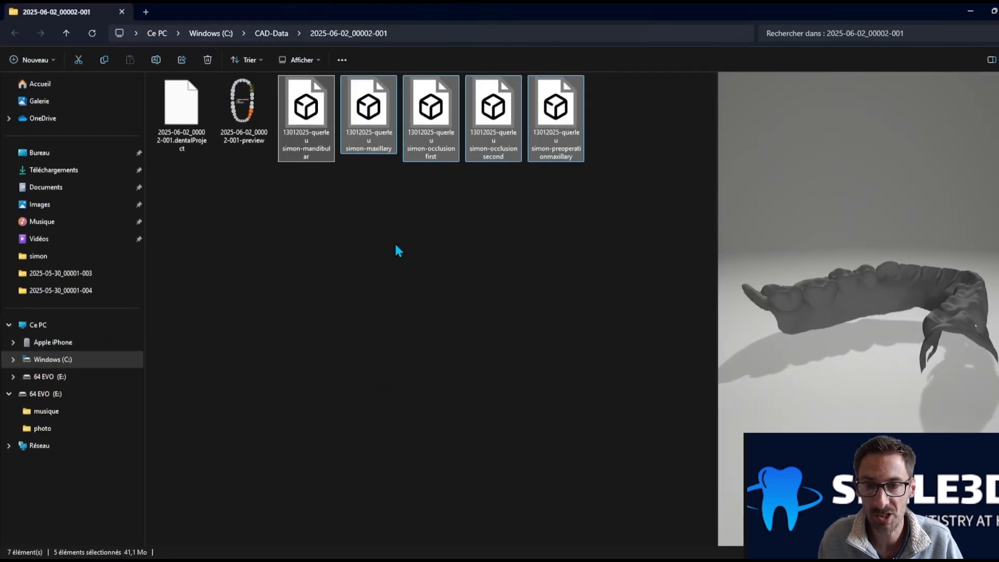
pyautogui.click(396, 245)
# Step: Preview the mandibular, maxillary and preoperation maxillary scans, examining the preoperation scan from the front and the occlusal side
pyautogui.click(318, 124)
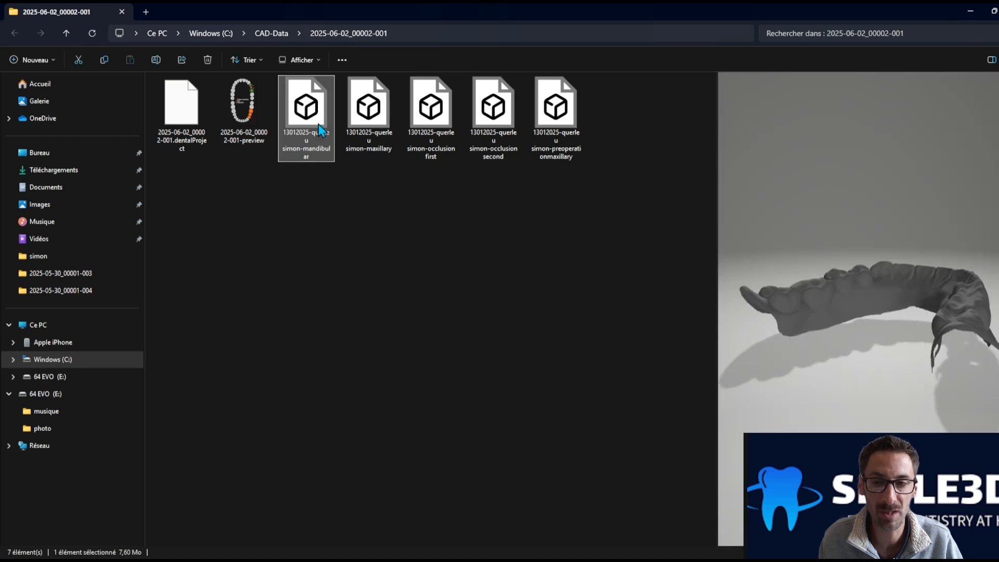
pyautogui.click(382, 124)
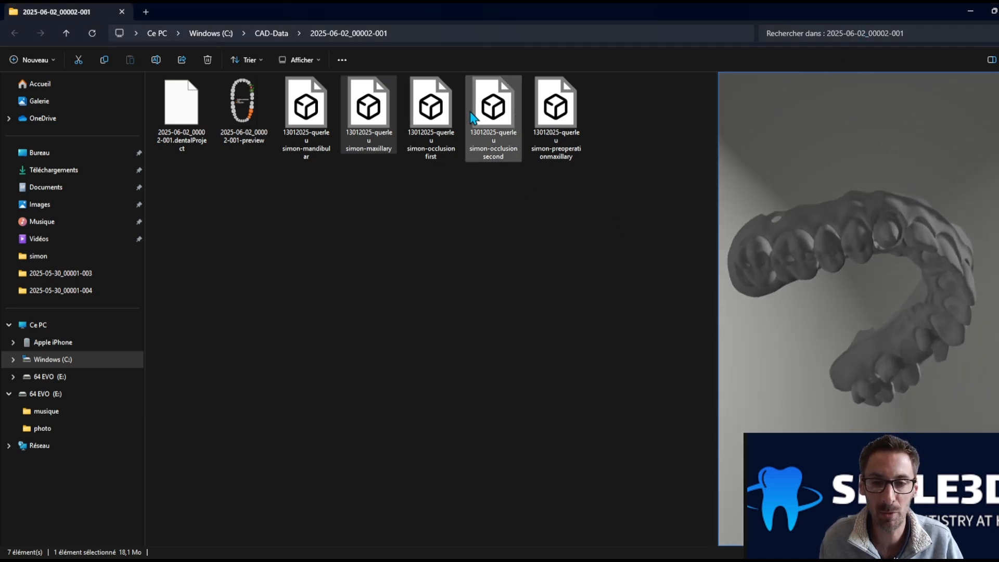
pyautogui.click(572, 122)
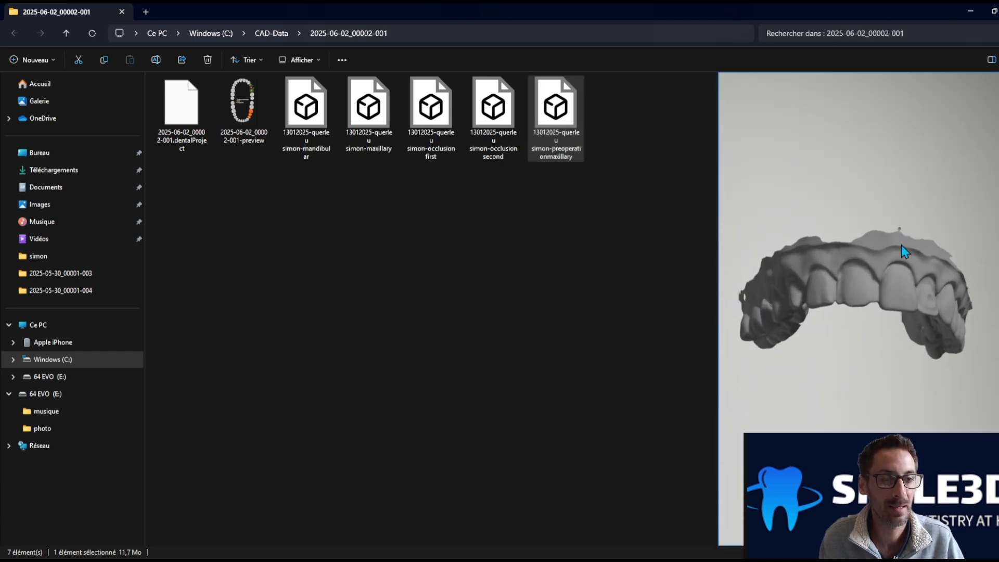
pyautogui.moveTo(903, 257); pyautogui.dragTo(899, 6)
pyautogui.moveTo(886, 219); pyautogui.dragTo(912, 136)
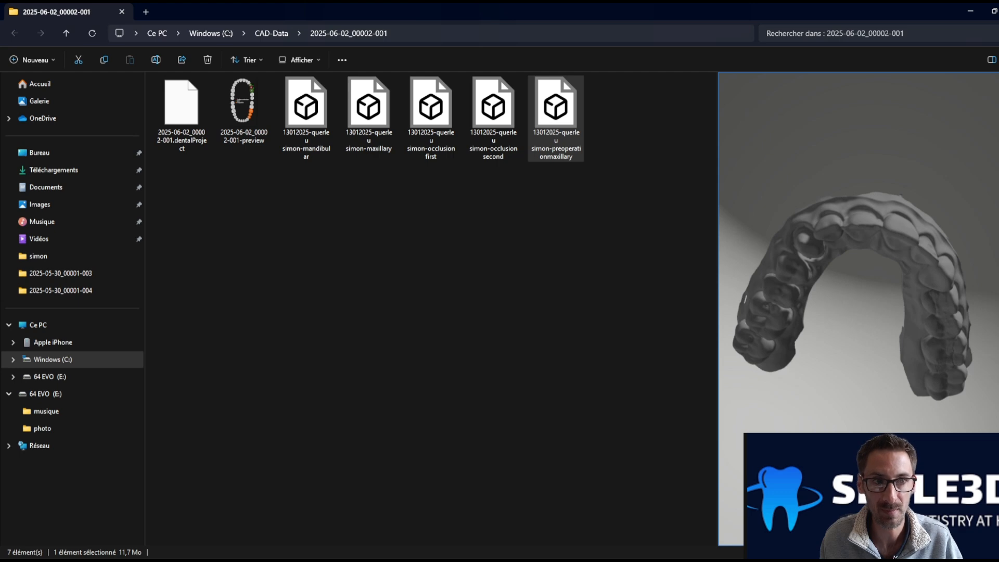
# Step: Return to the exocad project, check the scans in the 3D preview and launch the CAO design module
pyautogui.hotkey('alt', 'Tab')
pyautogui.moveTo(208, 468); pyautogui.dragTo(270, 470)
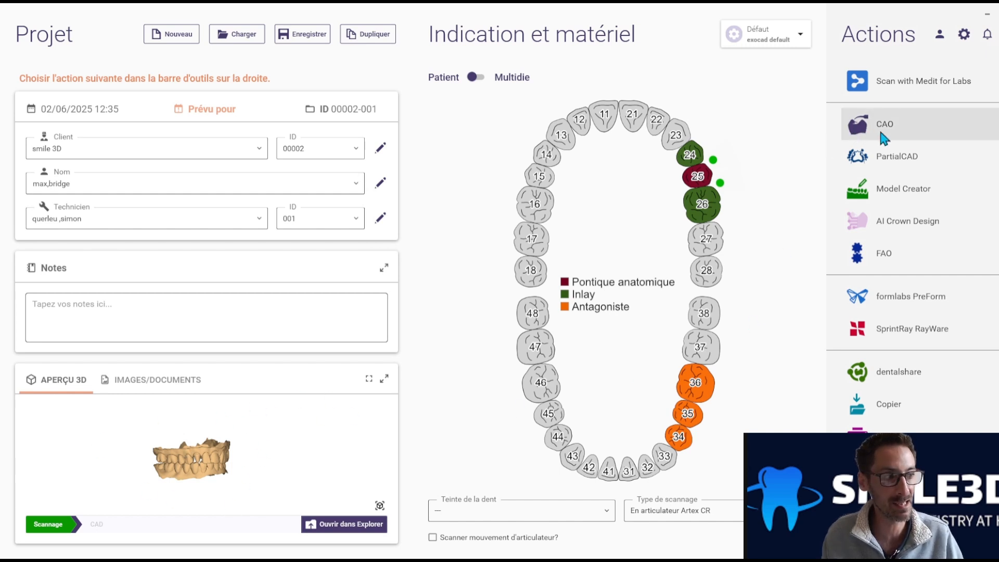
pyautogui.click(899, 131)
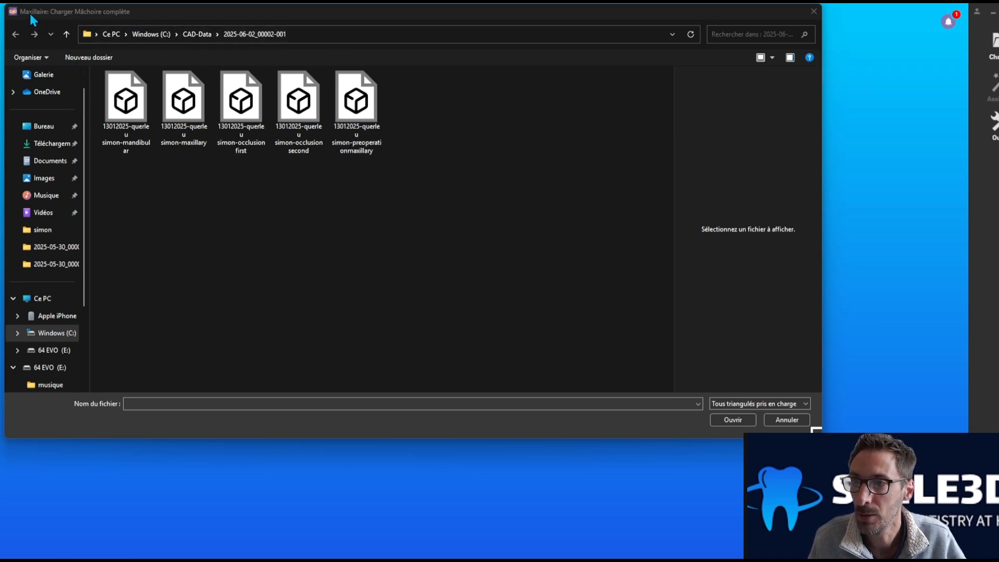
# Step: Load the maxillary file as the full upper jaw scan and the mandibular file as the antagonist
pyautogui.click(192, 121)
pyautogui.doubleClick(193, 121)
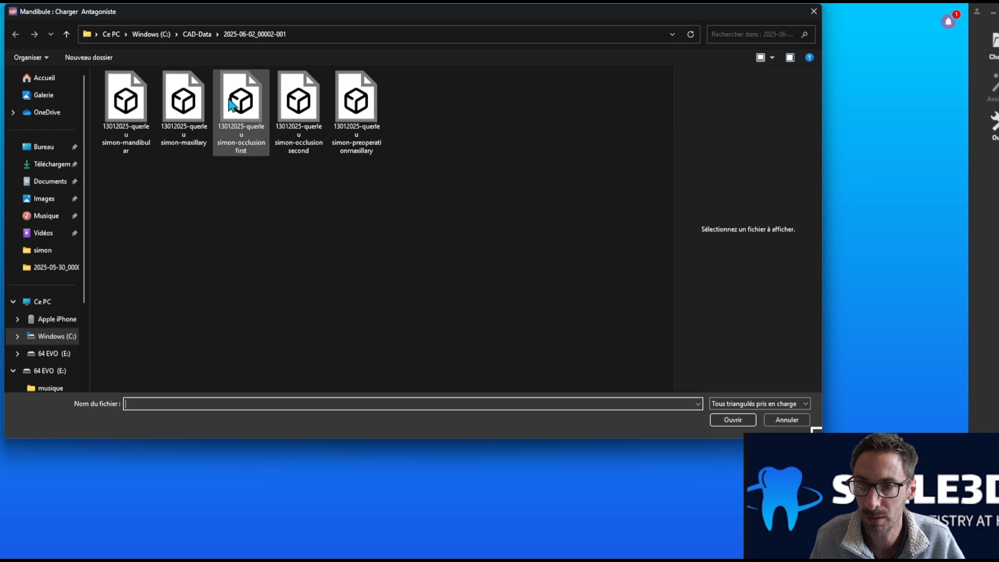
pyautogui.doubleClick(117, 105)
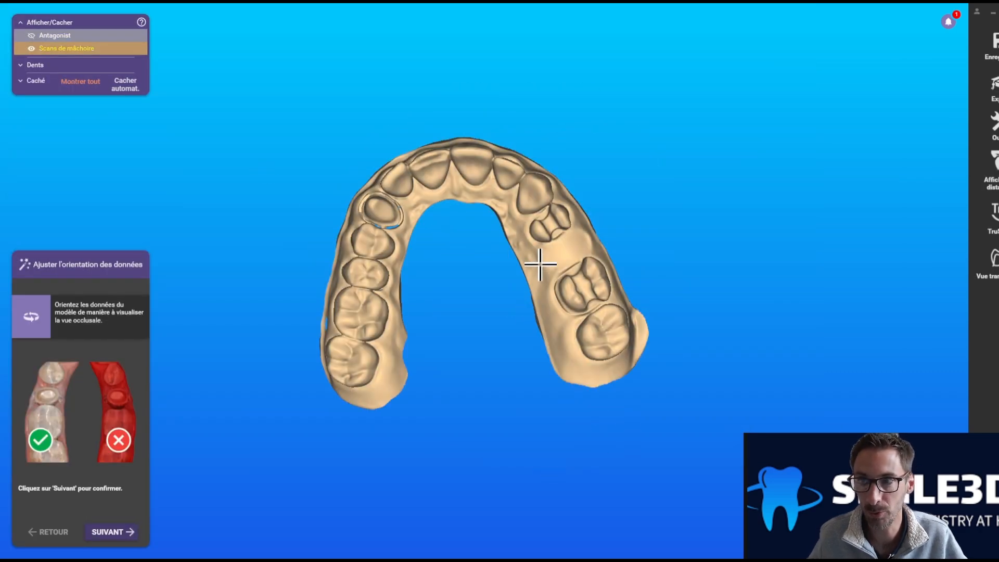
# Step: Orient the upper jaw scan to an occlusal view with its outer tooth surface facing forward and confirm the orientation
pyautogui.moveTo(638, 229); pyautogui.dragTo(641, 230, button='right')
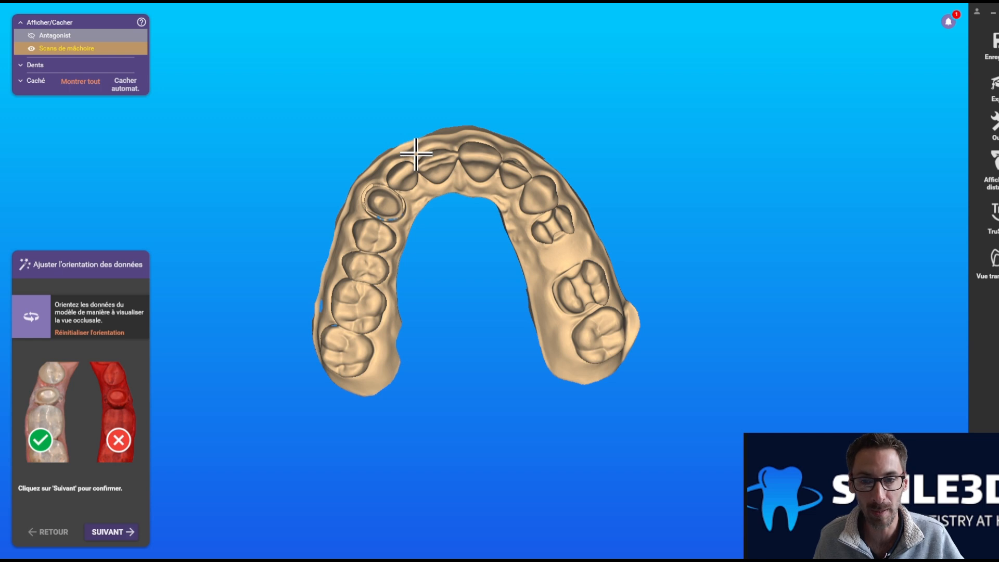
pyautogui.moveTo(718, 308); pyautogui.dragTo(675, 311, button='right')
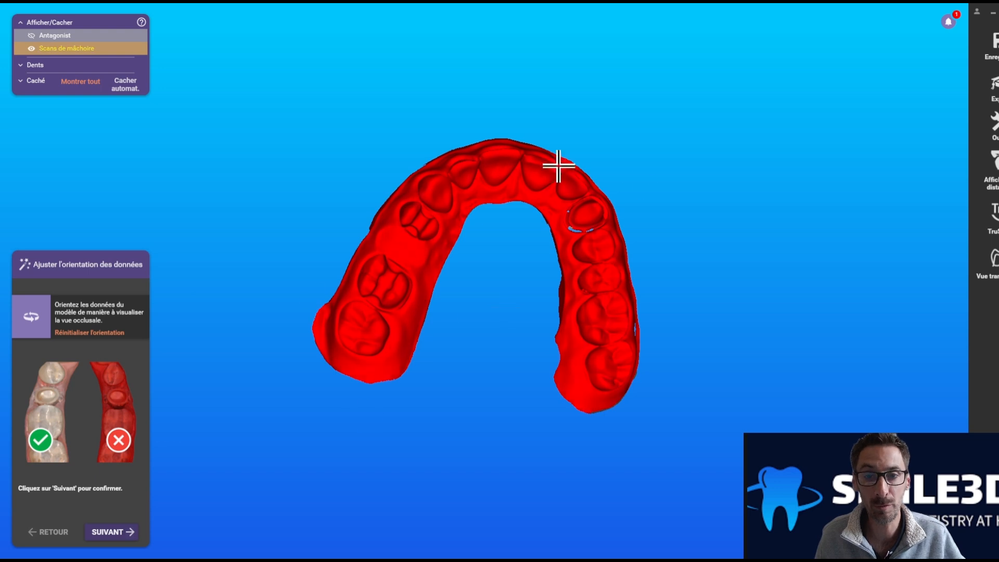
pyautogui.moveTo(361, 307); pyautogui.dragTo(360, 307, button='right')
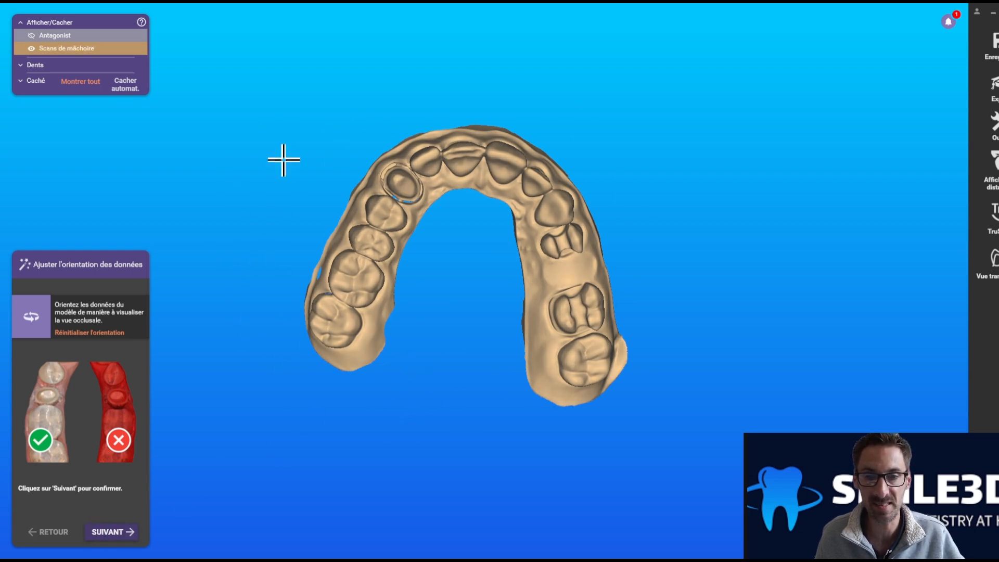
pyautogui.moveTo(593, 304); pyautogui.dragTo(588, 305, button='right')
pyautogui.moveTo(555, 263); pyautogui.dragTo(530, 340, button='right')
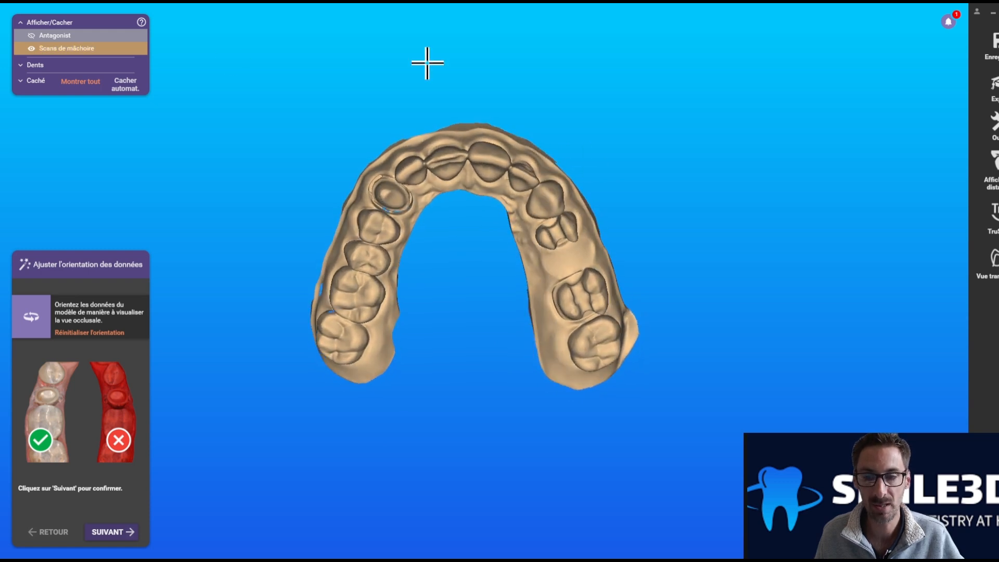
pyautogui.click(114, 531)
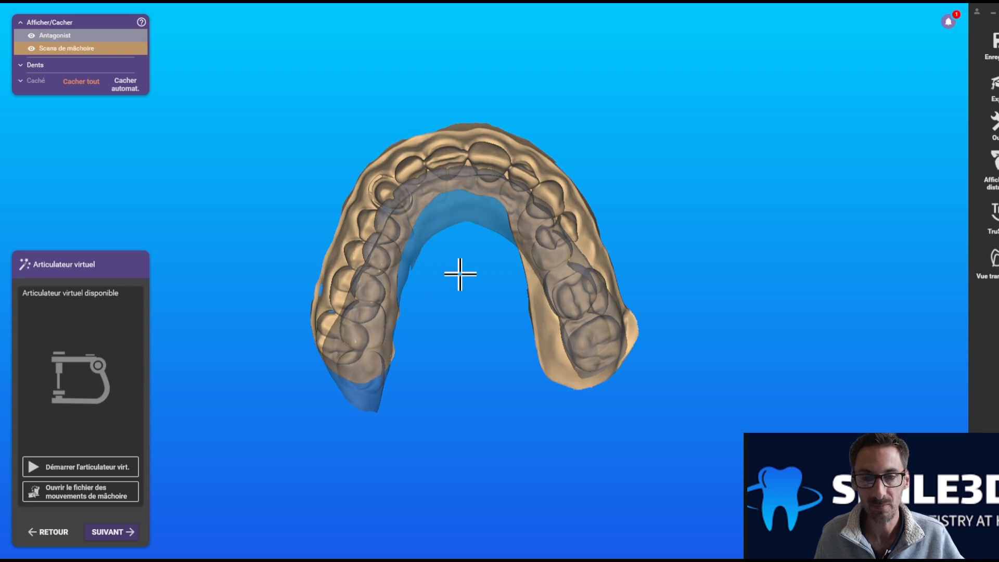
# Step: Check the upper and lower jaw scans in occlusion from the front and start the virtual articulator
pyautogui.moveTo(549, 205); pyautogui.dragTo(491, 207, button='right')
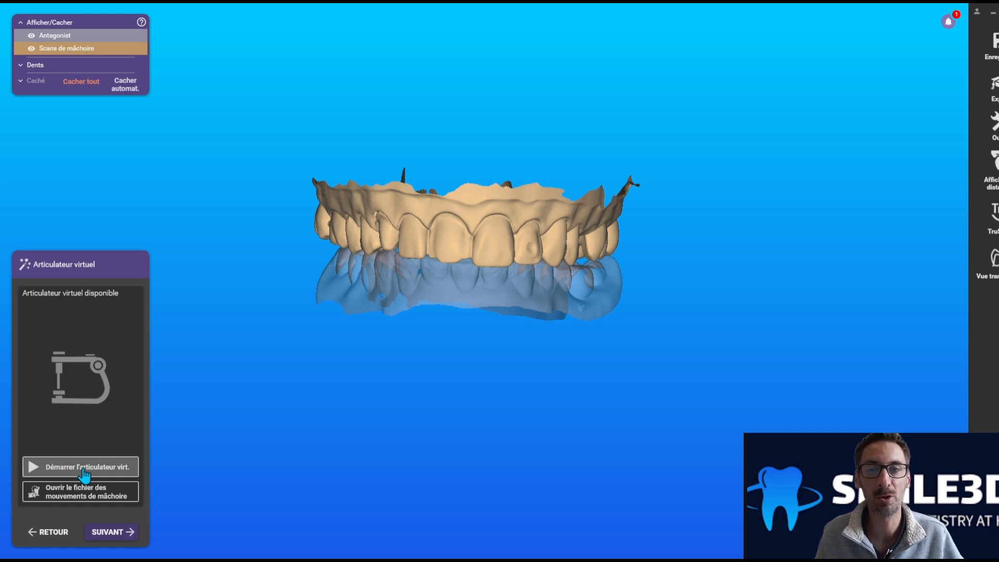
pyautogui.moveTo(282, 207); pyautogui.dragTo(278, 208, button='right')
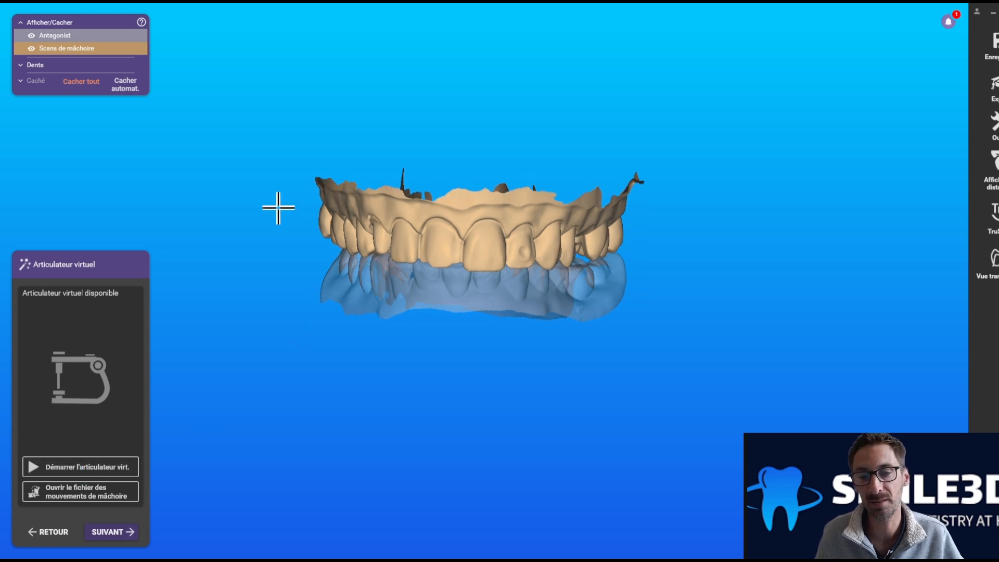
pyautogui.moveTo(689, 306); pyautogui.dragTo(689, 299, button='right')
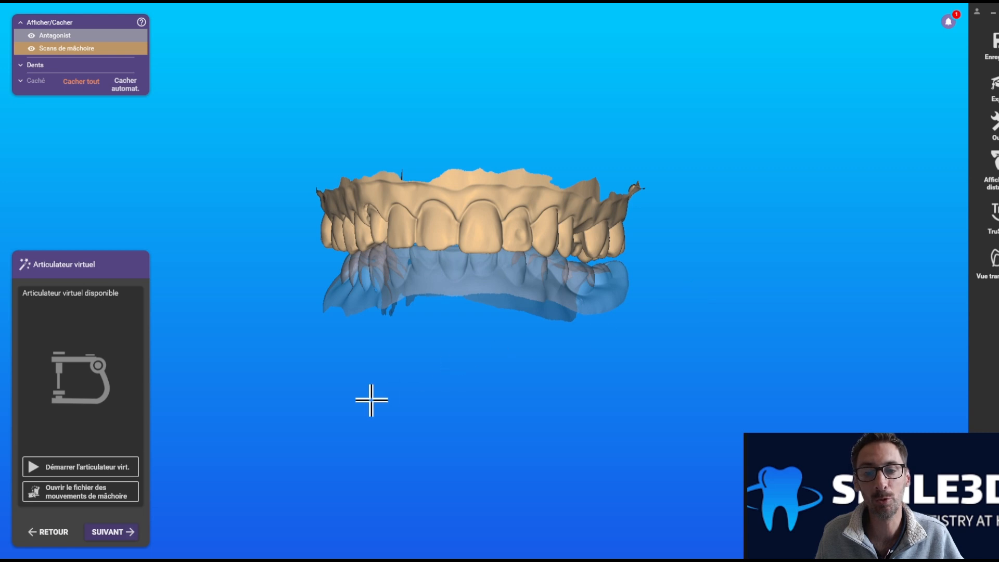
pyautogui.moveTo(369, 399); pyautogui.dragTo(374, 402, button='right')
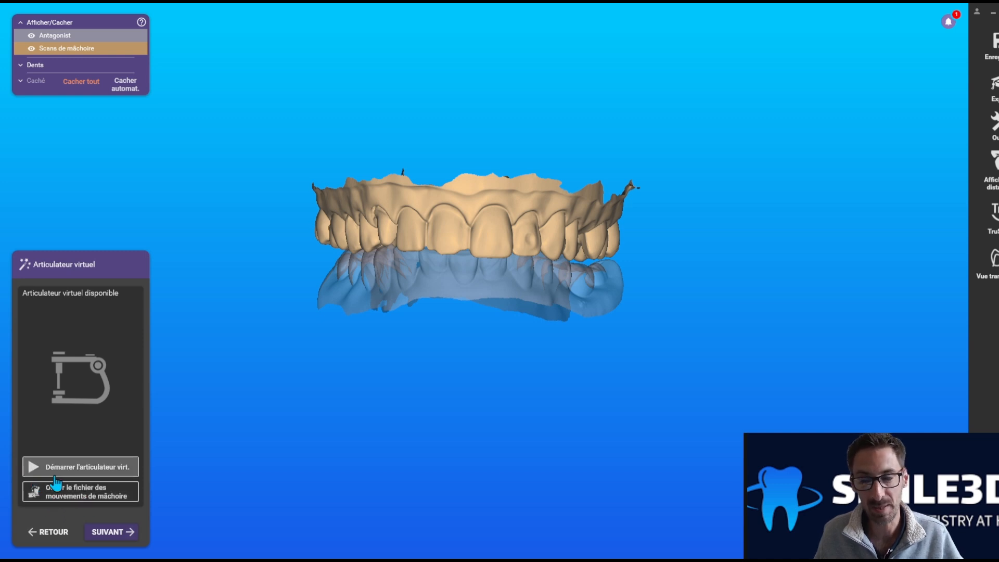
pyautogui.click(92, 468)
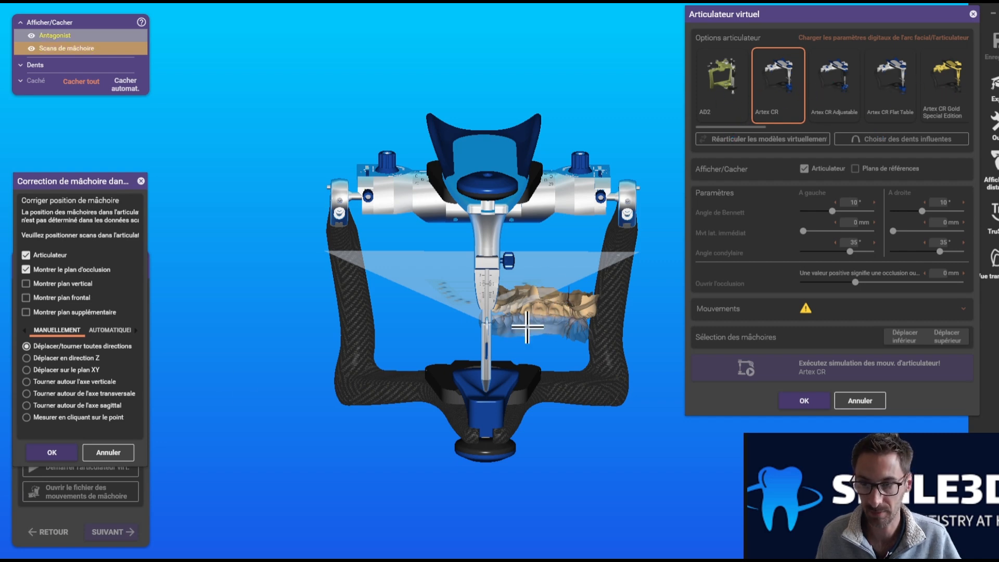
# Step: Cancel the jaw position correction and proceed with the Artex CR without modifying the scans or resolving their intersections
pyautogui.click(106, 453)
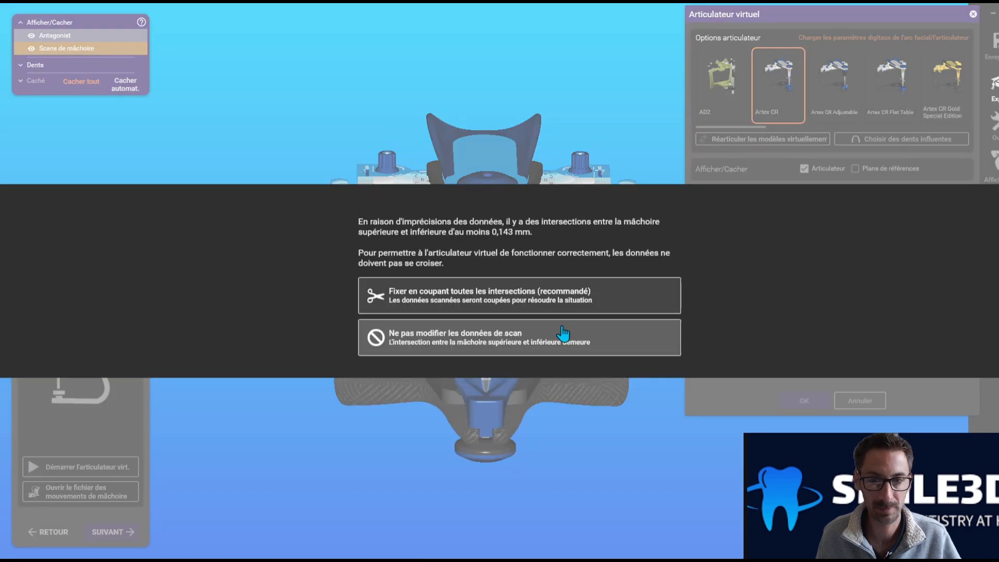
pyautogui.click(563, 337)
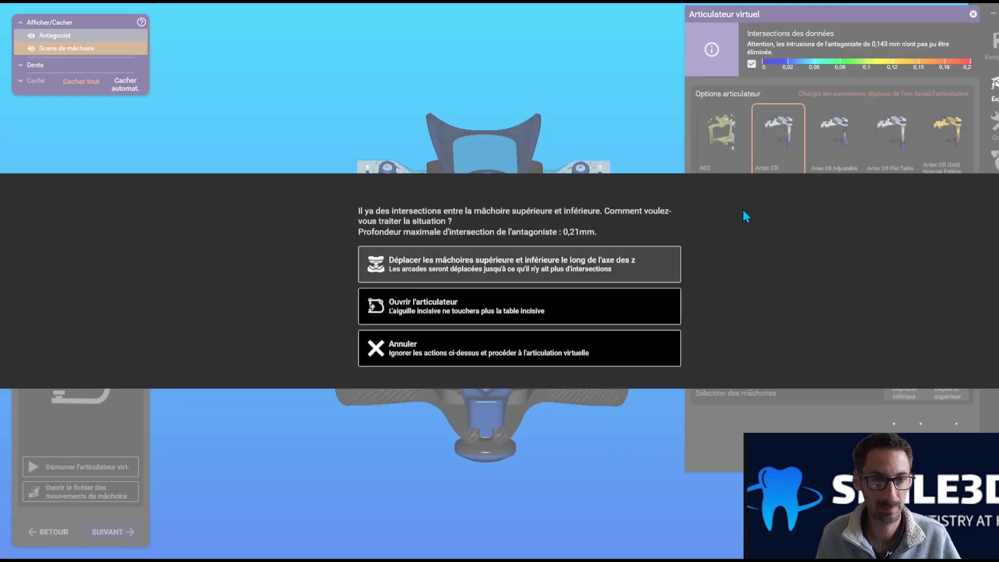
pyautogui.click(519, 349)
# Step: Choose the FAG QuickMaster articulator and fix the jaw scans by cutting all intersections
pyautogui.moveTo(740, 184); pyautogui.dragTo(818, 186)
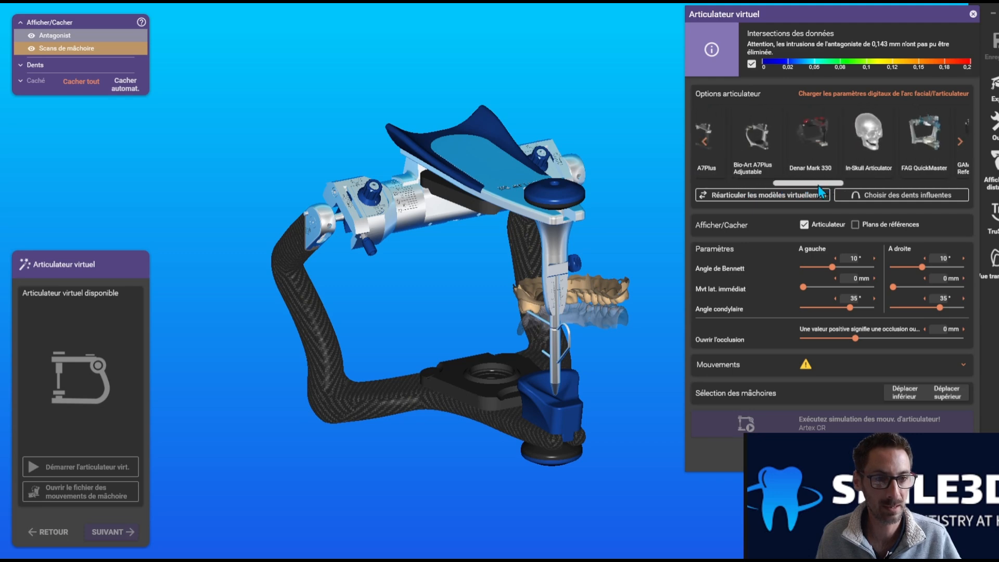
pyautogui.click(918, 133)
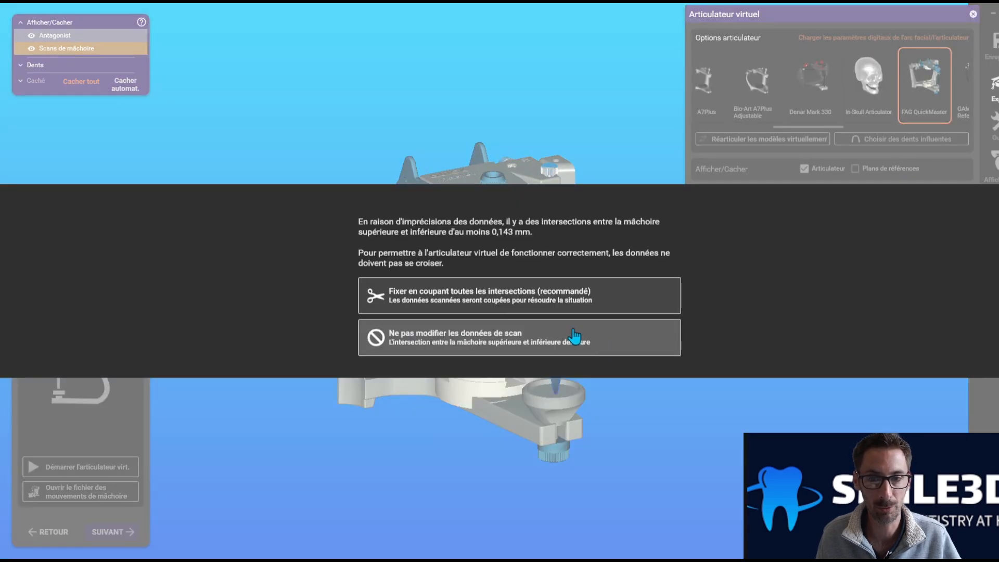
pyautogui.click(553, 294)
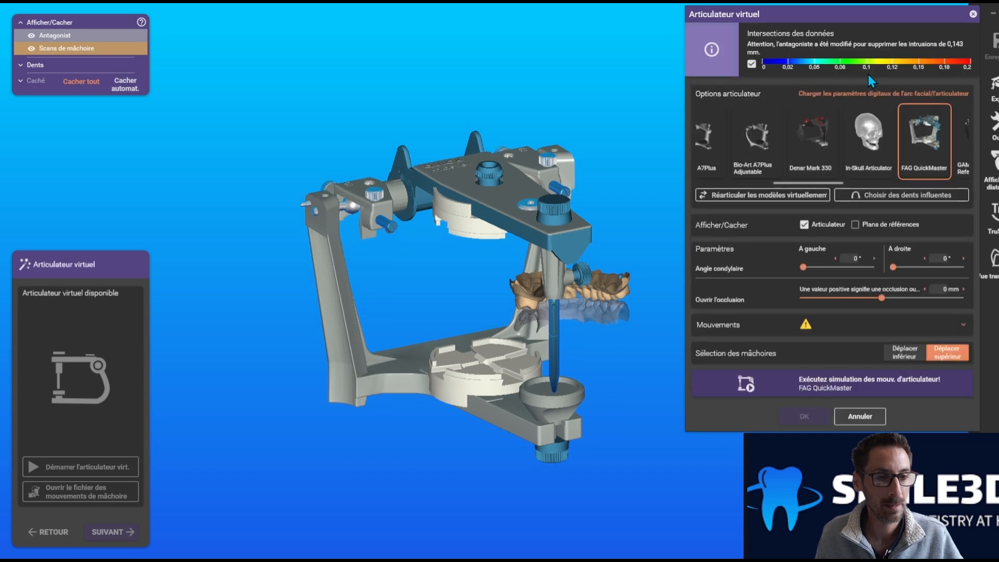
# Step: Compare the Denar Mark 330, Bio-Art A7Plus Adjustable and In-Skull articulators, and switch back to the FAG QuickMaster
pyautogui.click(813, 141)
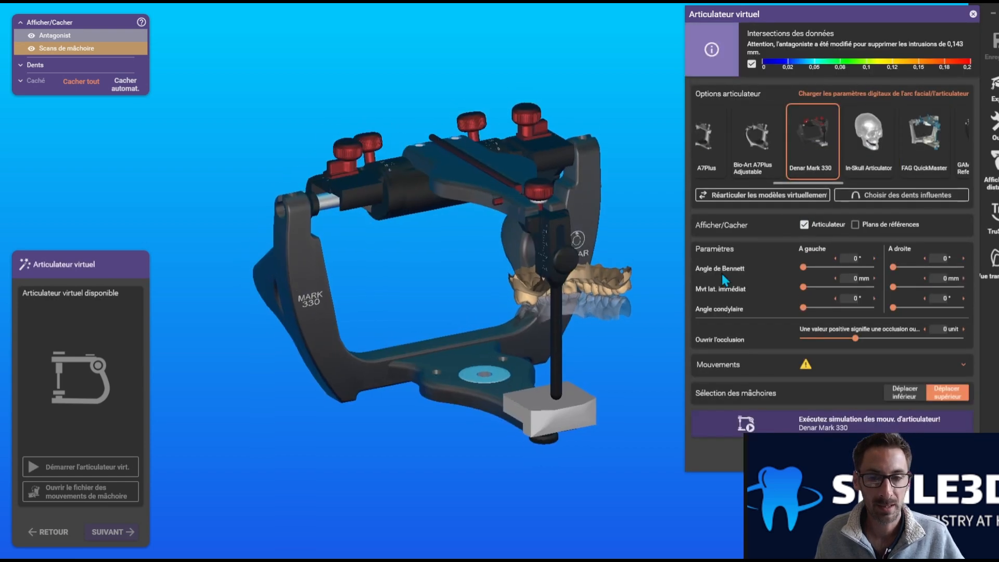
pyautogui.click(763, 140)
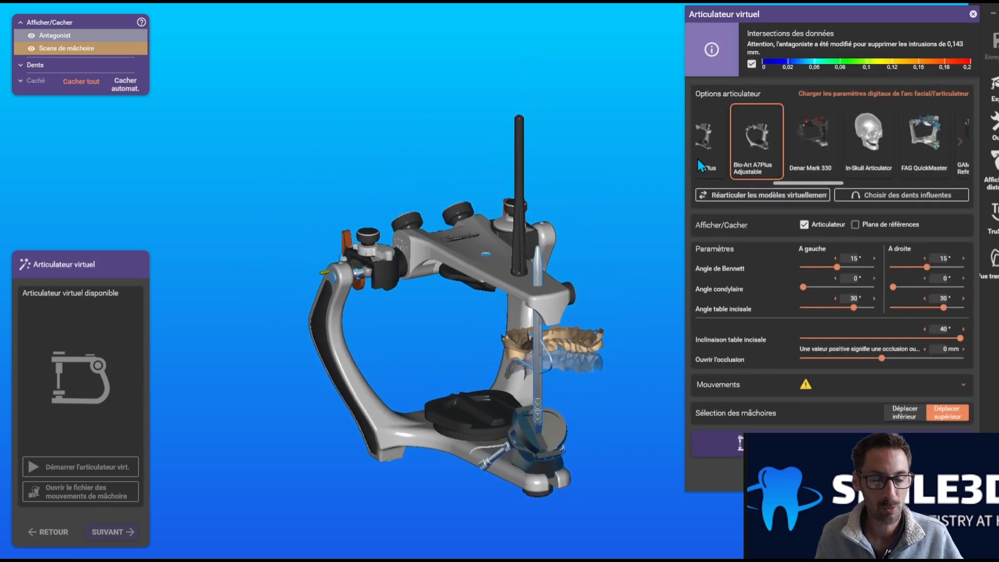
pyautogui.click(866, 136)
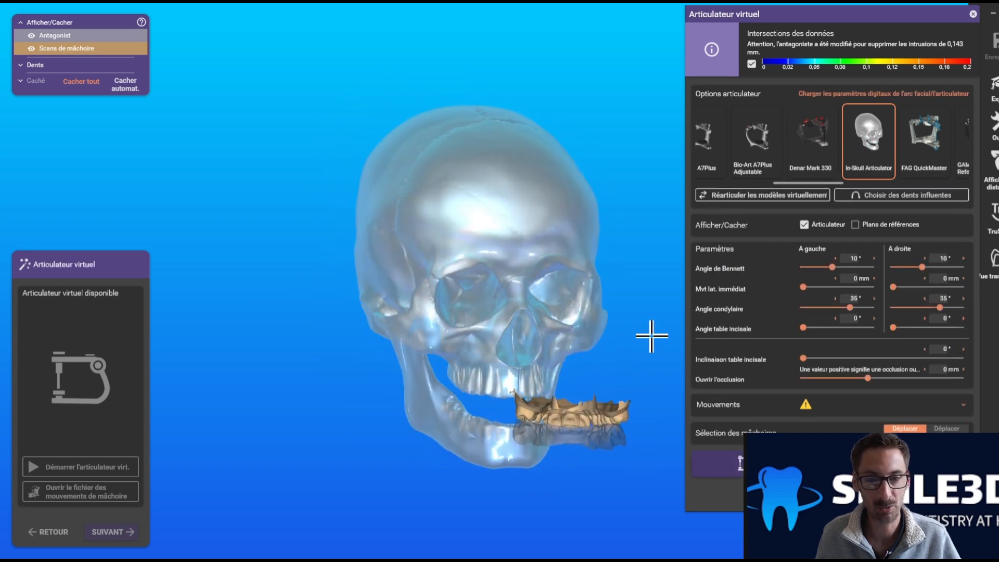
pyautogui.click(938, 135)
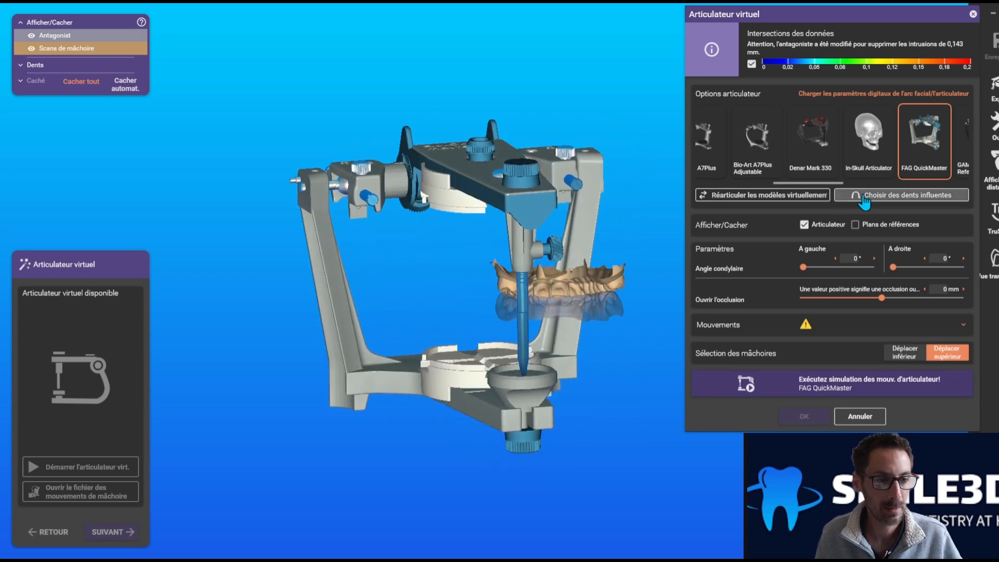
# Step: Rearticulate the models virtually and shift the jaw scans to the middle of the FAG QuickMaster near the occlusal plane
pyautogui.click(826, 202)
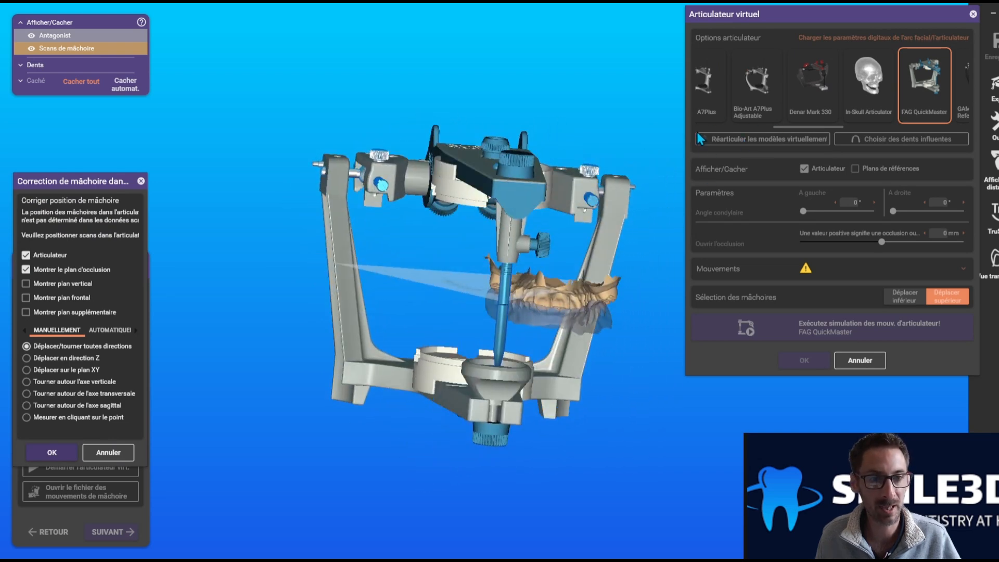
pyautogui.scroll(3, 551, 312)
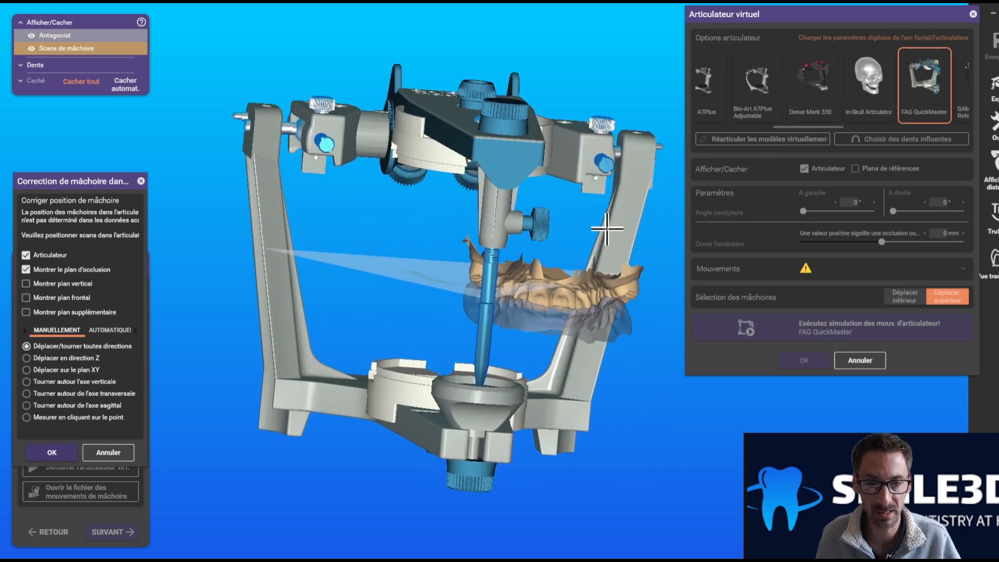
pyautogui.moveTo(607, 229); pyautogui.dragTo(599, 227, button='right')
pyautogui.moveTo(468, 448); pyautogui.dragTo(472, 444, button='right')
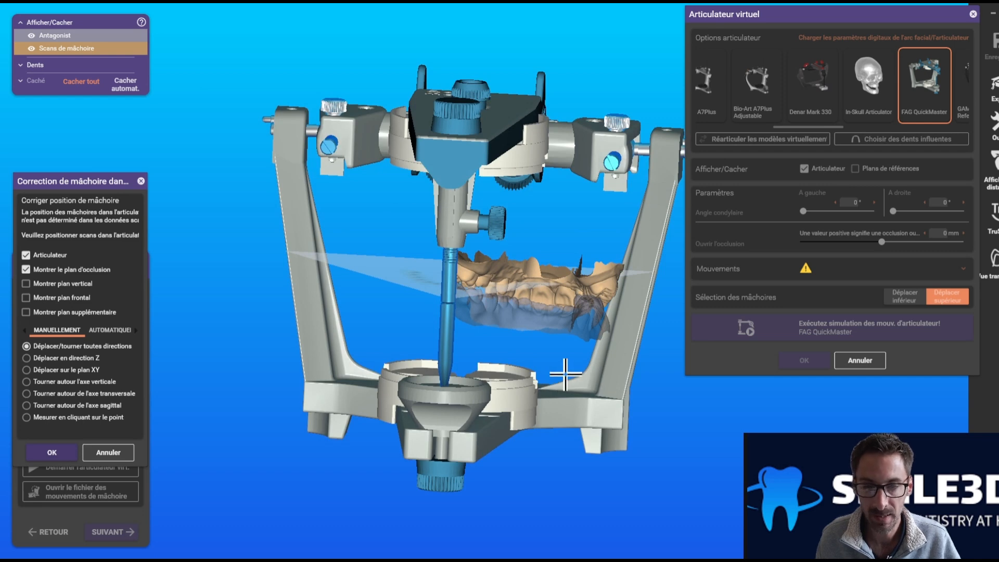
pyautogui.moveTo(591, 306); pyautogui.dragTo(496, 266)
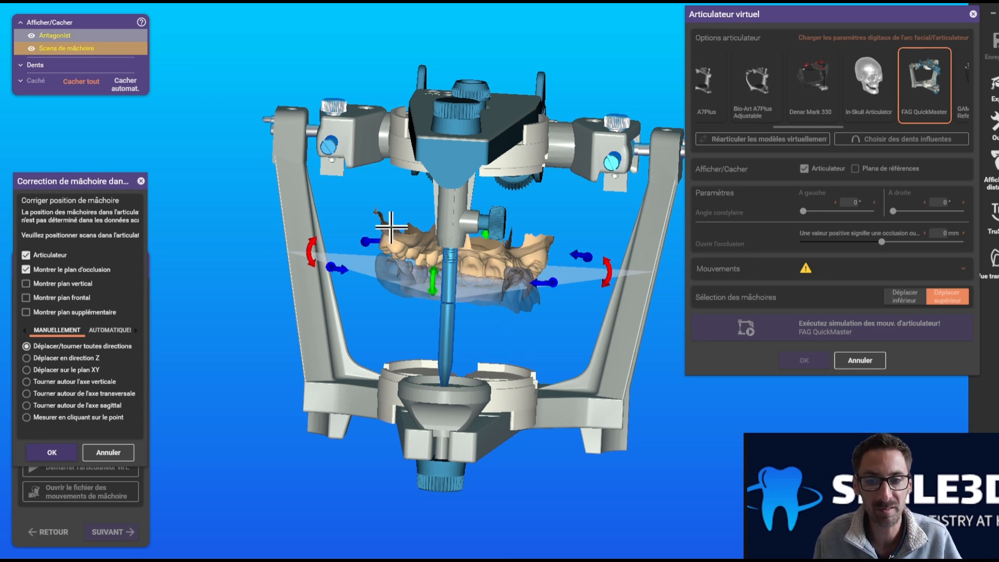
pyautogui.moveTo(326, 219); pyautogui.dragTo(323, 254)
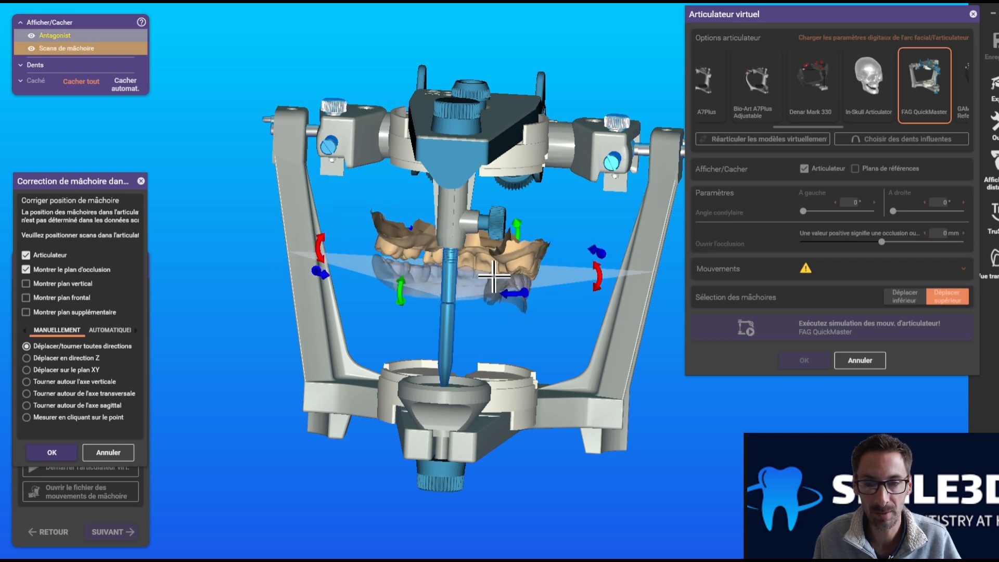
# Step: Rotate and level the jaw scans on the occlusal plane, accept the position and fix the scans by cutting all intersections
pyautogui.moveTo(514, 293); pyautogui.dragTo(364, 276)
pyautogui.moveTo(570, 276); pyautogui.dragTo(424, 308)
pyautogui.moveTo(426, 242); pyautogui.dragTo(399, 241)
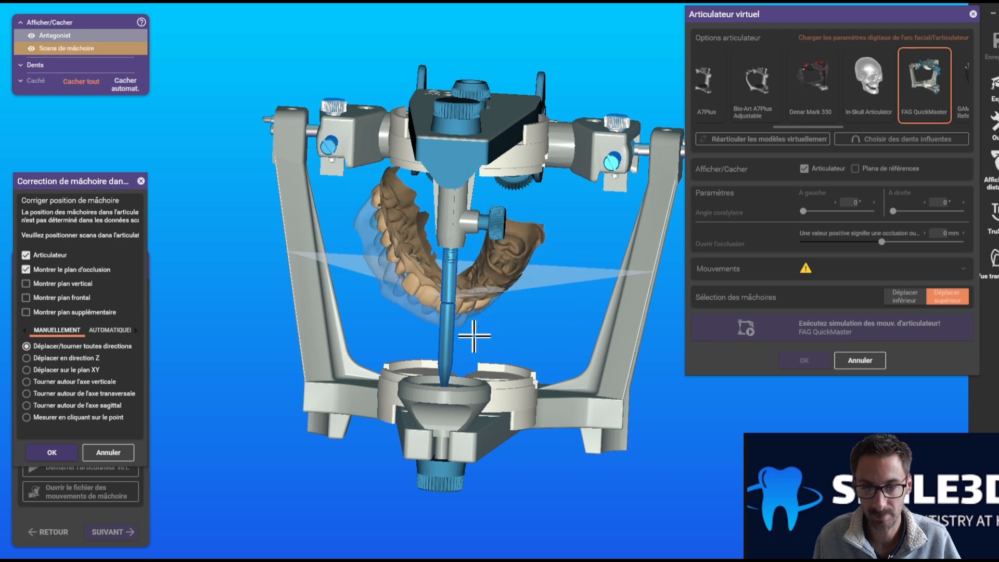
pyautogui.moveTo(481, 284); pyautogui.dragTo(547, 215)
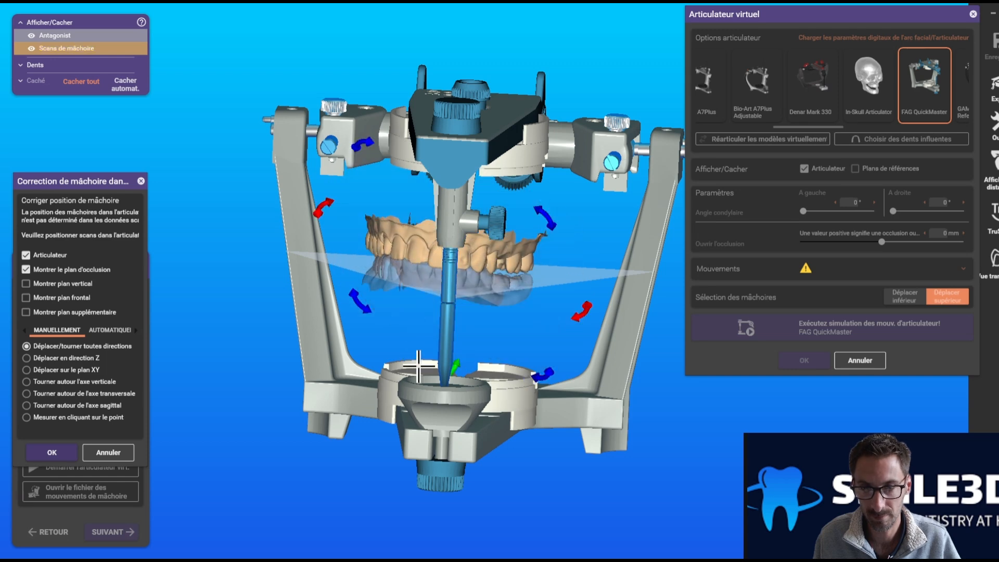
pyautogui.moveTo(504, 375); pyautogui.dragTo(6, 385, button='right')
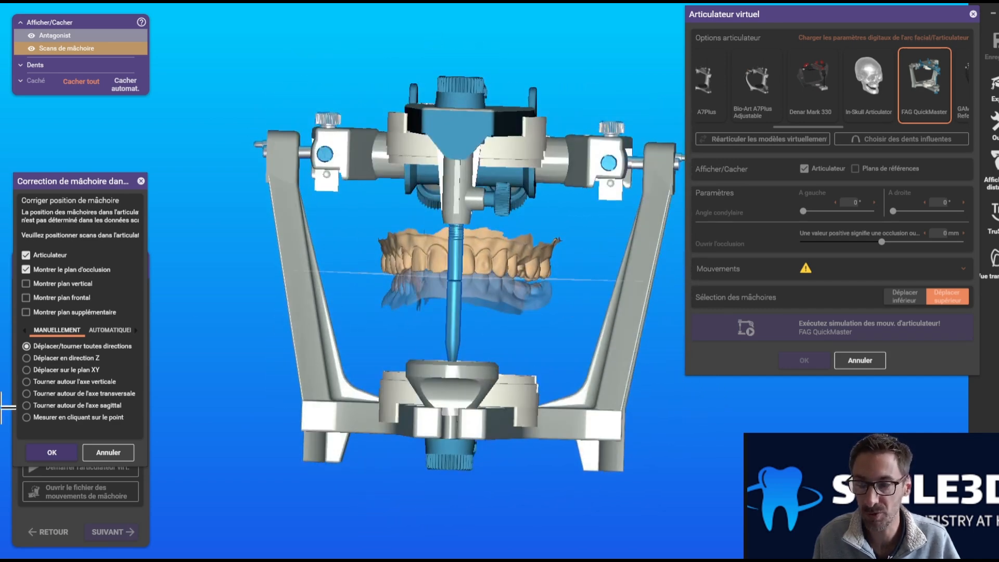
pyautogui.click(55, 454)
pyautogui.click(68, 466)
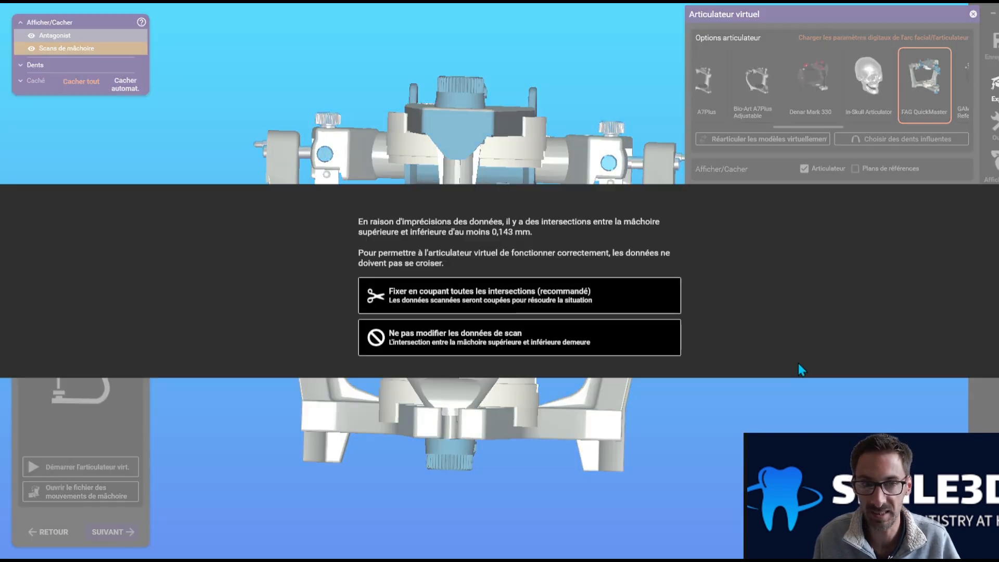
pyautogui.click(517, 296)
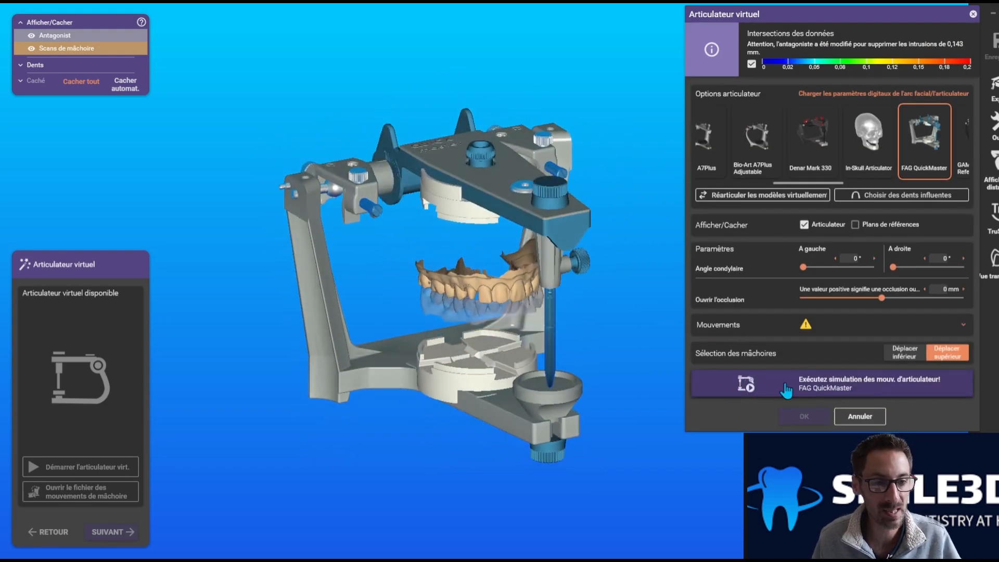
# Step: Run the articulator movement simulation with the FAG QuickMaster and accept the result
pyautogui.click(803, 388)
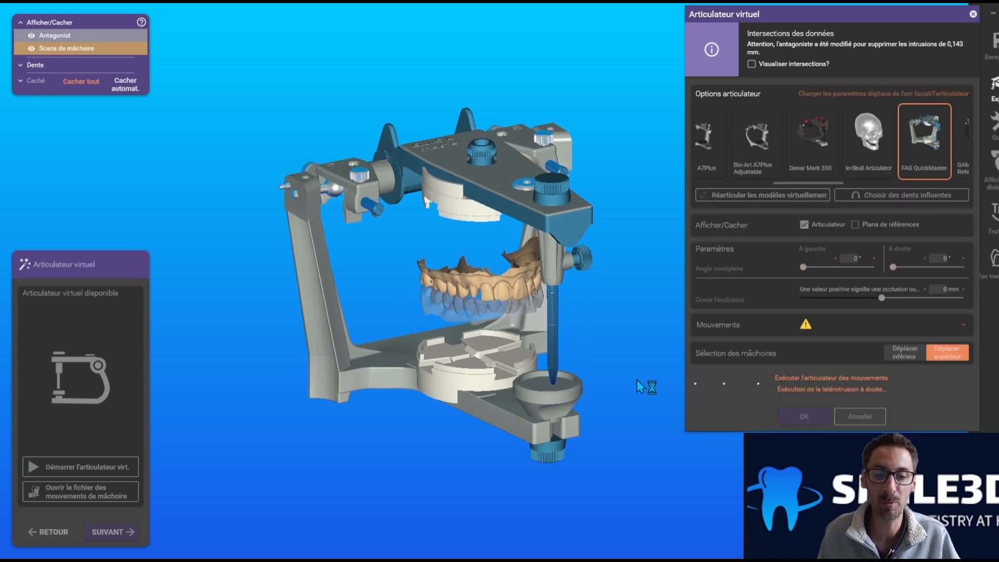
pyautogui.moveTo(436, 399); pyautogui.dragTo(335, 387, button='right')
pyautogui.click(790, 418)
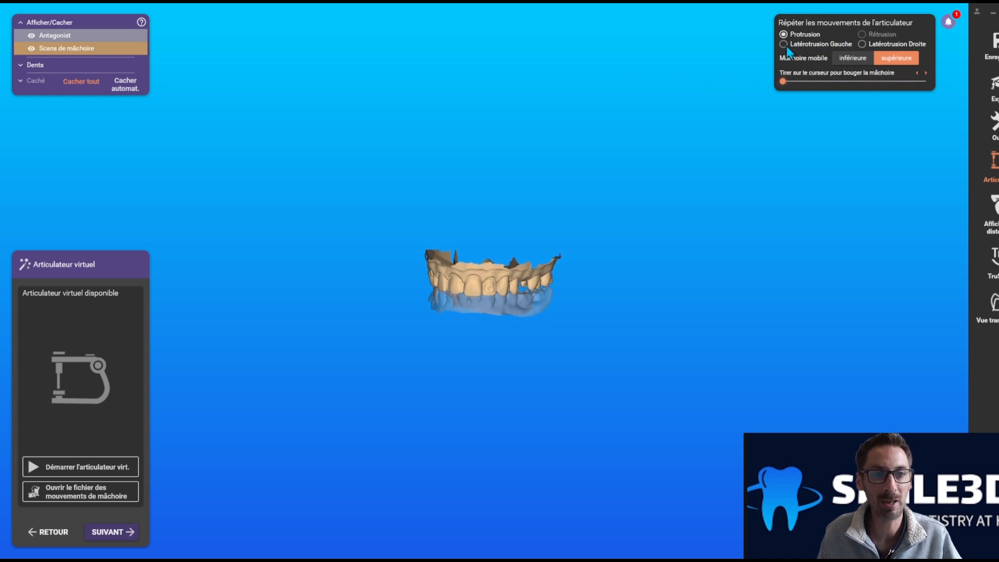
# Step: Set the movement replay to right laterotrusion and proceed to the margin detection of tooth 24
pyautogui.click(870, 46)
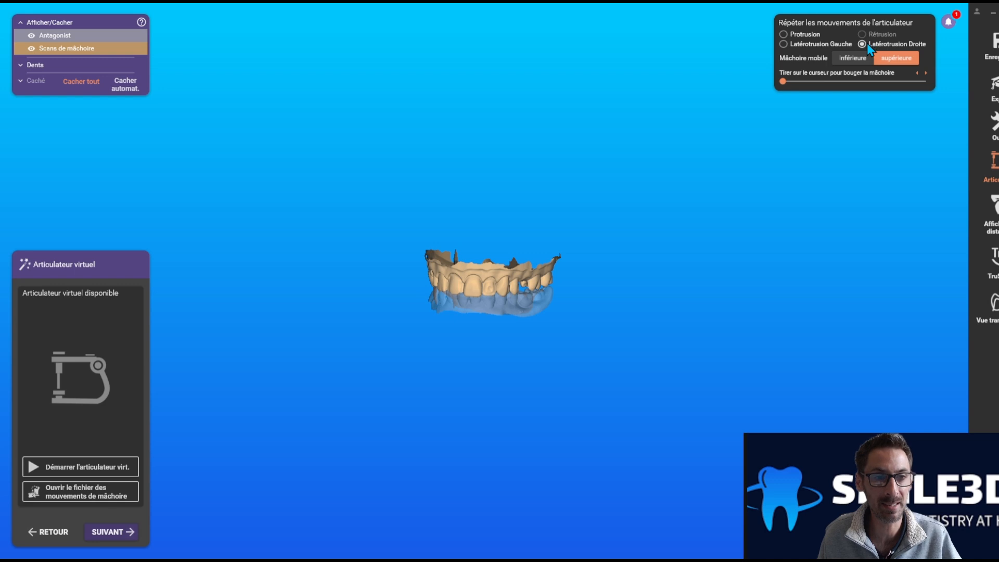
pyautogui.scroll(3, 439, 267)
pyautogui.click(108, 533)
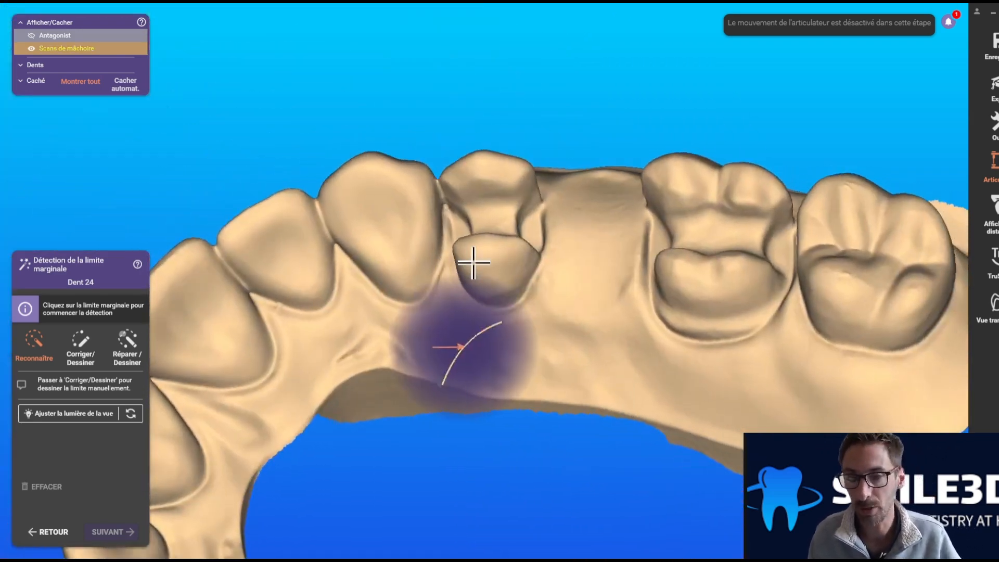
# Step: Switch the tooth 24 margin to free manual drawing and start tracing the inlay cavity's edge on the mesial side
pyautogui.moveTo(474, 263); pyautogui.dragTo(425, 191, button='right')
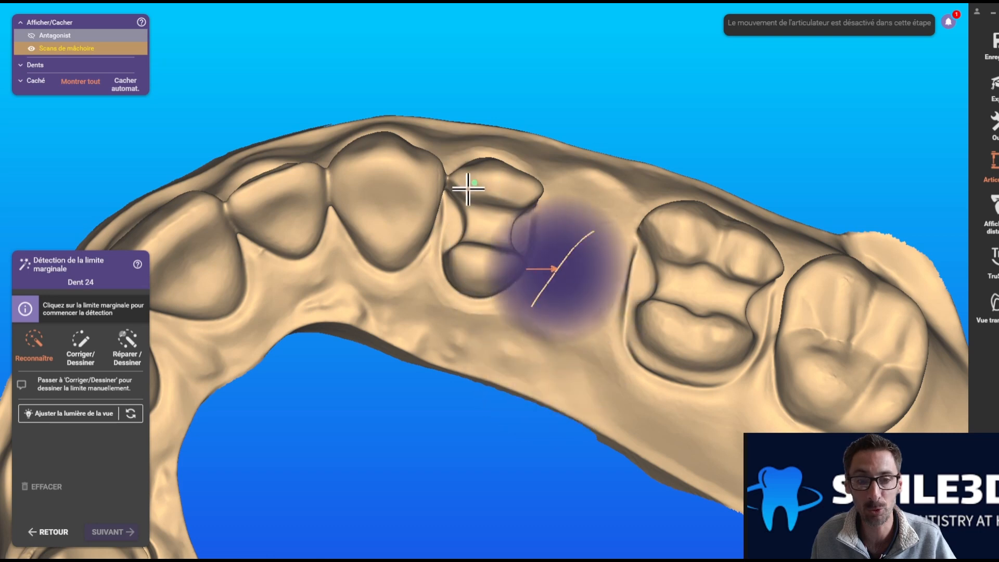
pyautogui.moveTo(493, 290); pyautogui.dragTo(436, 167, button='right')
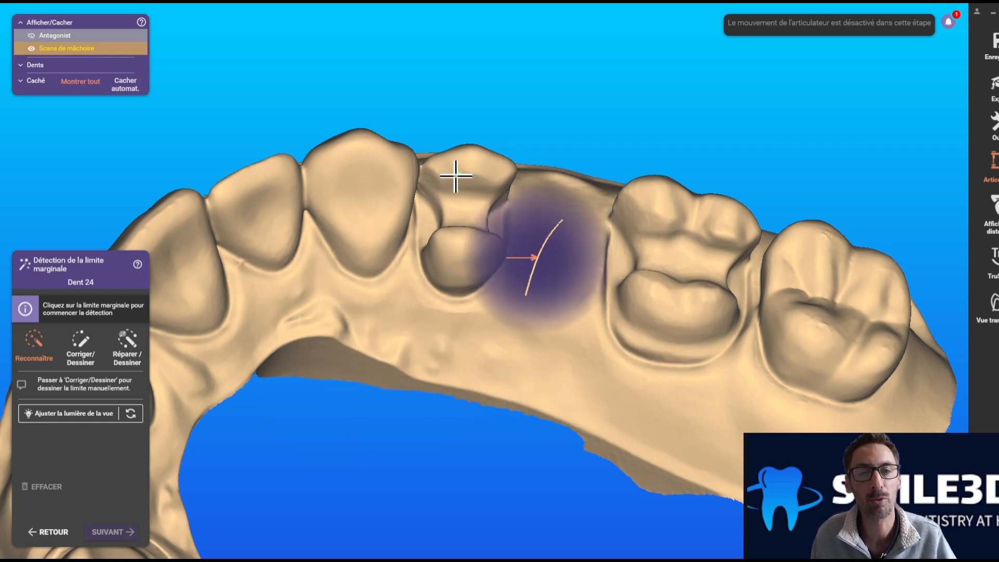
pyautogui.click(81, 348)
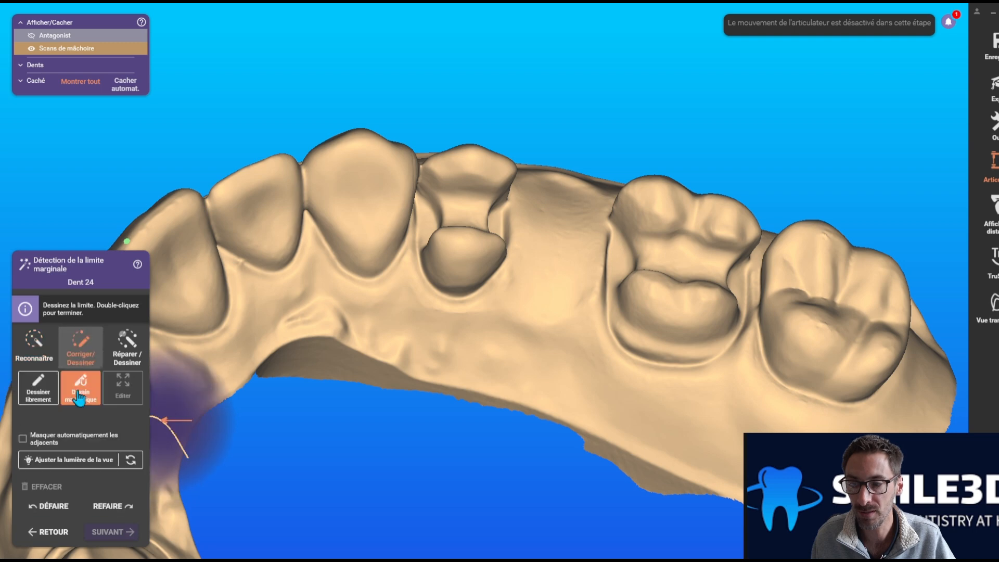
pyautogui.click(35, 389)
pyautogui.moveTo(419, 294); pyautogui.dragTo(515, 252, button='right')
pyautogui.scroll(3, 559, 241)
pyautogui.scroll(3, 583, 180)
pyautogui.click(535, 103)
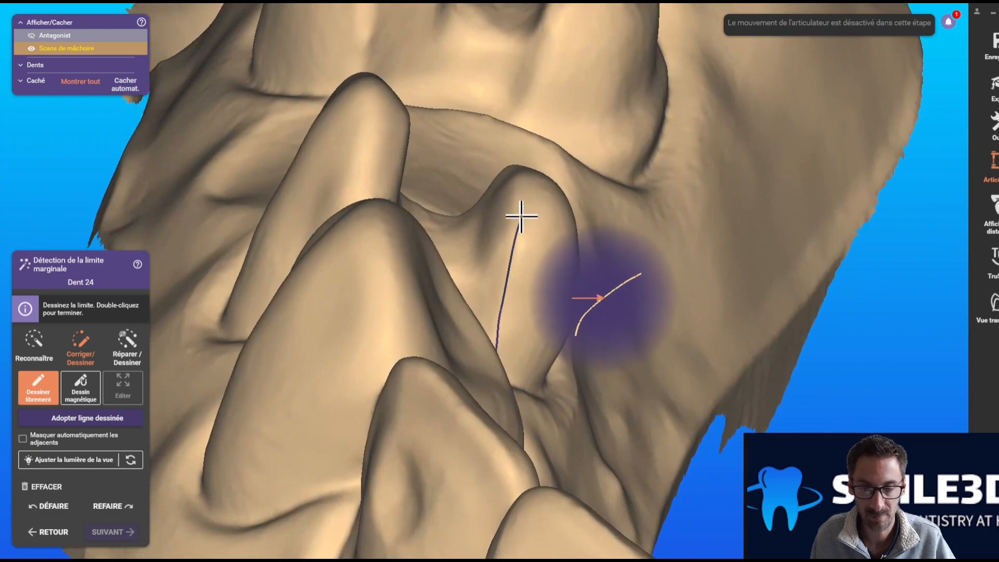
# Step: Trace the tooth 24 margin along the palatal cusp and distal side, and close the line across the buccal cusp's inner face
pyautogui.click(523, 176)
pyautogui.moveTo(523, 176); pyautogui.dragTo(549, 302, button='right')
pyautogui.moveTo(546, 307); pyautogui.dragTo(542, 340)
pyautogui.moveTo(542, 340); pyautogui.dragTo(602, 235, button='right')
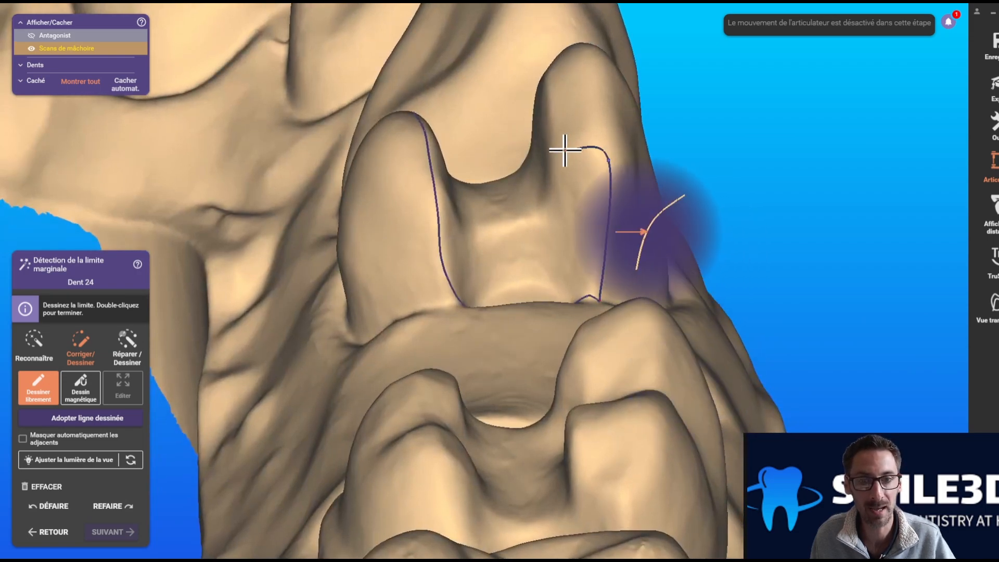
pyautogui.moveTo(564, 152); pyautogui.dragTo(655, 149, button='right')
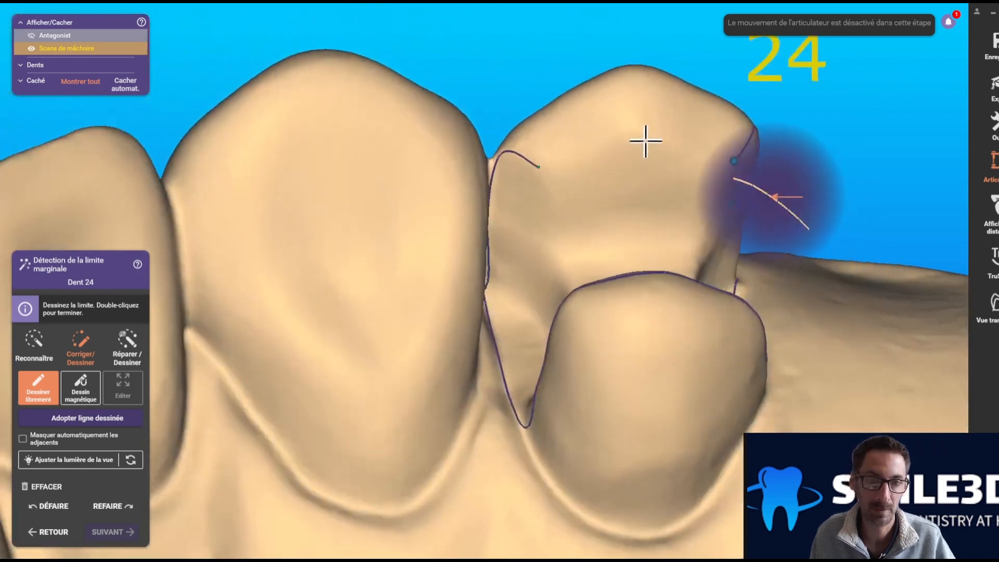
pyautogui.click(630, 130)
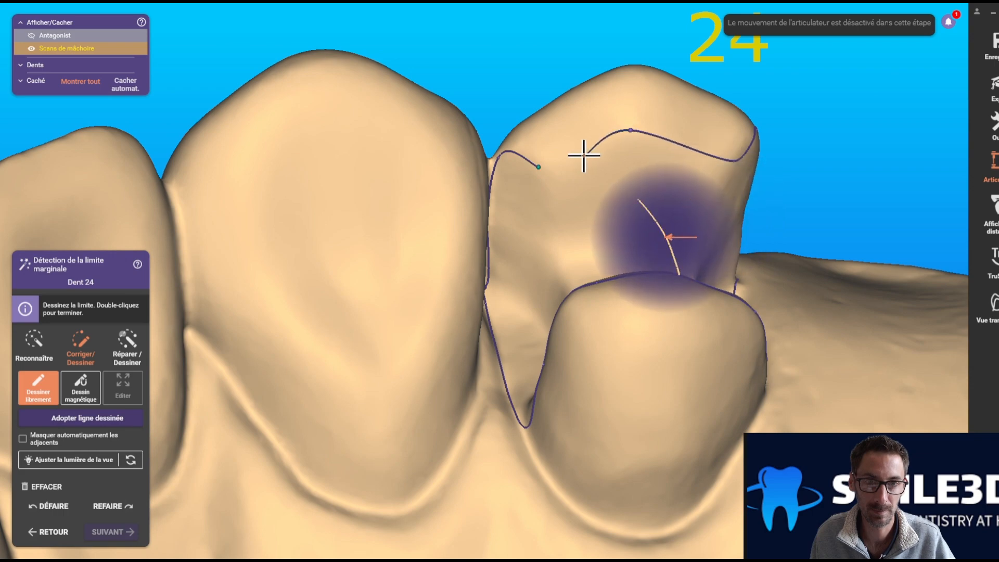
pyautogui.click(584, 155)
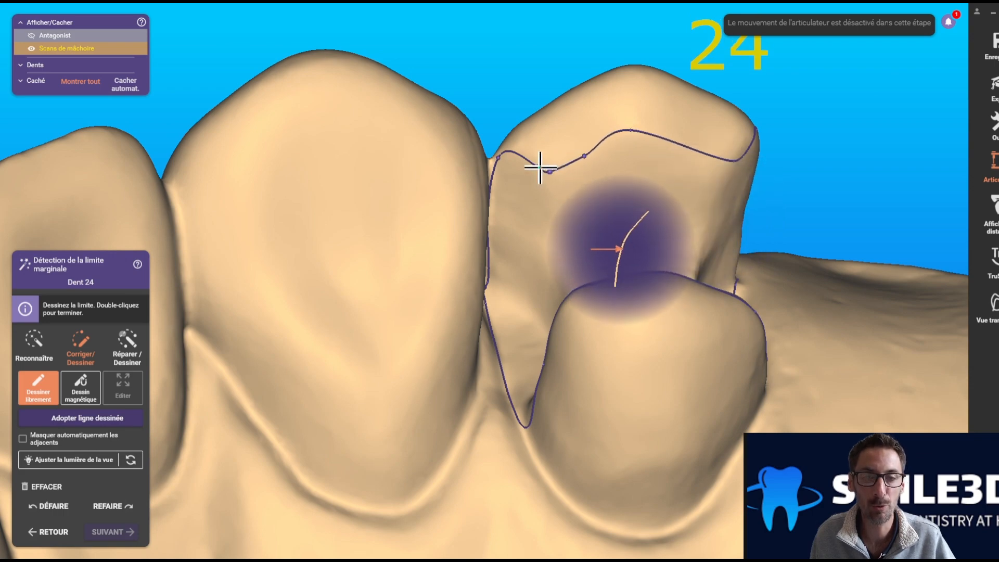
pyautogui.doubleClick(539, 167)
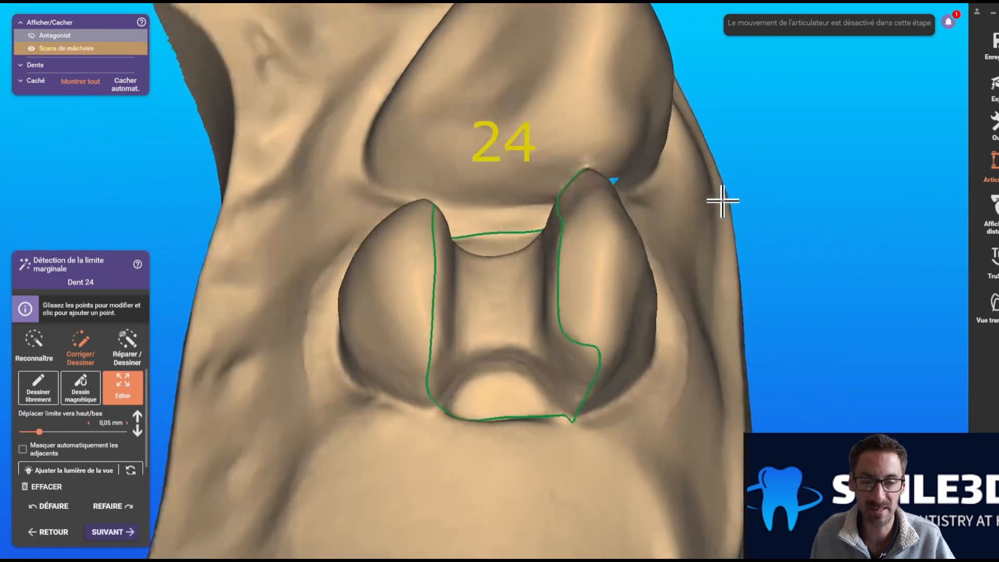
# Step: Smooth the tooth 24 margin at the cavity's distobuccal corner by adding and moving its control points
pyautogui.moveTo(722, 200); pyautogui.dragTo(666, 303, button='right')
pyautogui.scroll(5, 666, 303)
pyautogui.moveTo(696, 272); pyautogui.dragTo(739, 219)
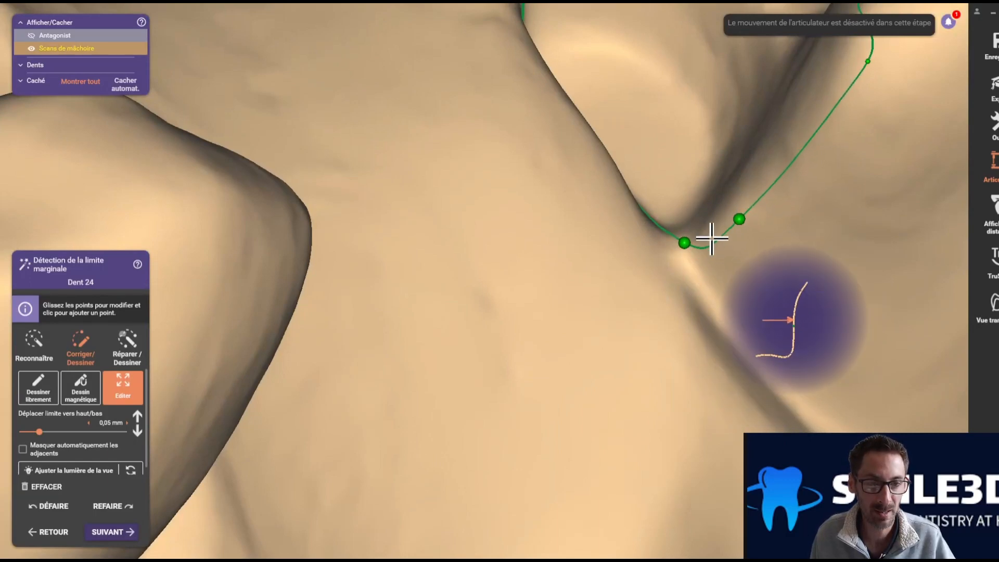
pyautogui.moveTo(713, 240); pyautogui.dragTo(819, 319, button='right')
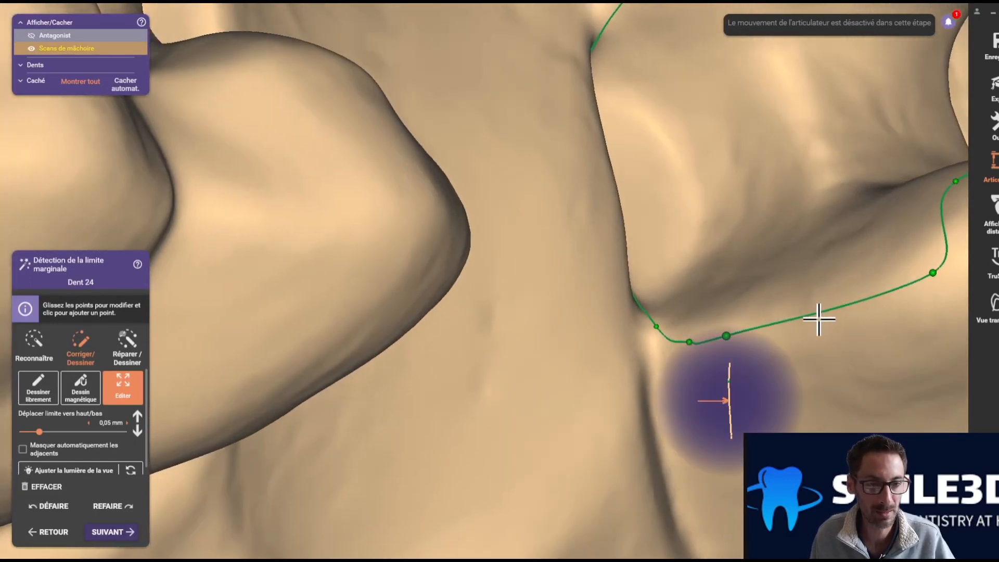
pyautogui.click(819, 314)
pyautogui.moveTo(734, 332); pyautogui.dragTo(749, 329)
pyautogui.scroll(-6, 749, 330)
pyautogui.moveTo(749, 330); pyautogui.dragTo(626, 185, button='right')
pyautogui.scroll(4, 626, 185)
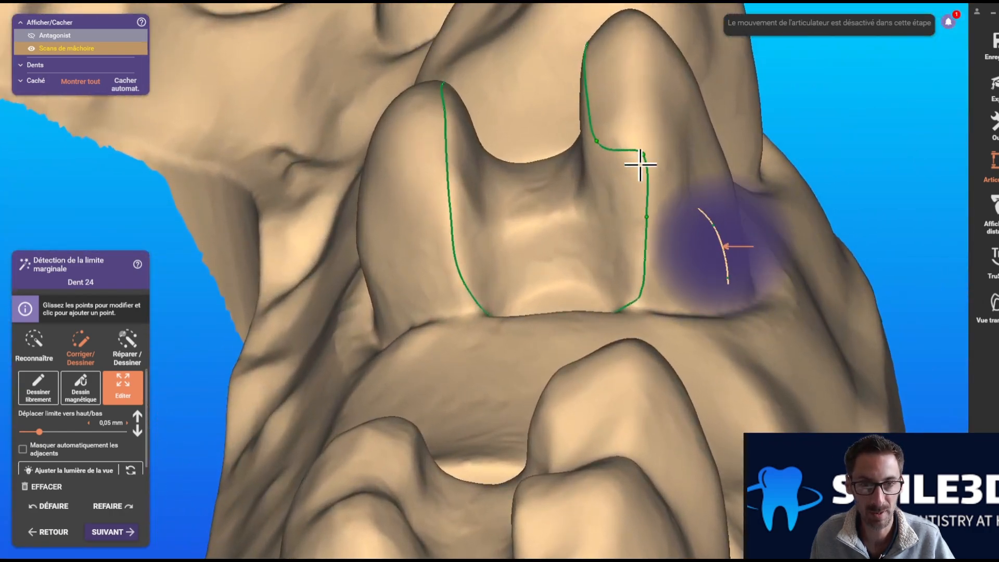
# Step: Check the tooth 24 margin from the distal, mesial and occlusal sides and proceed to the margin of tooth 26
pyautogui.moveTo(688, 266); pyautogui.dragTo(685, 271, button='right')
pyautogui.scroll(-2, 685, 270)
pyautogui.moveTo(485, 273); pyautogui.dragTo(455, 271, button='right')
pyautogui.scroll(5, 455, 271)
pyautogui.scroll(4, 455, 270)
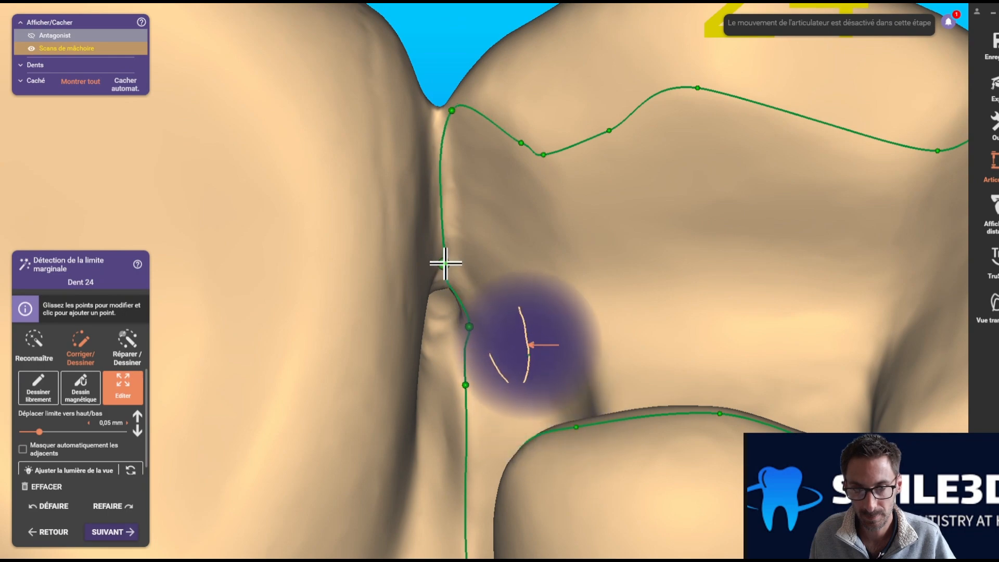
pyautogui.scroll(-3, 453, 255)
pyautogui.moveTo(452, 255); pyautogui.dragTo(440, 369, button='right')
pyautogui.scroll(-3, 440, 370)
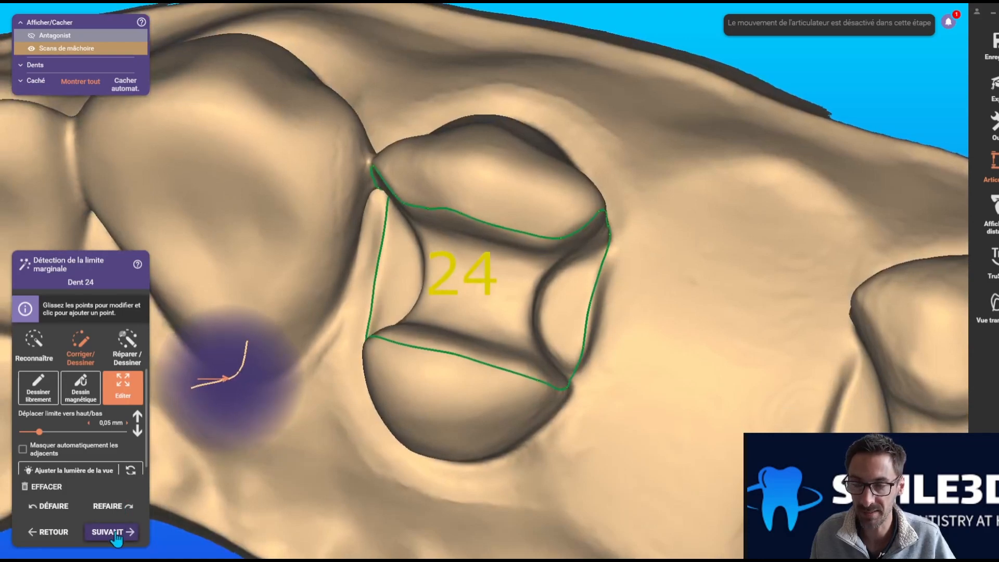
pyautogui.click(112, 531)
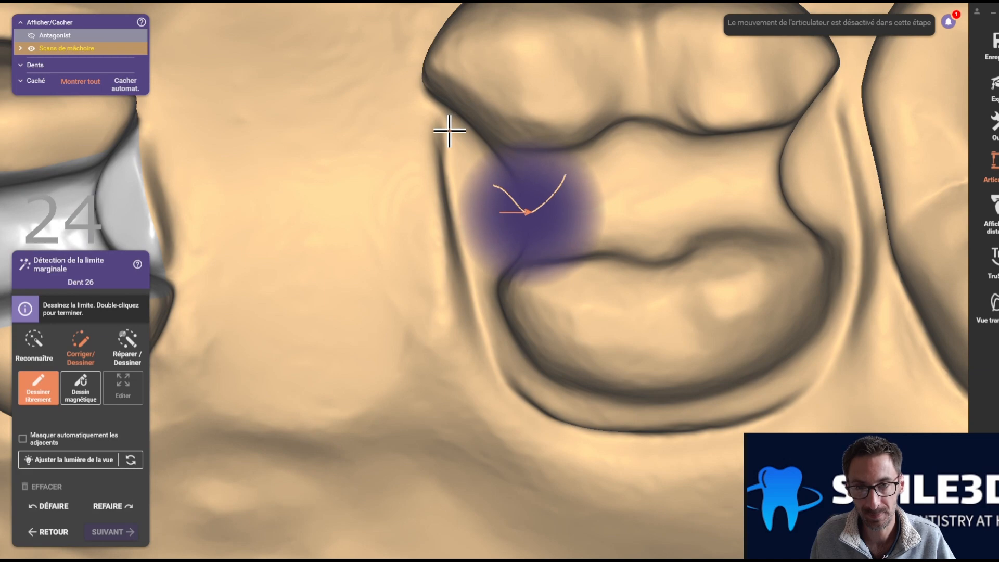
# Step: Draw the tooth 26 margin freely from the mesial side along the palatal shoulder of the preparation
pyautogui.click(450, 134)
pyautogui.click(483, 311)
pyautogui.click(505, 378)
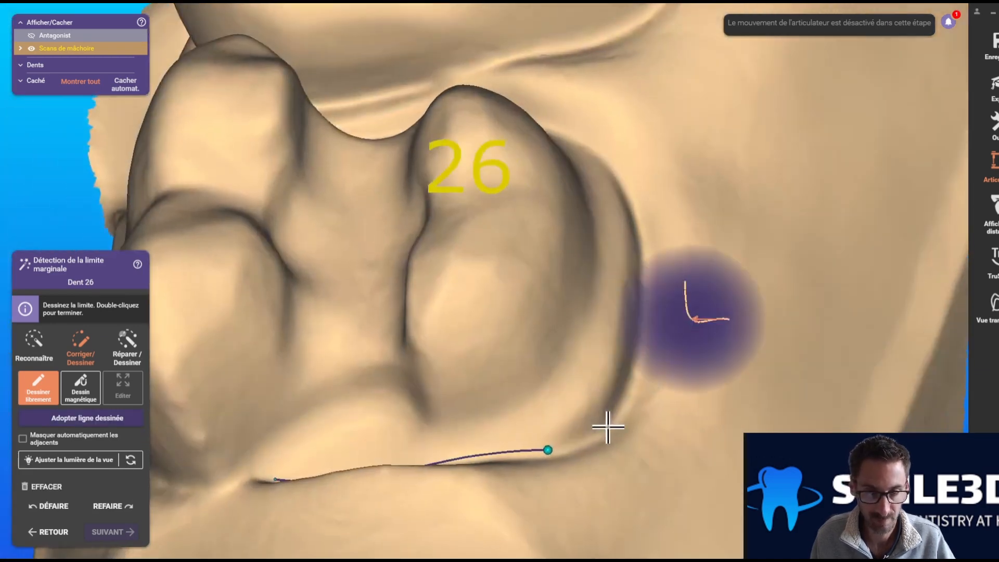
pyautogui.click(590, 414)
pyautogui.click(607, 384)
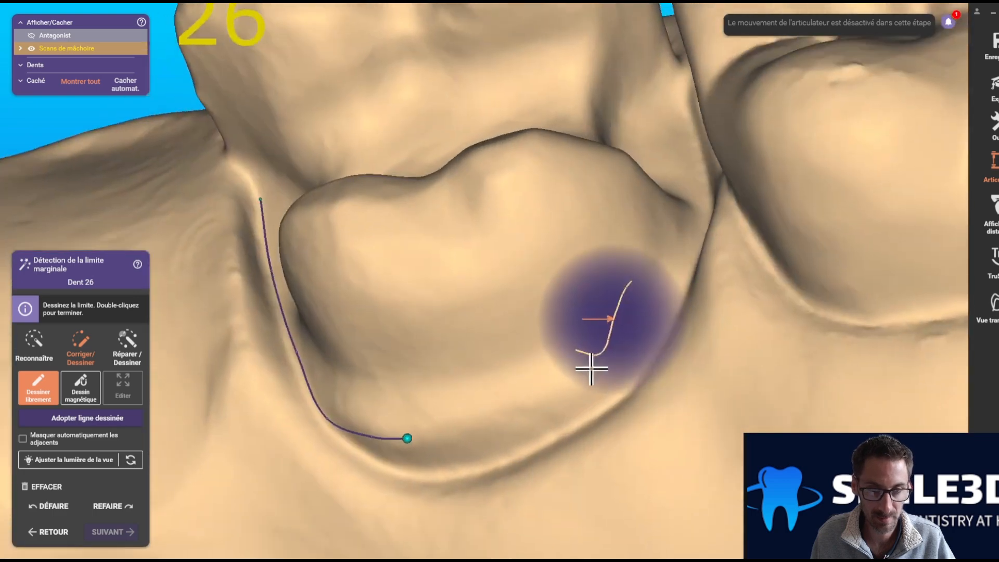
pyautogui.click(645, 350)
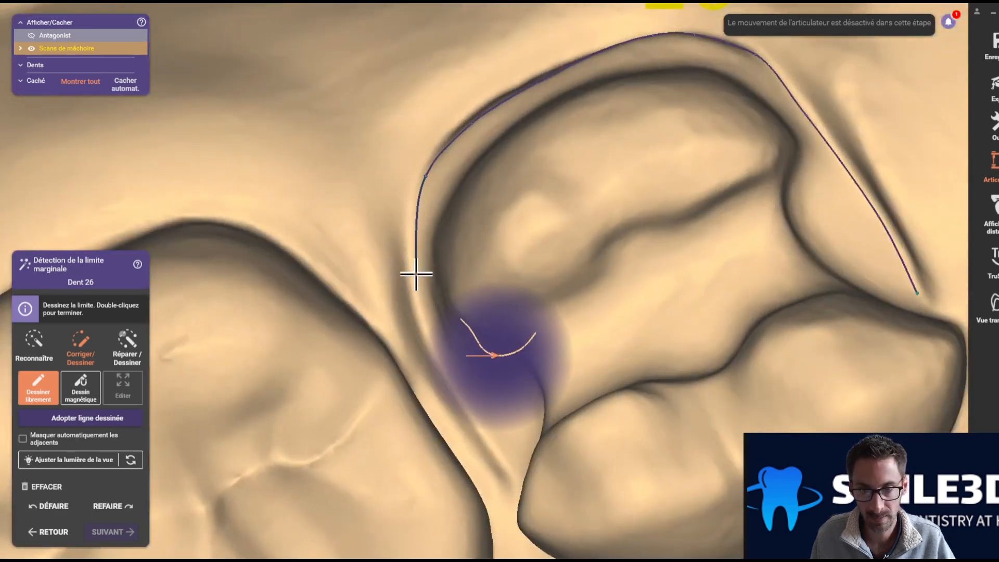
# Step: Trace the tooth 26 margin along the distal side of the preparation, between the palatal shoulder and the distobuccal corner
pyautogui.click(416, 274)
pyautogui.click(429, 329)
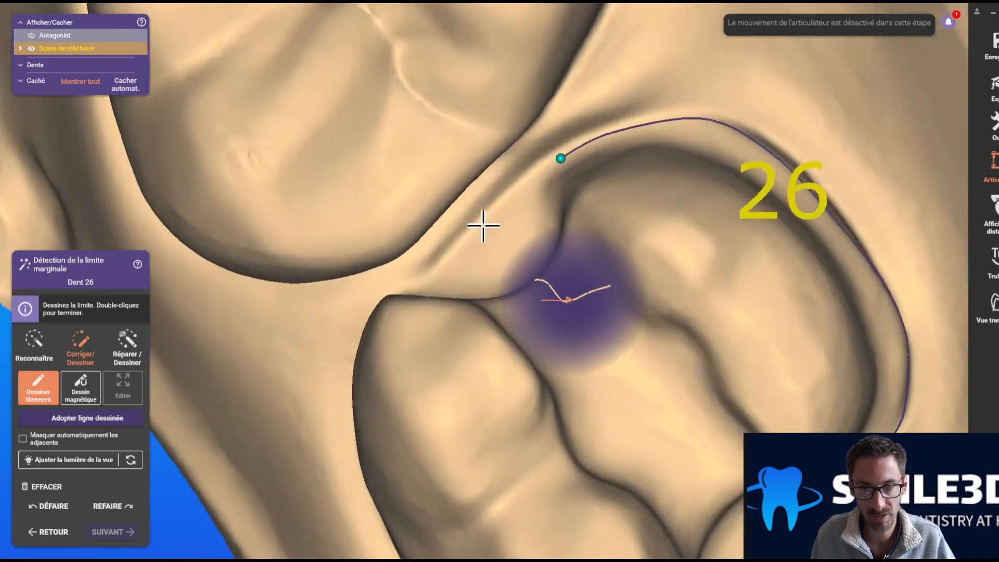
pyautogui.moveTo(483, 225); pyautogui.dragTo(649, 178, button='right')
pyautogui.click(617, 205)
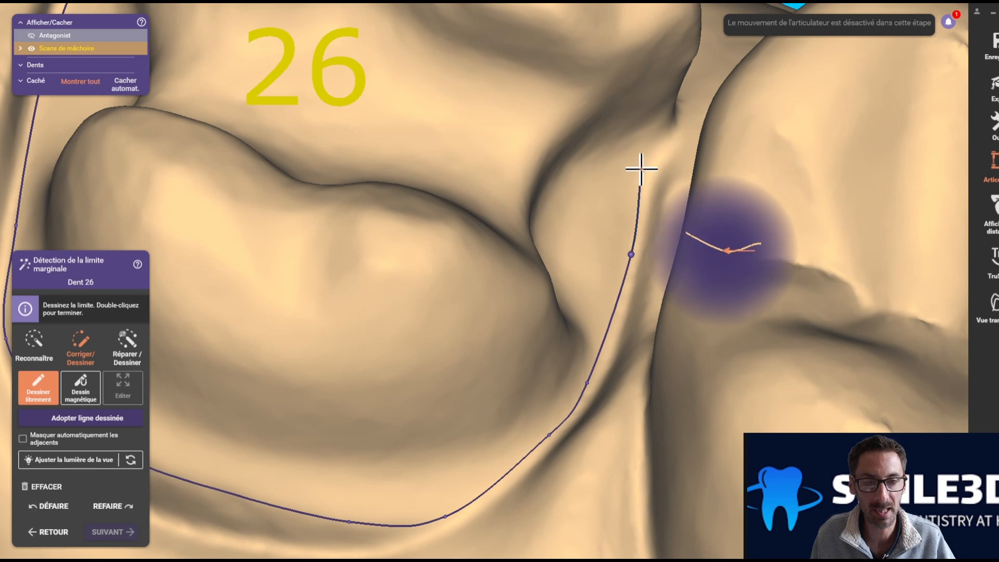
pyautogui.click(641, 170)
pyautogui.click(660, 138)
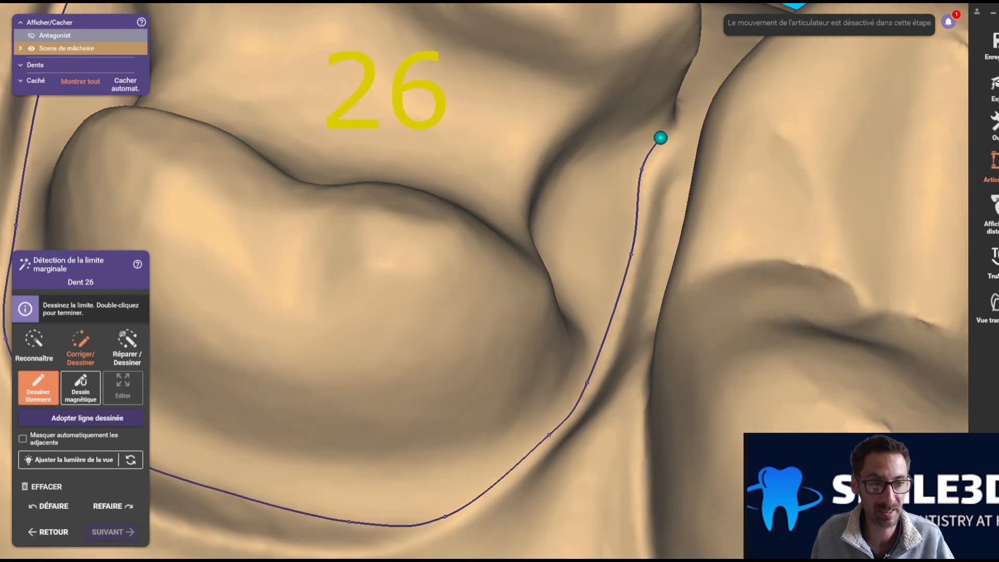
# Step: Extend the tooth 26 margin up the distal edge of the buccal cusp, using the TruSmile display to judge the edge
pyautogui.click(997, 267)
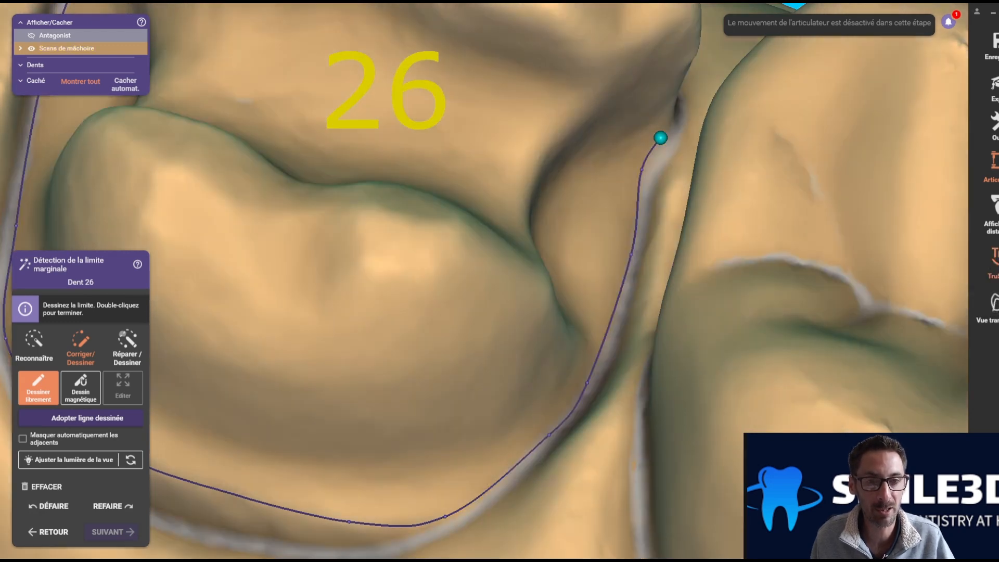
pyautogui.moveTo(879, 229); pyautogui.dragTo(576, 298, button='right')
pyautogui.moveTo(576, 298); pyautogui.dragTo(580, 293)
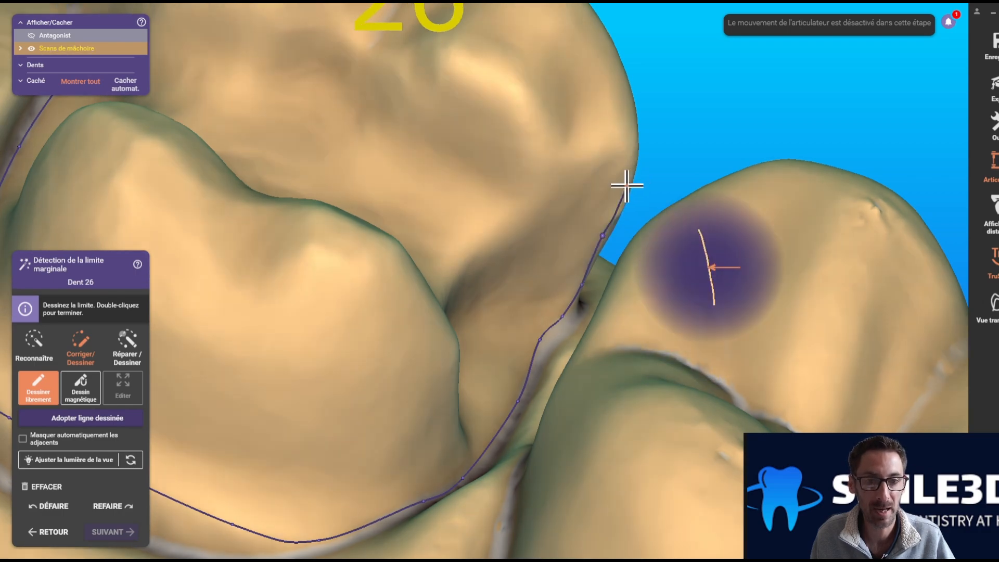
pyautogui.click(627, 184)
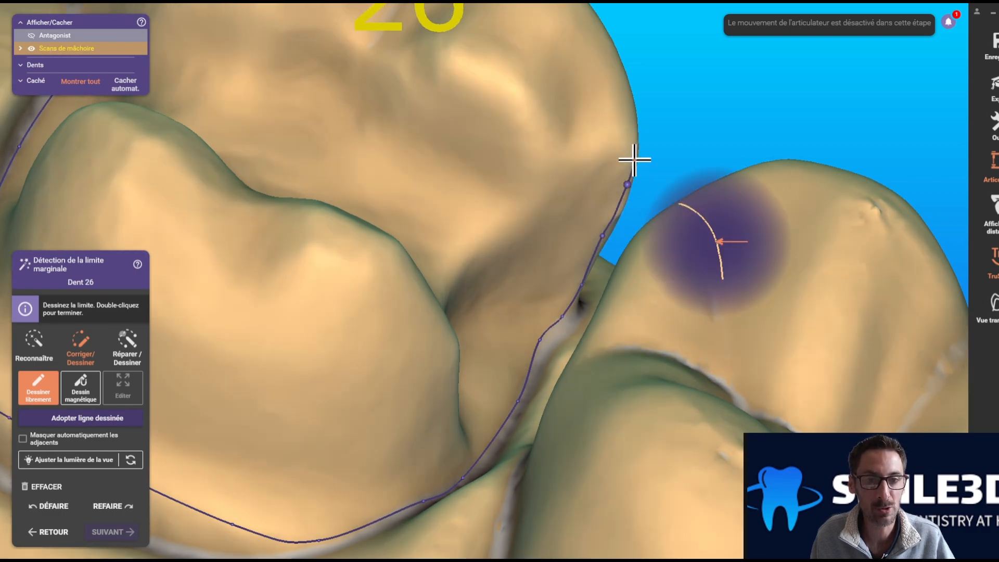
pyautogui.click(635, 160)
pyautogui.click(993, 260)
pyautogui.moveTo(692, 211); pyautogui.dragTo(575, 168, button='right')
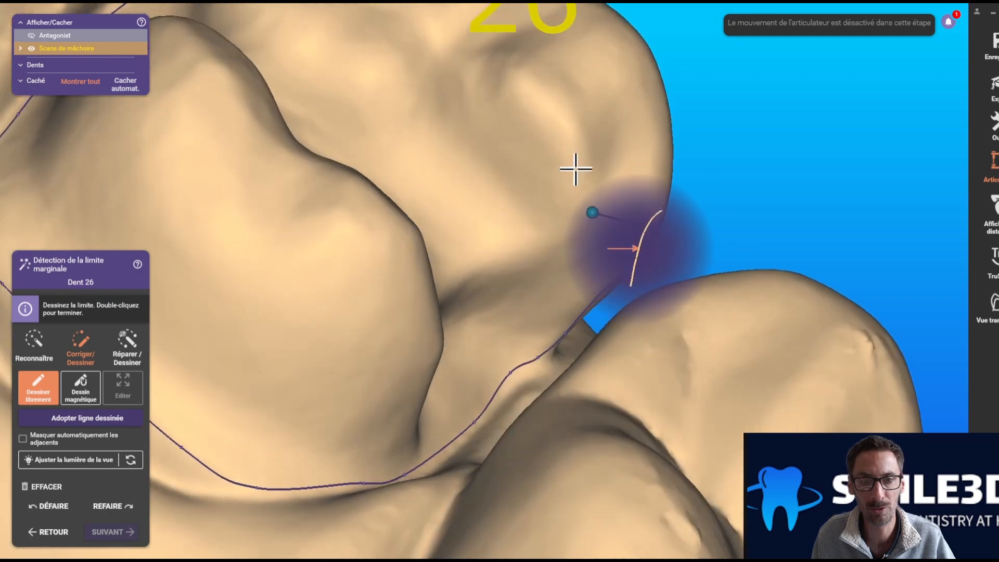
# Step: Trace the tooth 26 margin across the inner faces of the buccal cusps towards the mesial side
pyautogui.moveTo(524, 85); pyautogui.dragTo(574, 200, button='right')
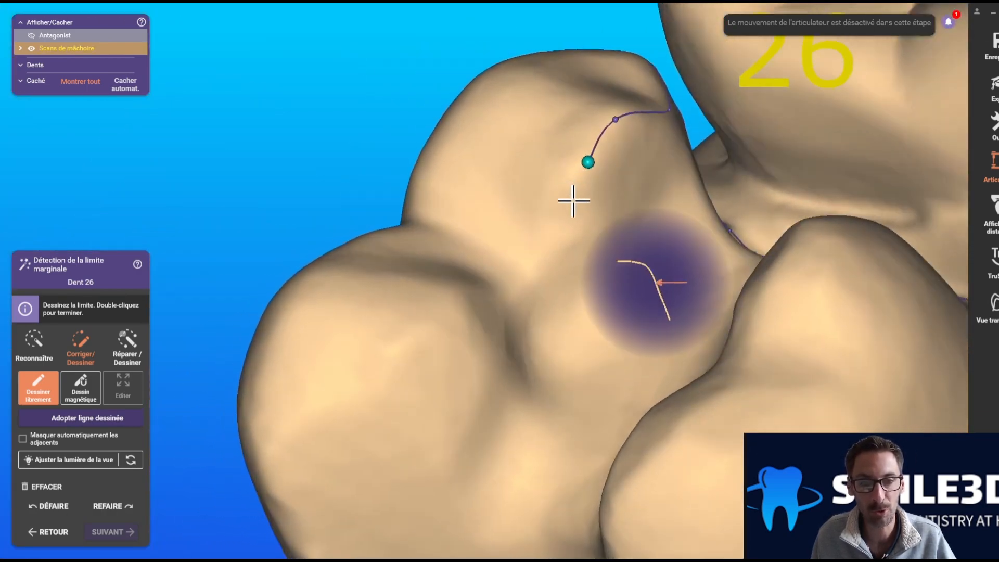
pyautogui.click(566, 212)
pyautogui.click(544, 270)
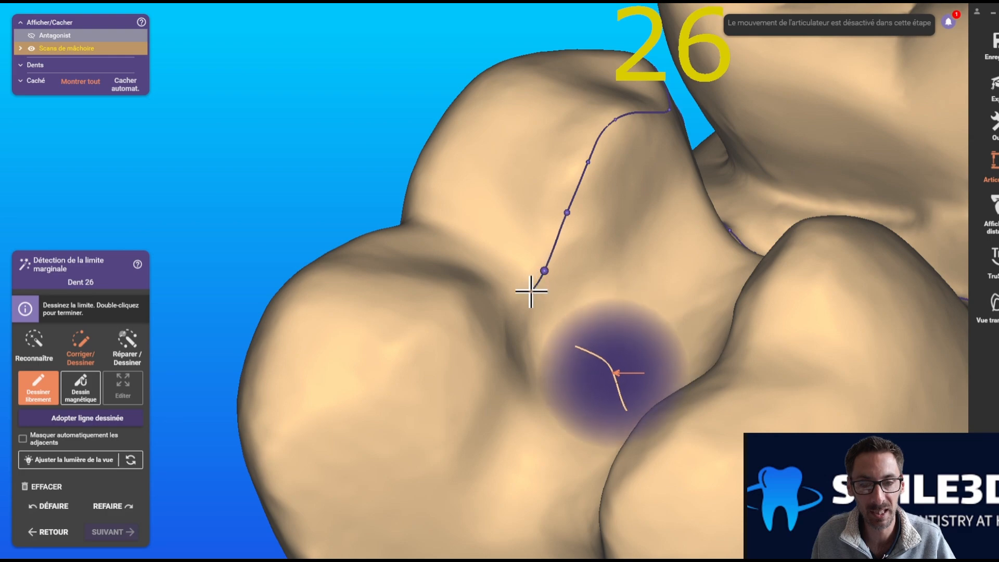
pyautogui.click(523, 293)
pyautogui.moveTo(509, 311); pyautogui.dragTo(482, 156, button='right')
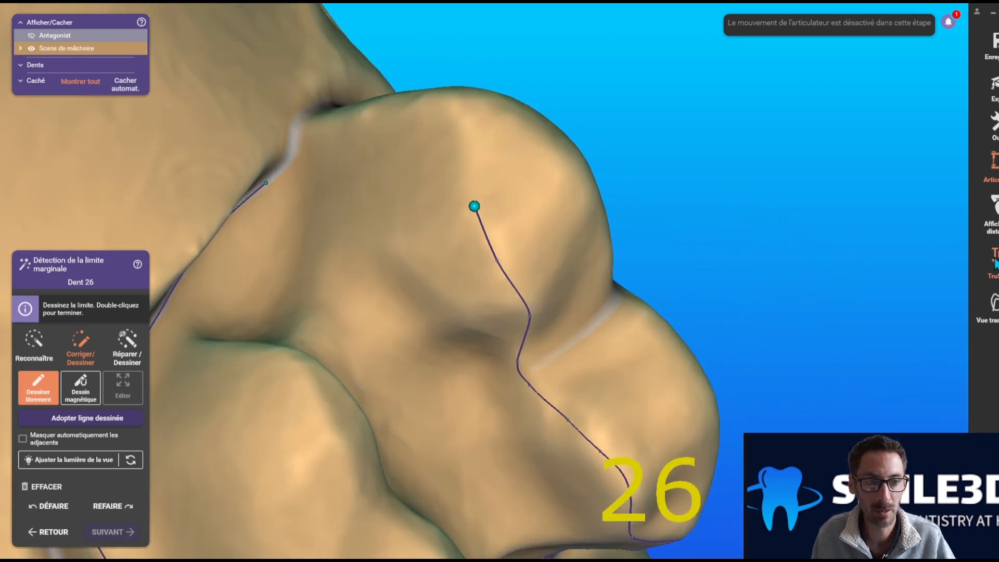
pyautogui.click(993, 262)
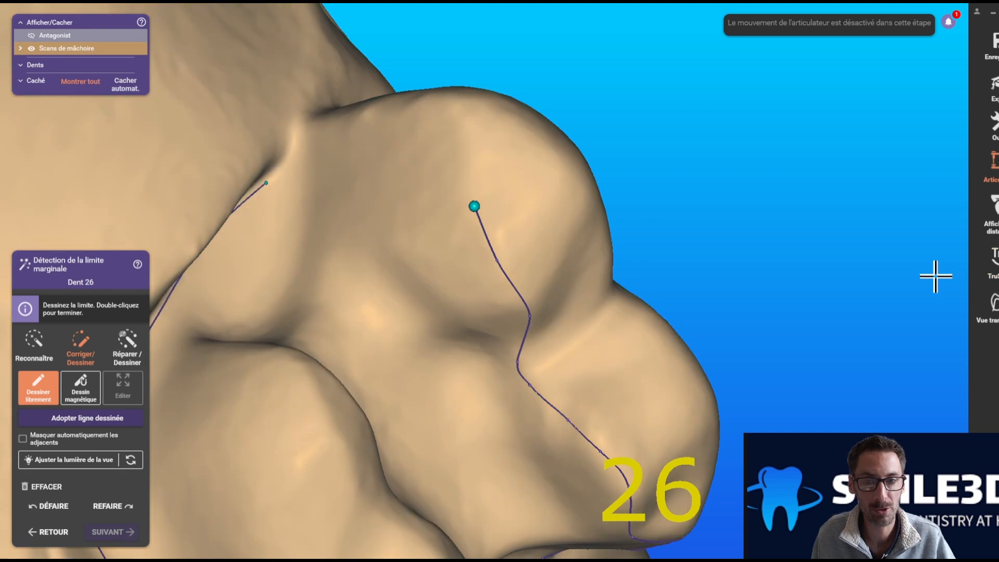
pyautogui.moveTo(938, 272); pyautogui.dragTo(929, 276, button='right')
pyautogui.moveTo(543, 208)
pyautogui.mouseDown(button='right')
pyautogui.moveTo(592, 227)
pyautogui.moveTo(494, 156)
pyautogui.moveTo(430, 127)
pyautogui.mouseUp(button='right')
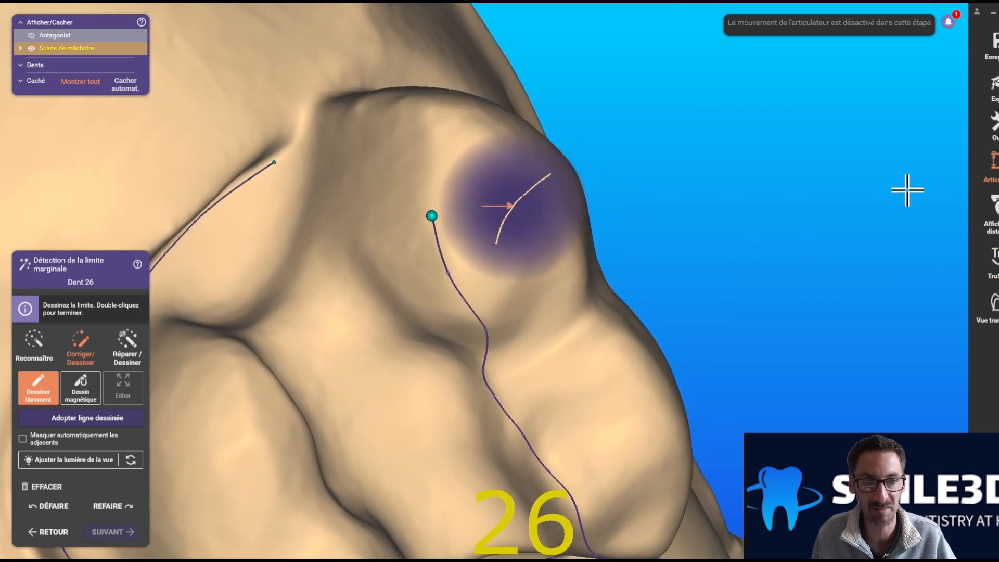
# Step: Trace the tooth 26 margin down the mesiobuccal edge with TruSmile display on and close it at the mesial starting point
pyautogui.click(993, 264)
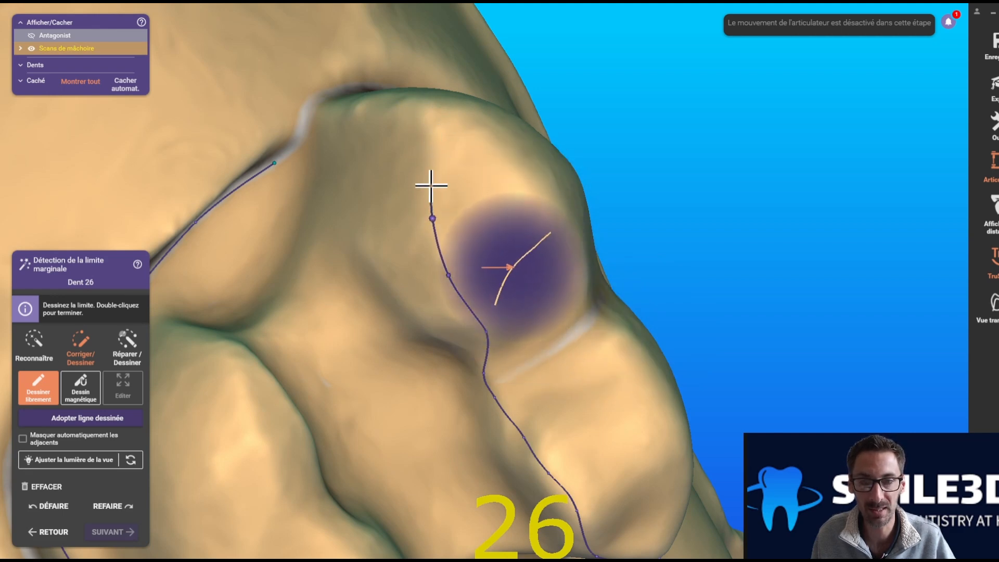
pyautogui.moveTo(419, 116); pyautogui.dragTo(422, 239, button='right')
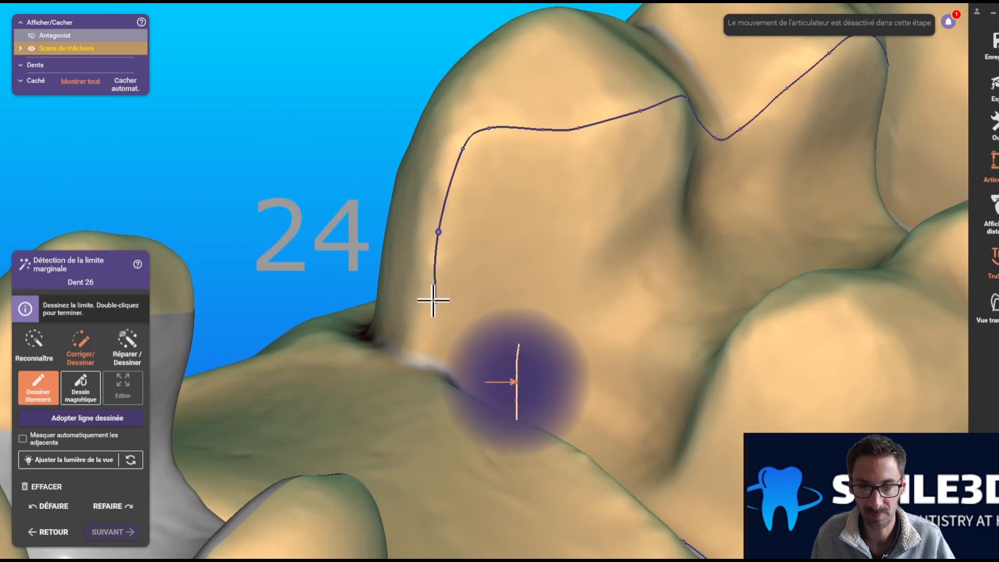
pyautogui.click(427, 315)
pyautogui.moveTo(427, 315); pyautogui.dragTo(433, 322, button='right')
pyautogui.moveTo(431, 252); pyautogui.dragTo(432, 233, button='right')
pyautogui.click(433, 225)
pyautogui.doubleClick(421, 258)
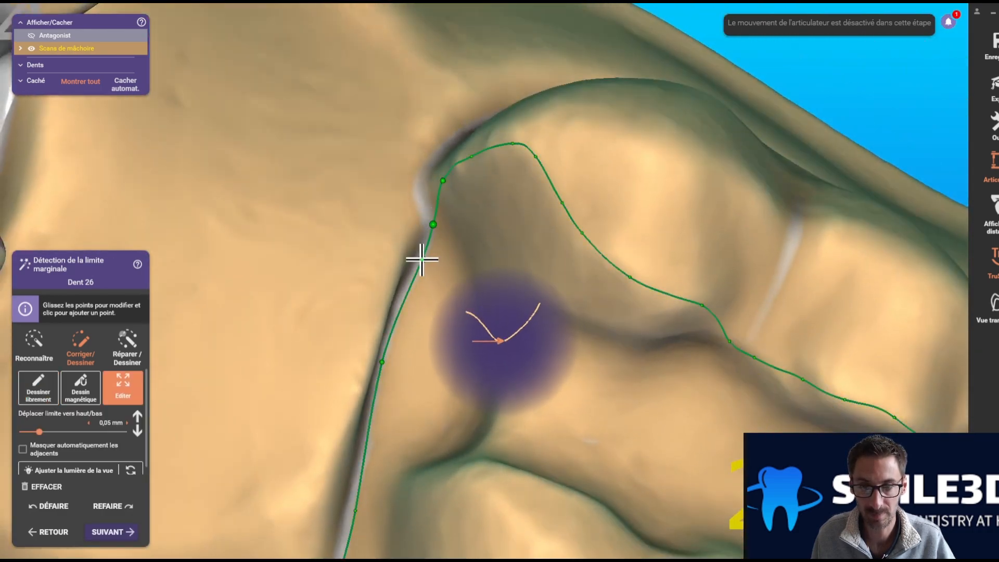
# Step: Check the closed tooth 26 margin from the occlusal side and proceed to the insertion direction
pyautogui.scroll(-10, 376, 338)
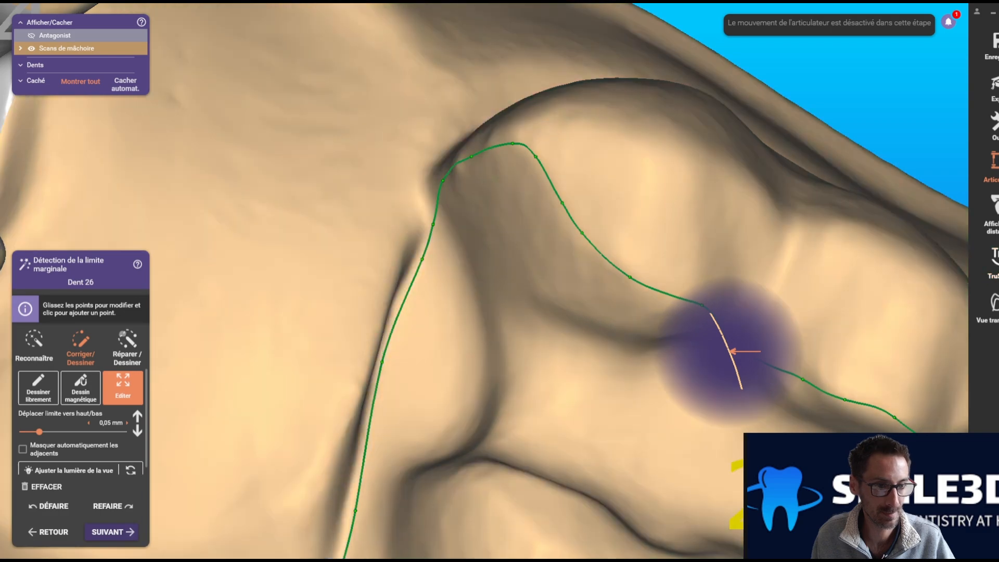
pyautogui.moveTo(377, 338); pyautogui.dragTo(401, 349, button='right')
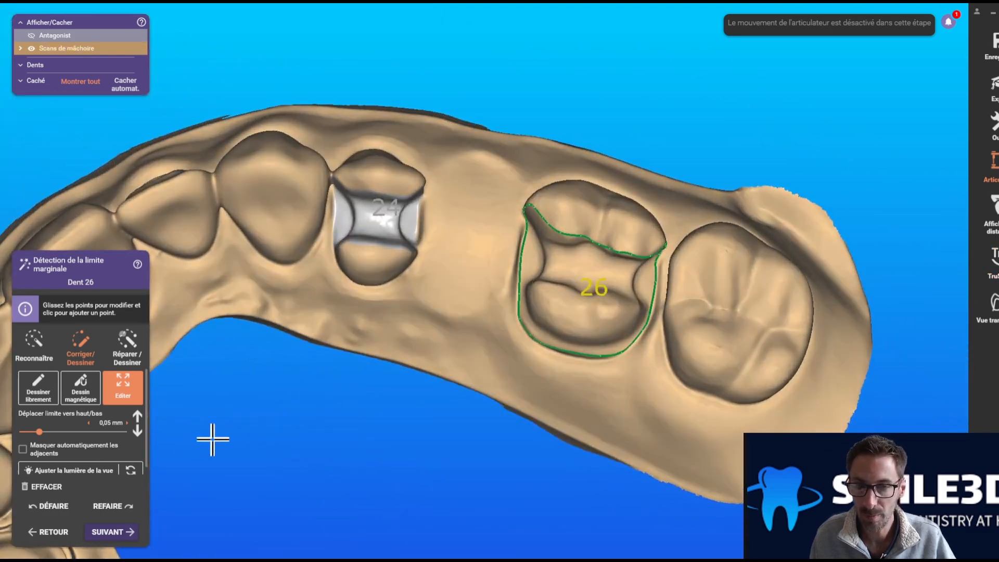
pyautogui.click(105, 535)
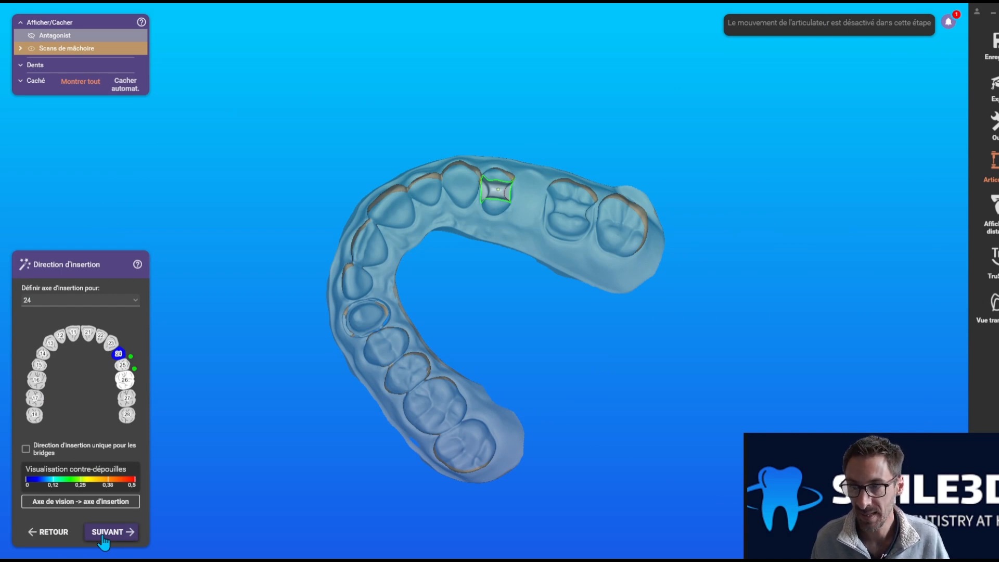
# Step: Set the insertion axis of tooth 24 from a viewing direction looking straight into the cavity
pyautogui.click(112, 303)
pyautogui.click(126, 301)
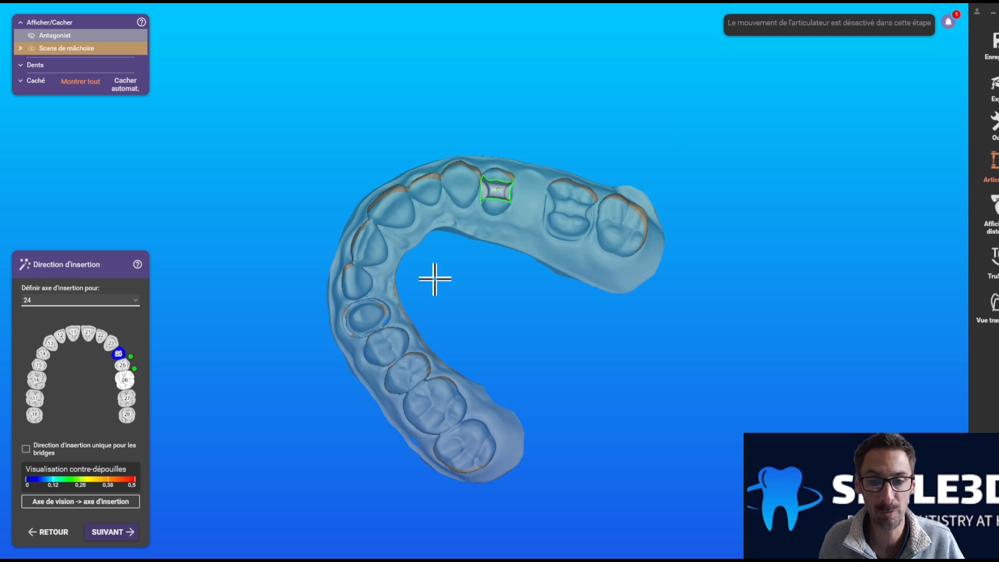
pyautogui.scroll(6, 434, 277)
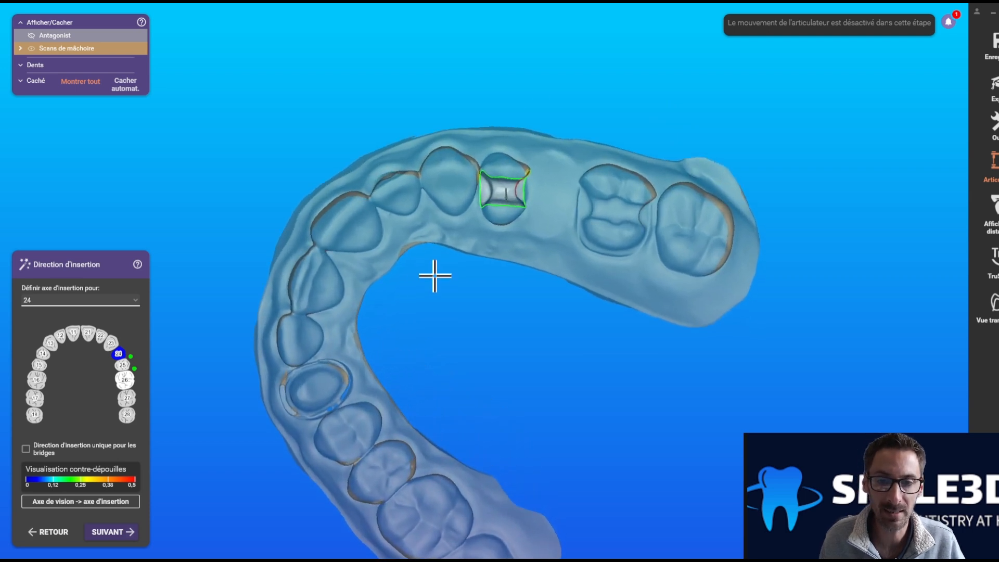
pyautogui.moveTo(435, 276); pyautogui.dragTo(431, 269, button='right')
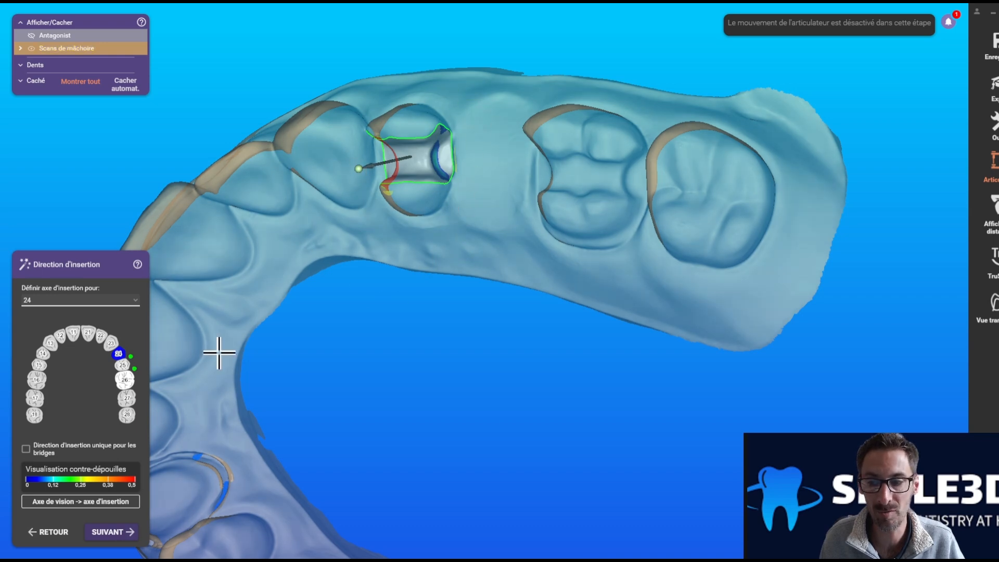
pyautogui.click(122, 501)
# Step: Check the undercuts around the tooth 24 cavity and accept the insertion directions of teeth 24 and 26
pyautogui.moveTo(368, 274); pyautogui.dragTo(365, 279, button='right')
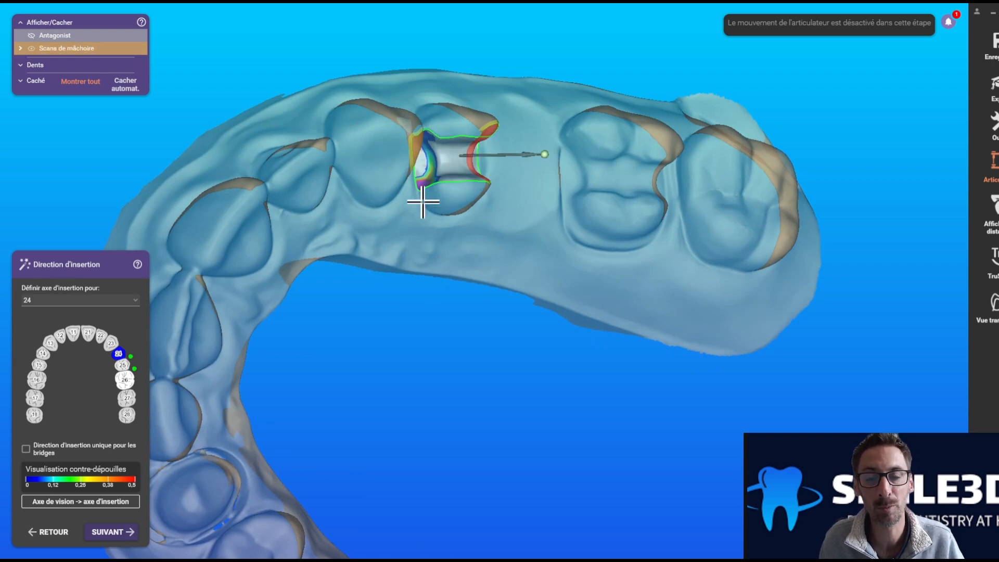
pyautogui.moveTo(412, 152); pyautogui.dragTo(452, 255, button='right')
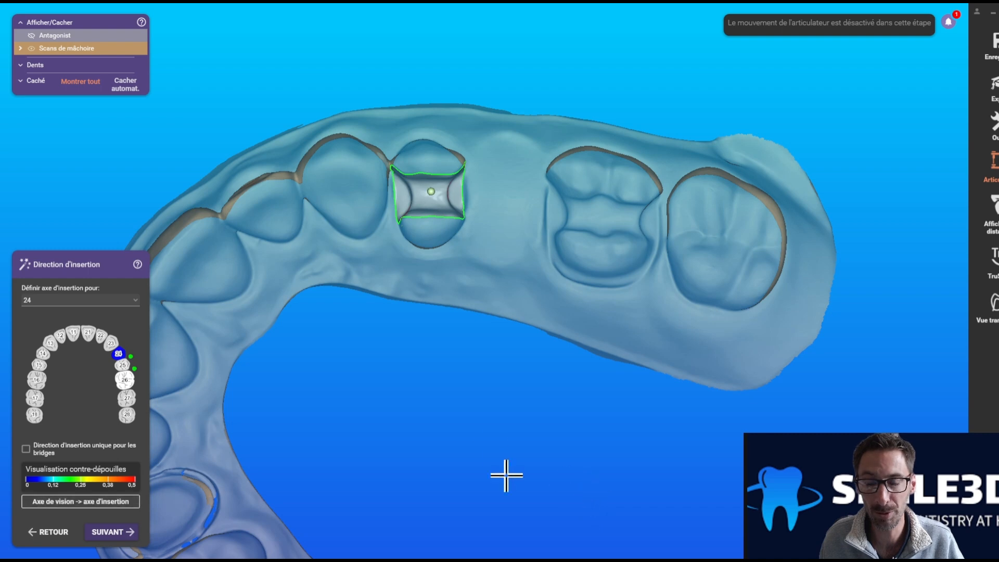
pyautogui.moveTo(441, 350); pyautogui.dragTo(397, 459, button='right')
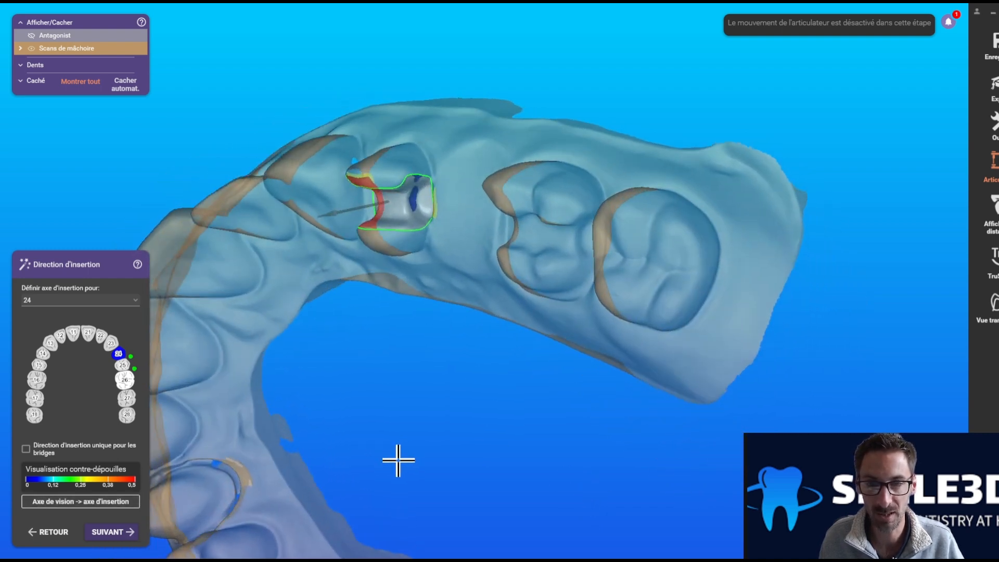
pyautogui.moveTo(383, 151); pyautogui.dragTo(421, 311, button='right')
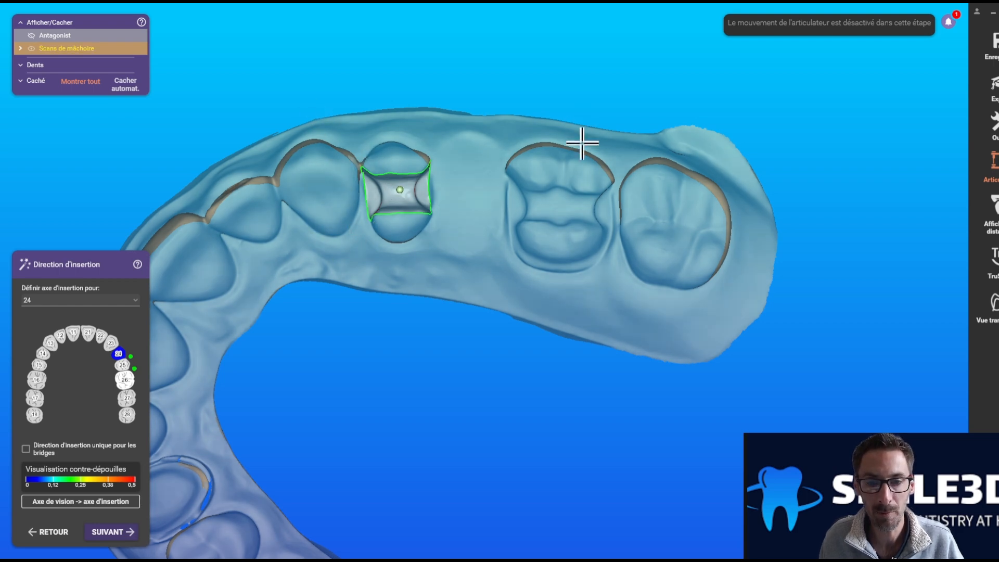
pyautogui.click(107, 532)
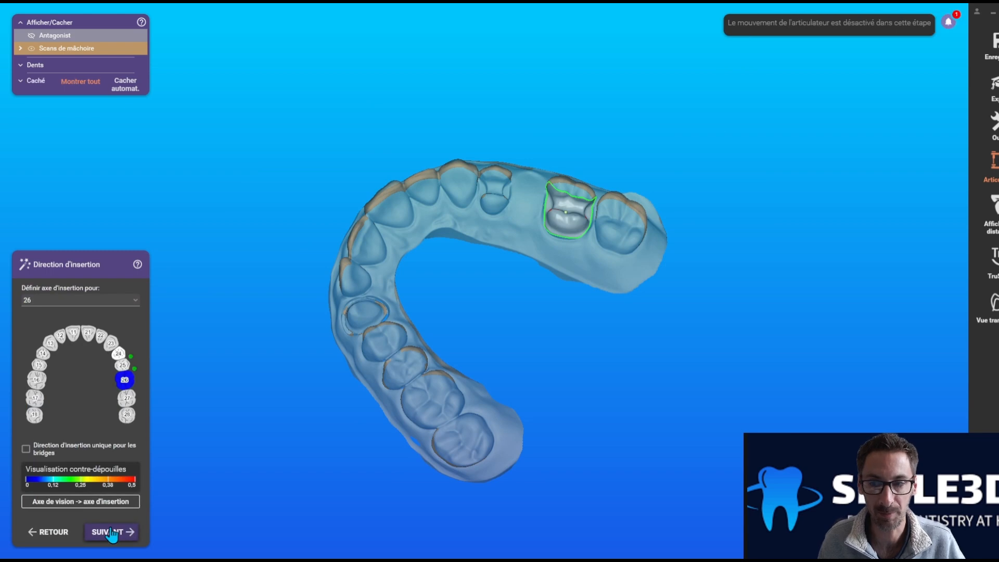
pyautogui.click(112, 532)
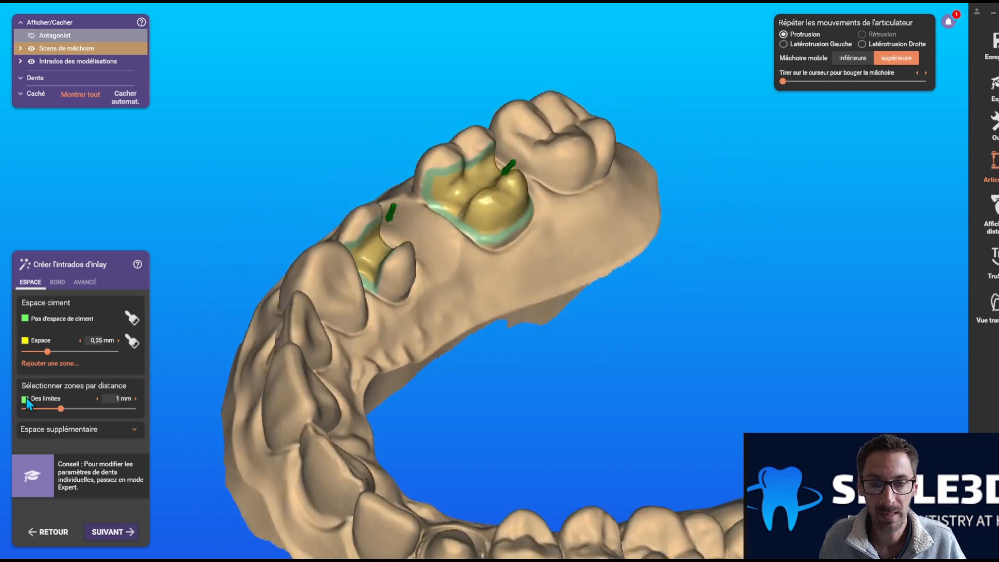
# Step: Paint a zone without cement gap over the tip of tooth 26's palatal cusp on the inlay intrados
pyautogui.moveTo(393, 221); pyautogui.dragTo(531, 292, button='right')
pyautogui.scroll(-3, 405, 283)
pyautogui.scroll(5, 506, 279)
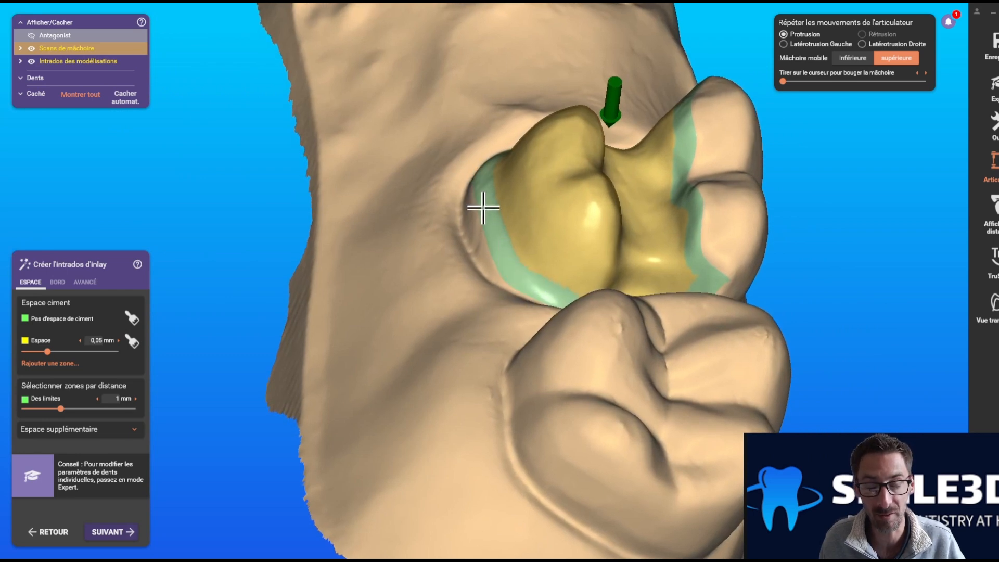
pyautogui.moveTo(510, 270); pyautogui.dragTo(508, 194, button='right')
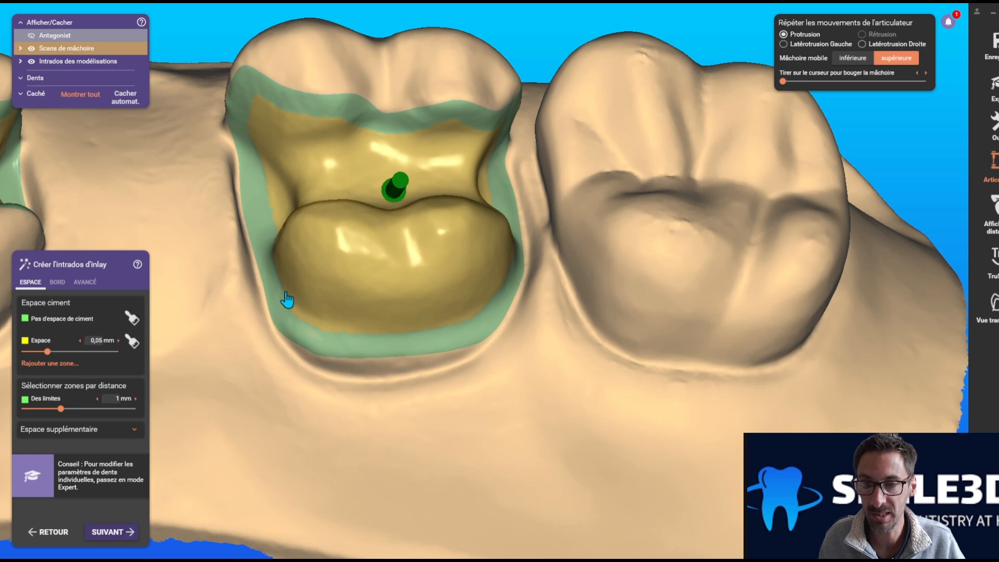
pyautogui.click(132, 317)
pyautogui.moveTo(323, 222)
pyautogui.mouseDown()
pyautogui.moveTo(481, 214)
pyautogui.moveTo(323, 240)
pyautogui.moveTo(305, 219)
pyautogui.moveTo(468, 217)
pyautogui.mouseUp()
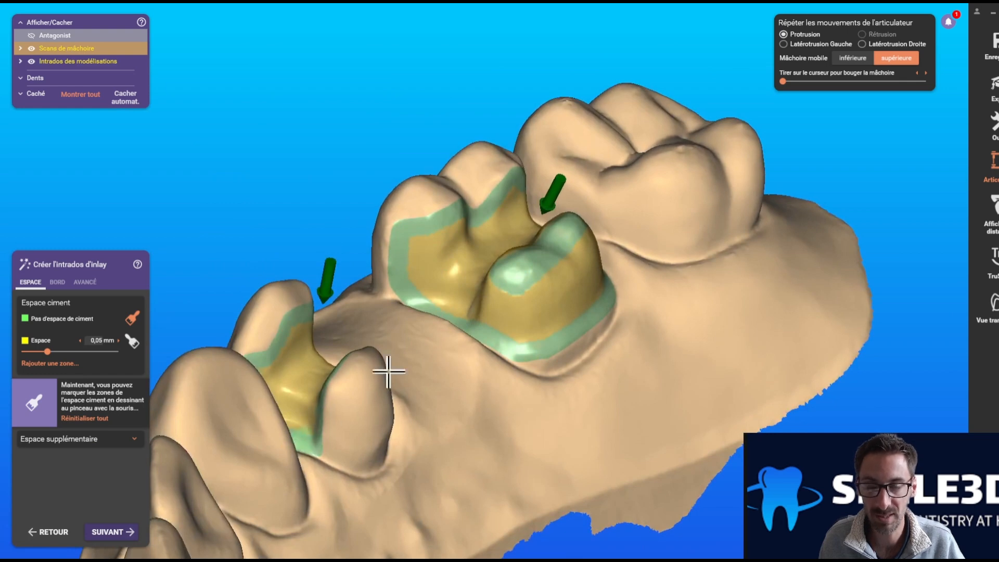
pyautogui.moveTo(434, 341); pyautogui.dragTo(457, 245, button='right')
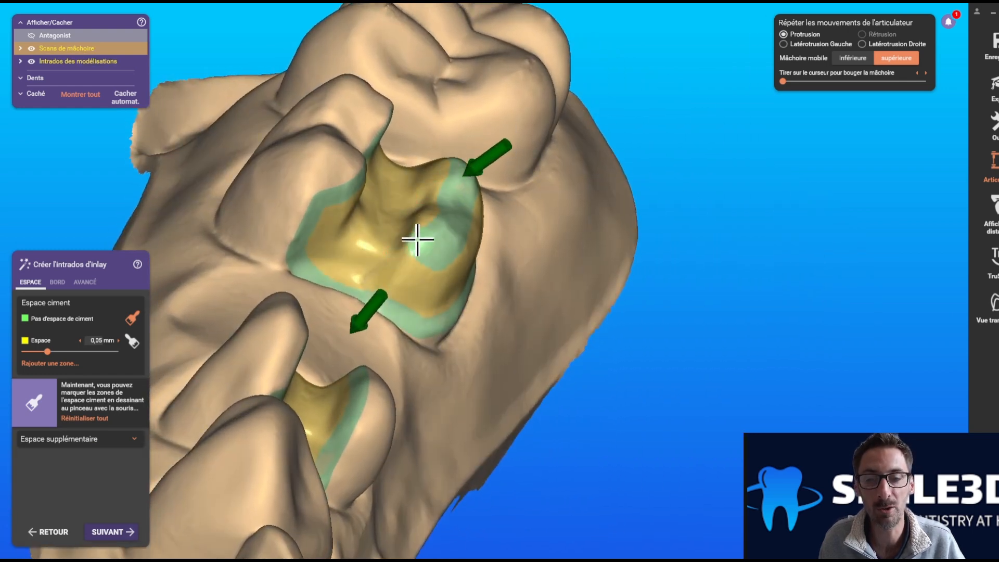
pyautogui.moveTo(331, 250); pyautogui.dragTo(85, 266, button='right')
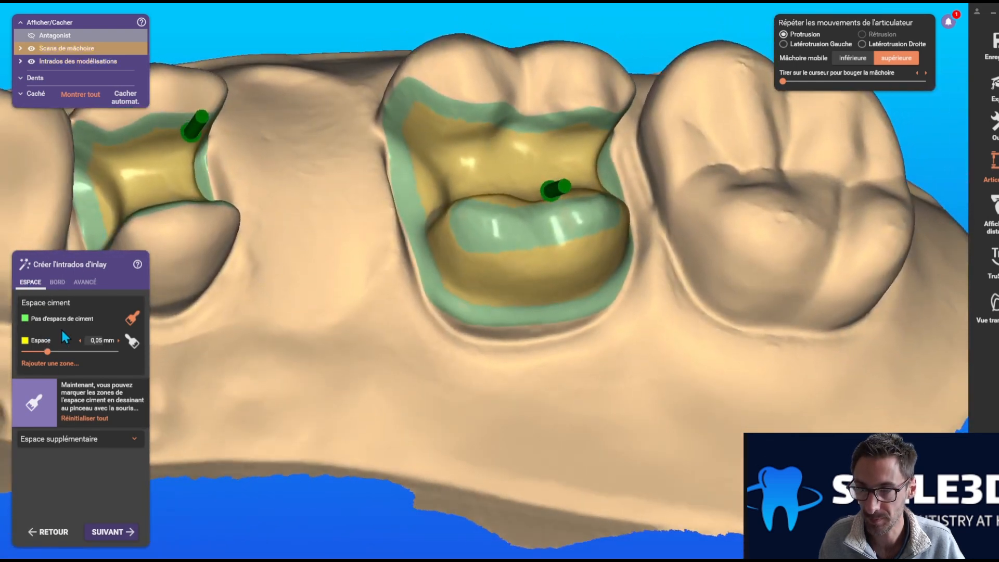
# Step: Review the inlay intrados cement gap and border parameters while inspecting the tooth 26 preparation from the distal side
pyautogui.click(58, 282)
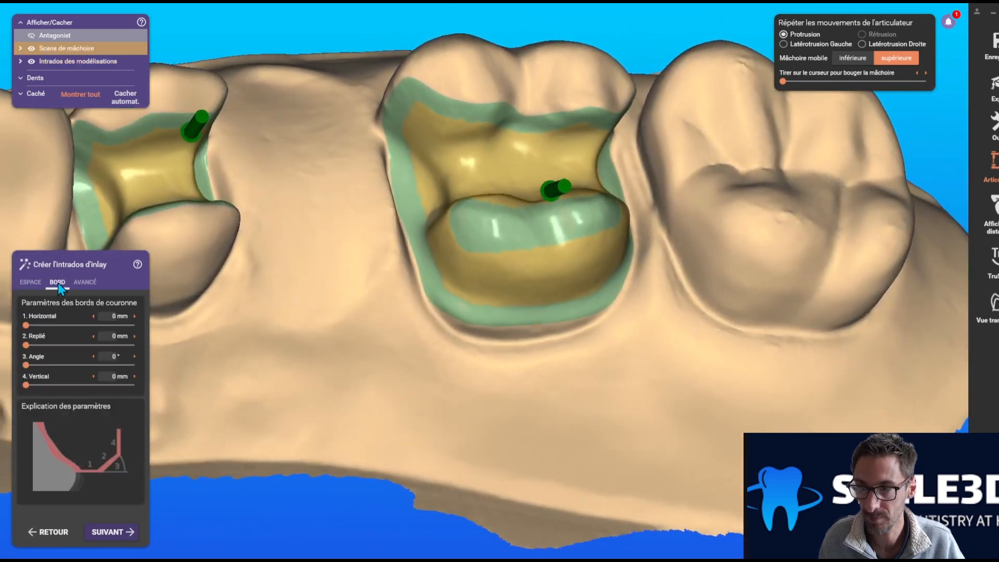
pyautogui.click(36, 282)
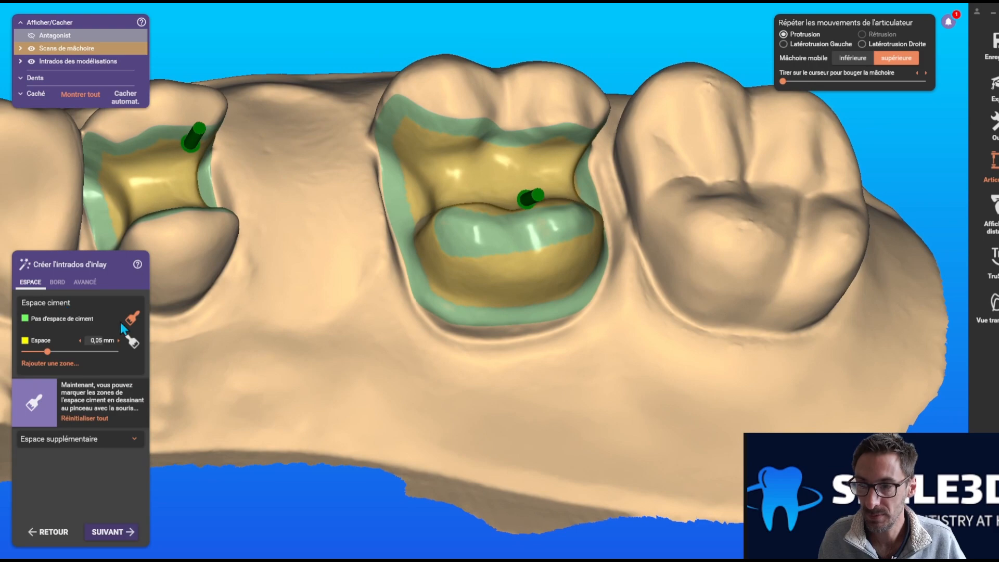
pyautogui.moveTo(201, 299); pyautogui.dragTo(286, 267, button='right')
pyautogui.click(61, 283)
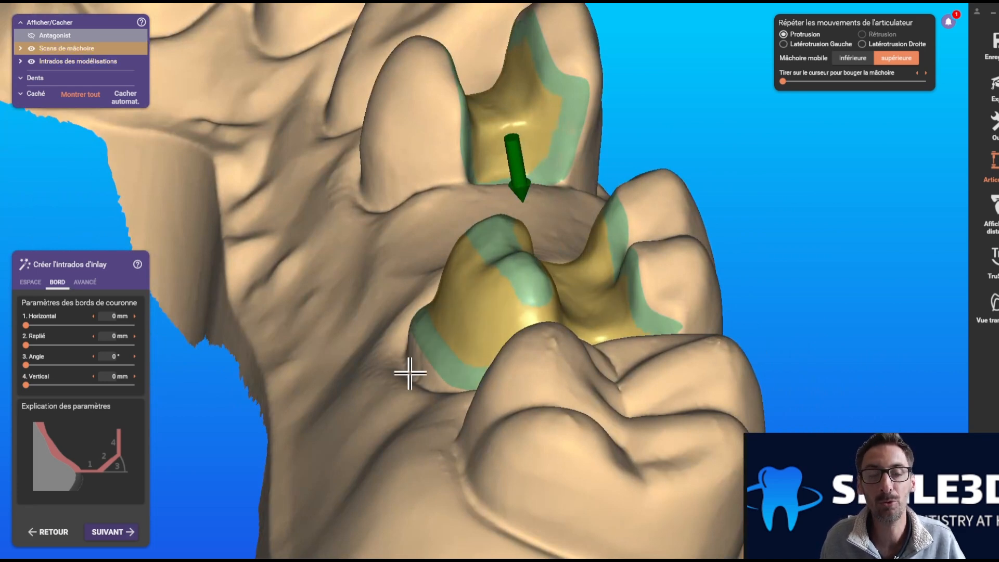
# Step: Hide the antagonist and examine the proposed crowns on teeth 24 to 26 from the occlusal side
pyautogui.moveTo(187, 347); pyautogui.dragTo(115, 323, button='right')
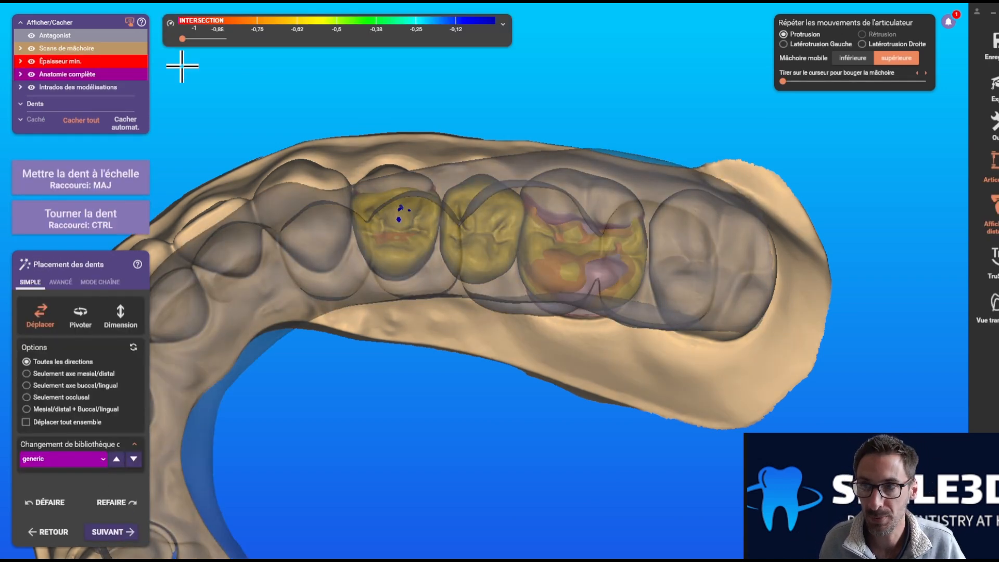
pyautogui.click(31, 35)
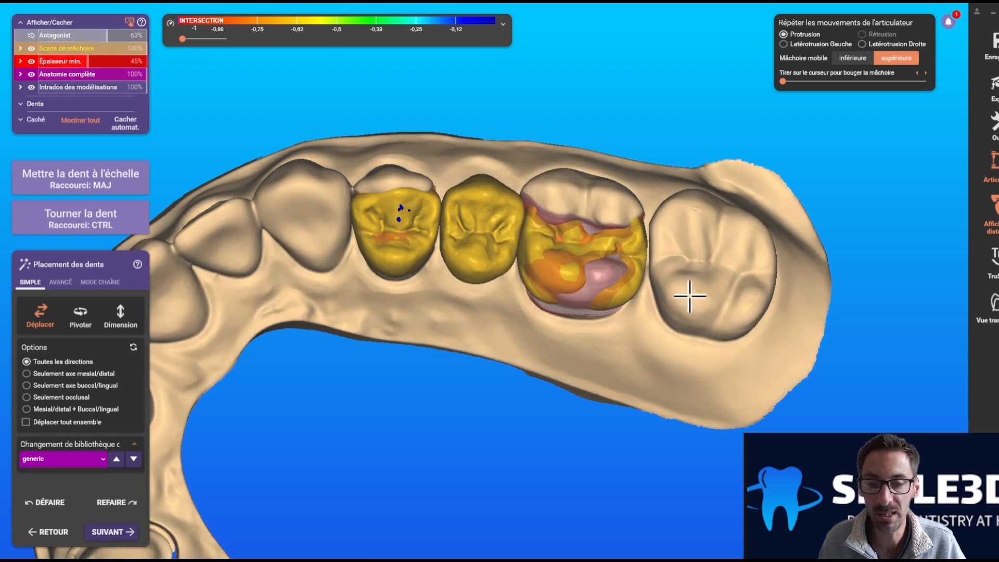
pyautogui.moveTo(453, 365); pyautogui.dragTo(592, 178, button='right')
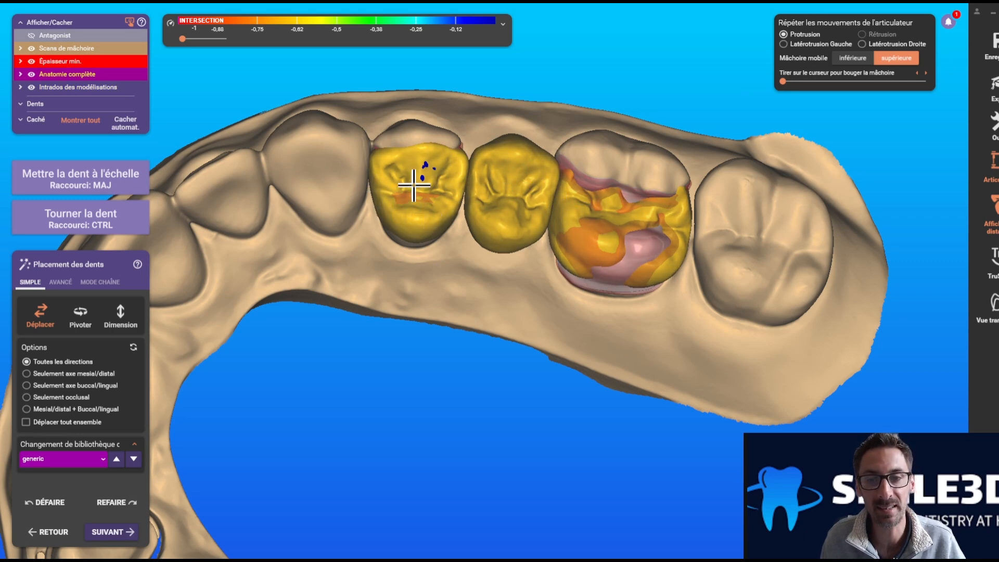
pyautogui.moveTo(440, 347); pyautogui.dragTo(443, 344, button='right')
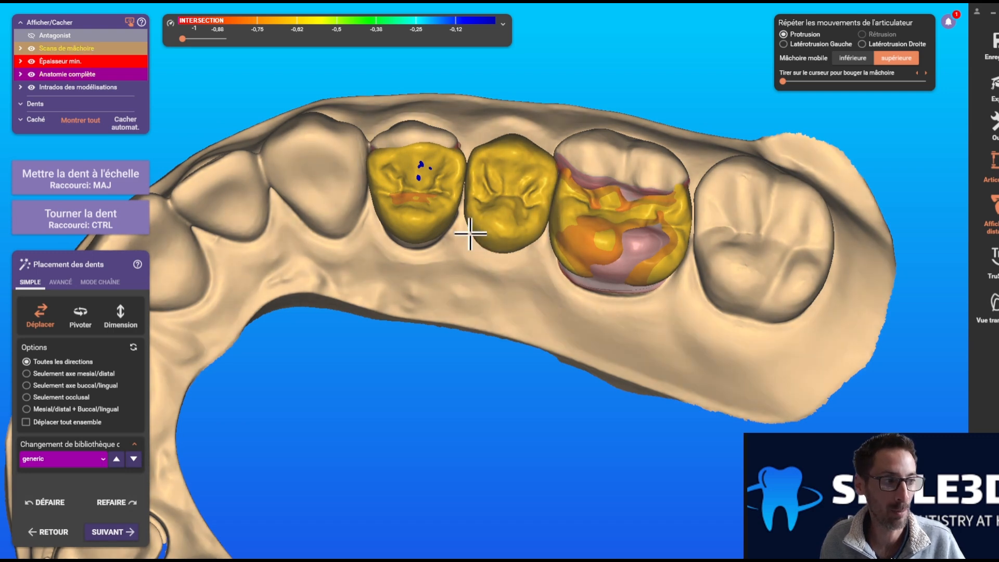
# Step: Switch the tooth library to ashortia and shift the tooth 24 crown slightly toward the buccal side
pyautogui.click(104, 460)
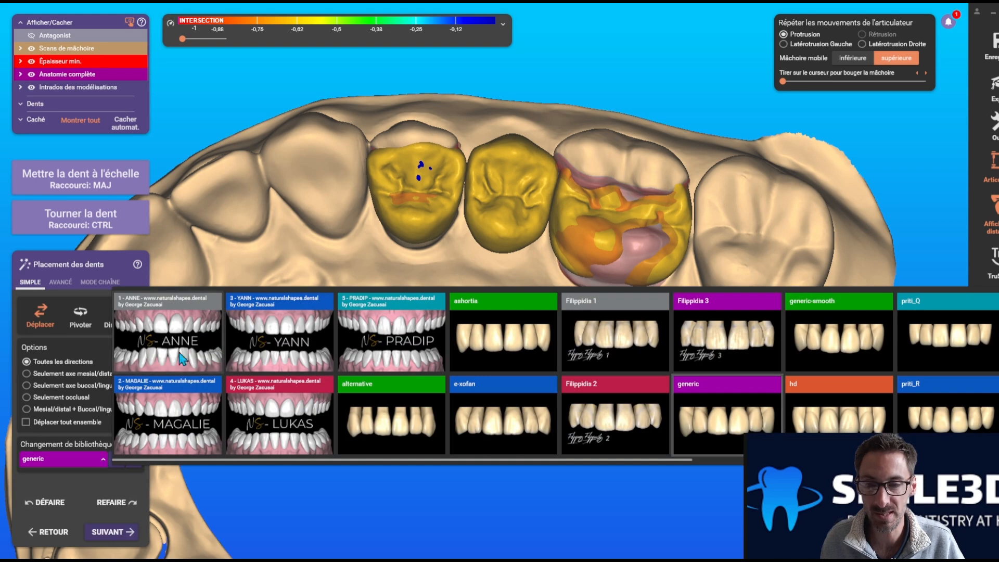
pyautogui.moveTo(594, 460); pyautogui.dragTo(694, 458)
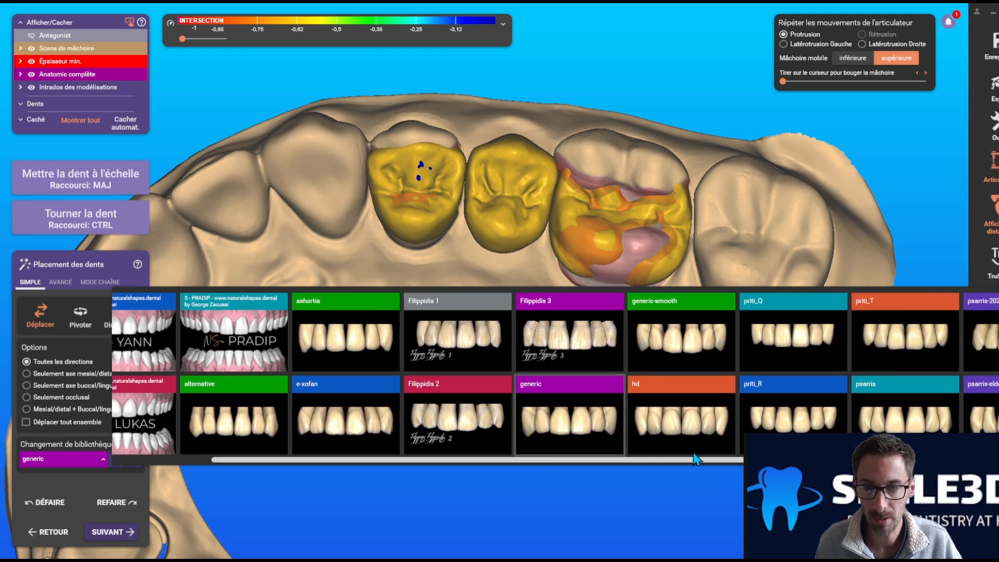
pyautogui.click(328, 348)
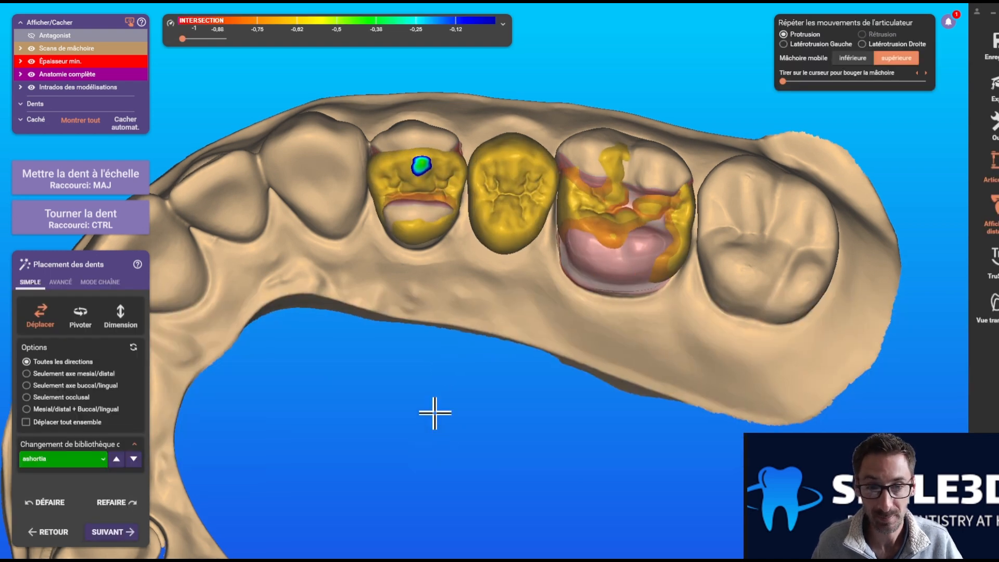
pyautogui.scroll(3, 533, 357)
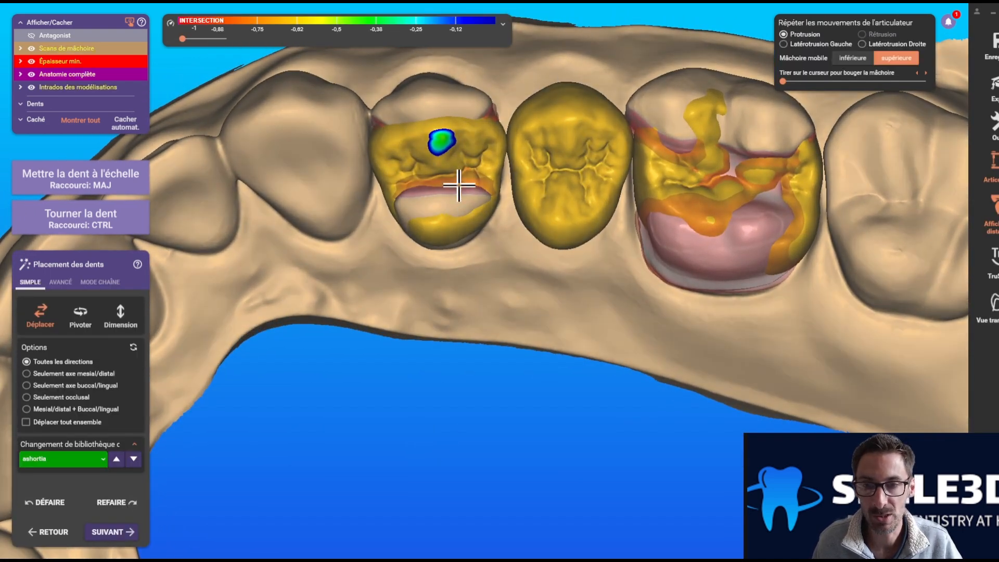
pyautogui.moveTo(459, 185); pyautogui.dragTo(456, 157)
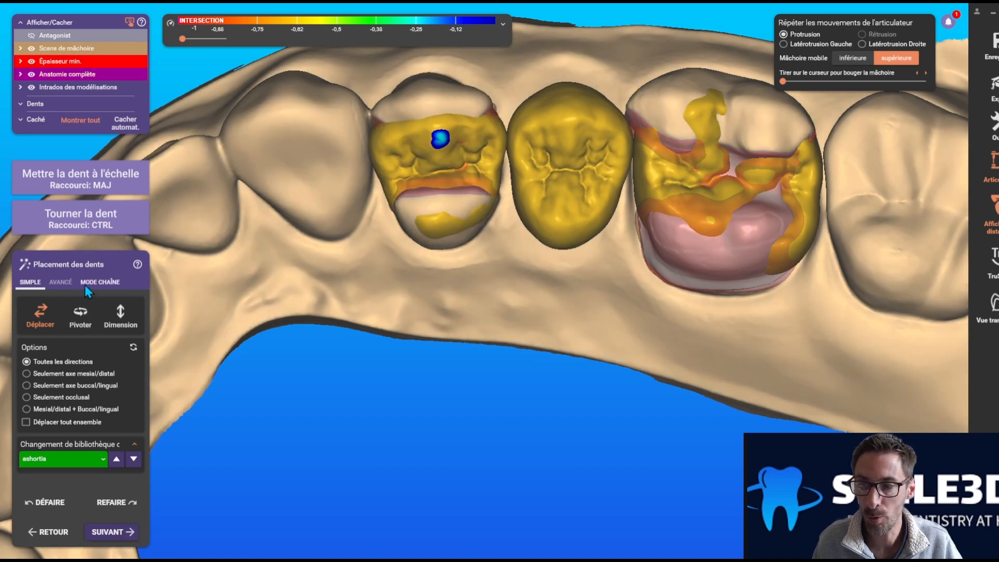
pyautogui.click(86, 282)
pyautogui.moveTo(279, 190); pyautogui.dragTo(350, 183)
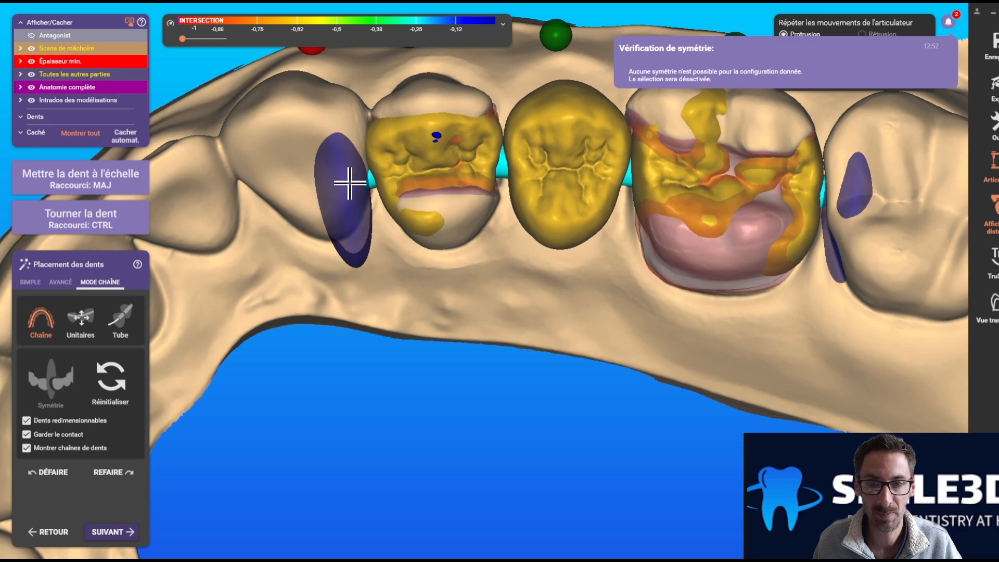
pyautogui.moveTo(720, 174); pyautogui.dragTo(785, 239, button='right')
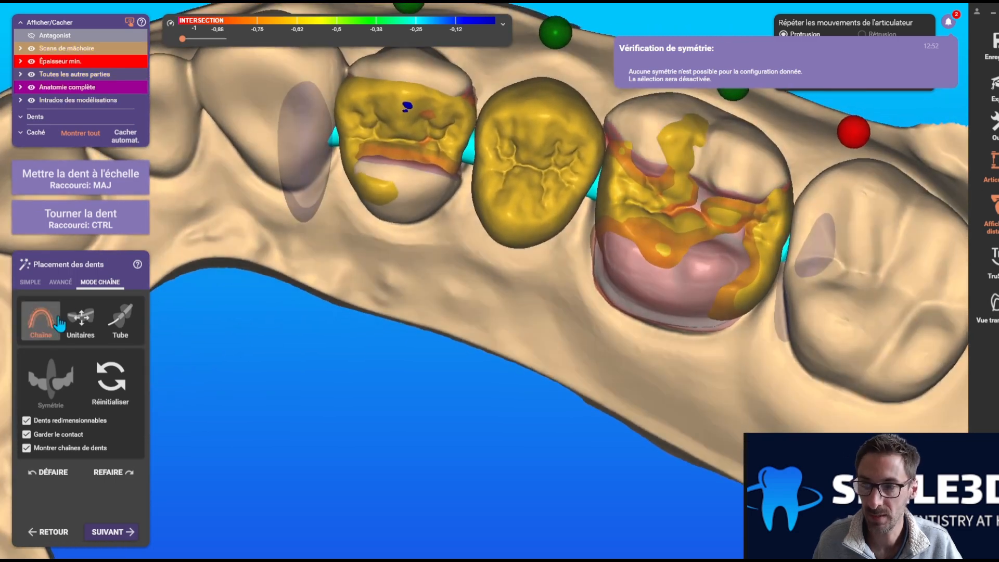
pyautogui.click(40, 284)
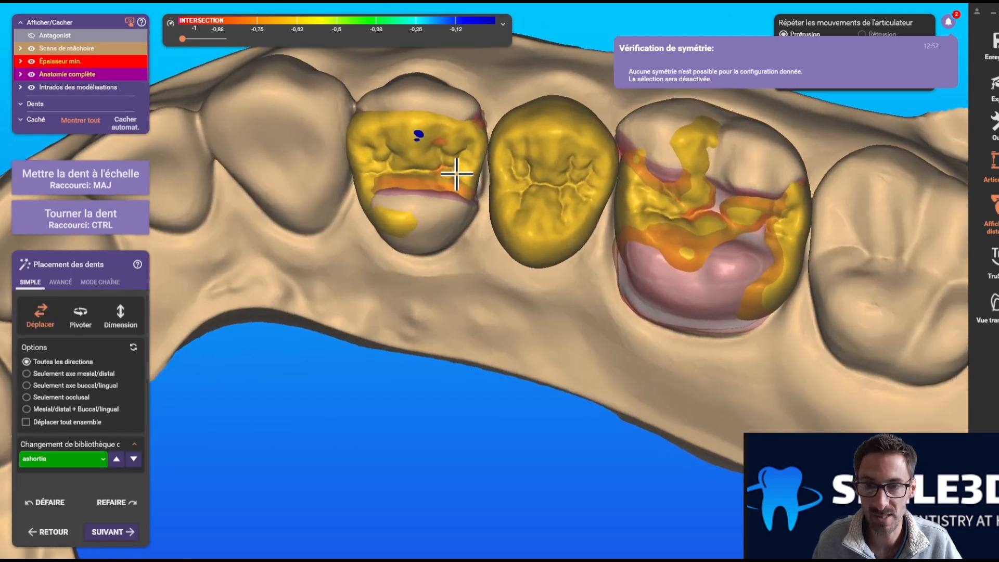
# Step: Move the tooth 24 crown occlusally while viewing it from the palatal side
pyautogui.moveTo(436, 164); pyautogui.dragTo(547, 204, button='right')
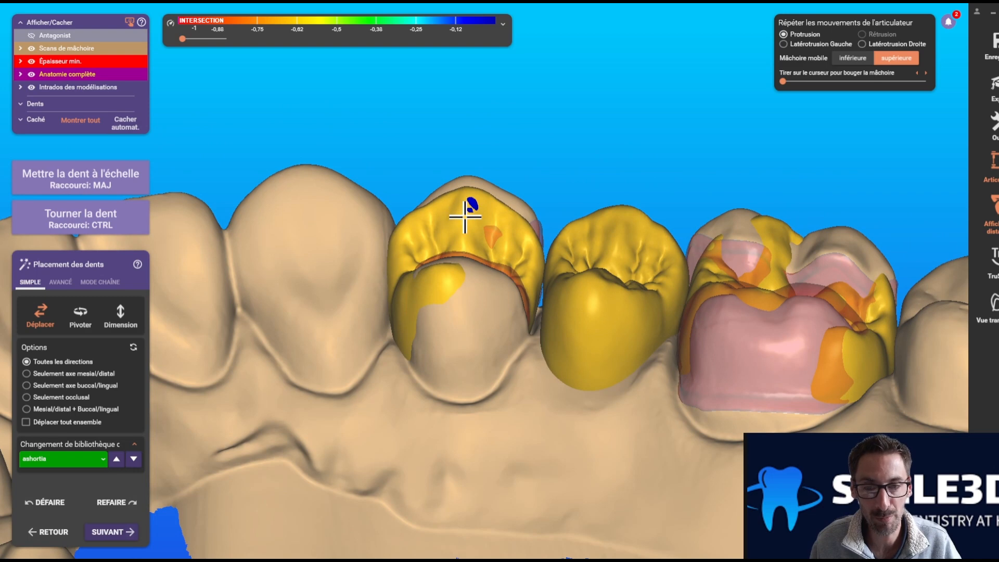
pyautogui.moveTo(464, 214); pyautogui.dragTo(468, 188)
pyautogui.moveTo(432, 373); pyautogui.dragTo(441, 404, button='right')
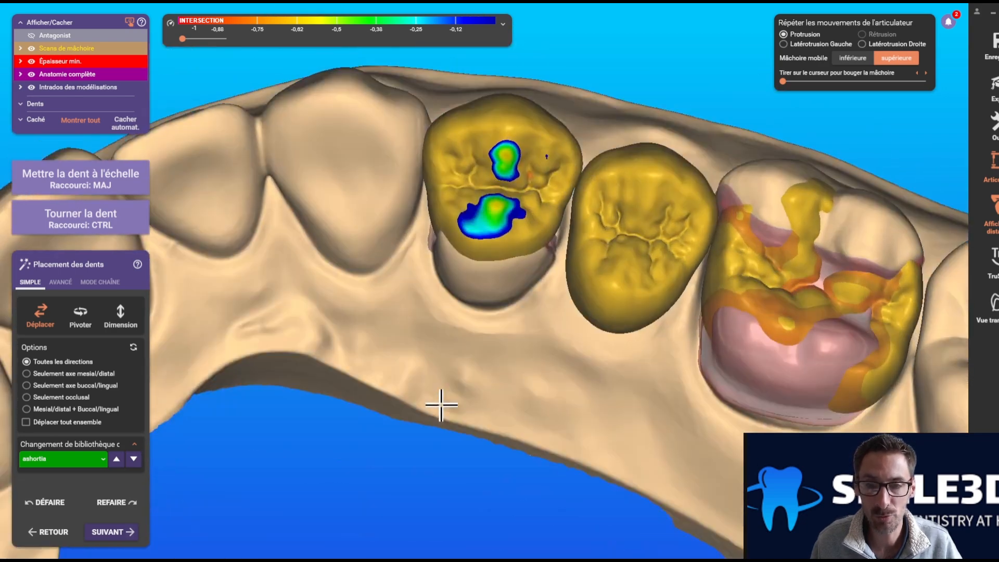
# Step: Scale the tooth 24 crown up, with the final enlargement restricted to the buccal/lingual axis
pyautogui.press('ctrl')
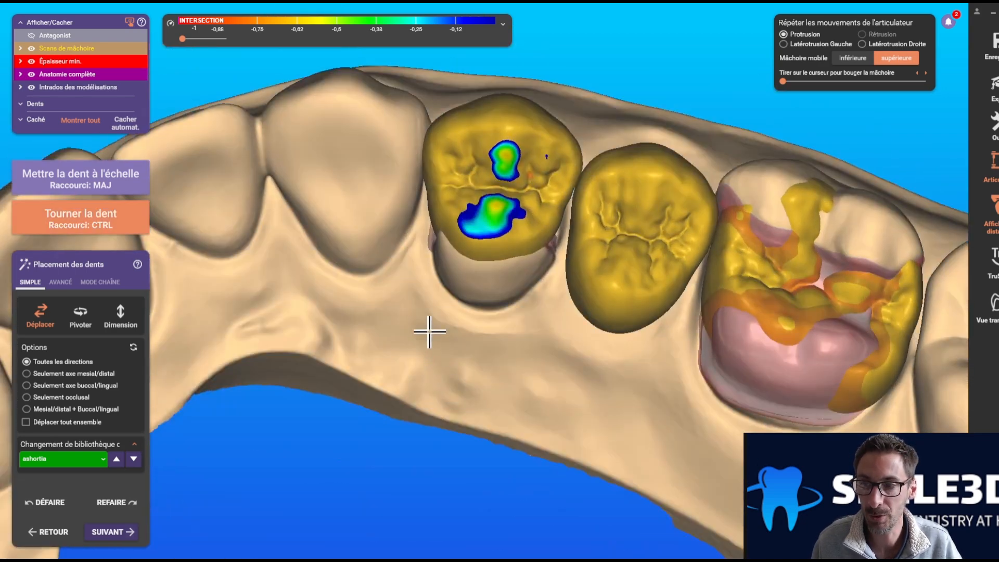
pyautogui.press('shift')
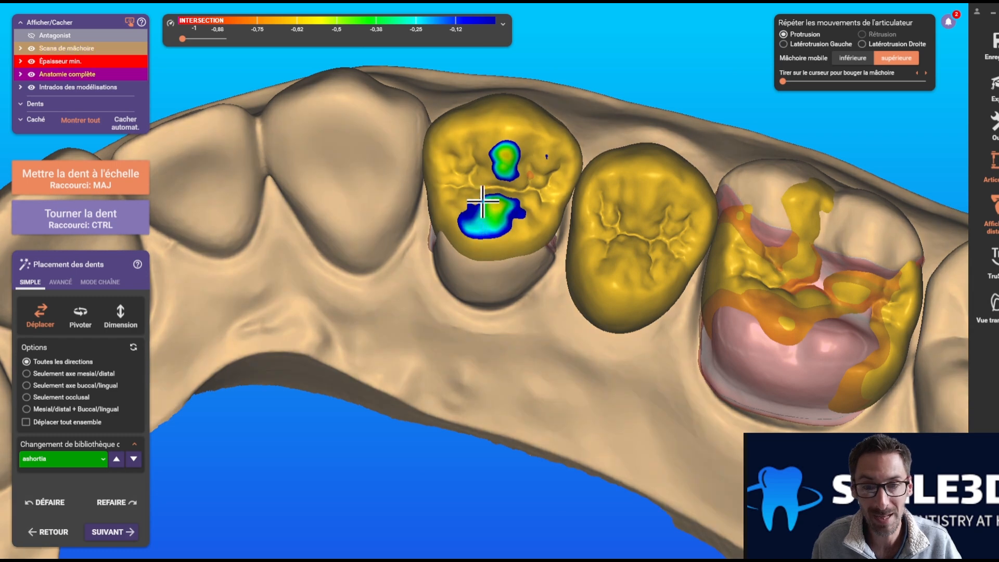
pyautogui.keyDown('shift'); pyautogui.moveTo(463, 167); pyautogui.dragTo(490, 174); pyautogui.keyUp('shift')
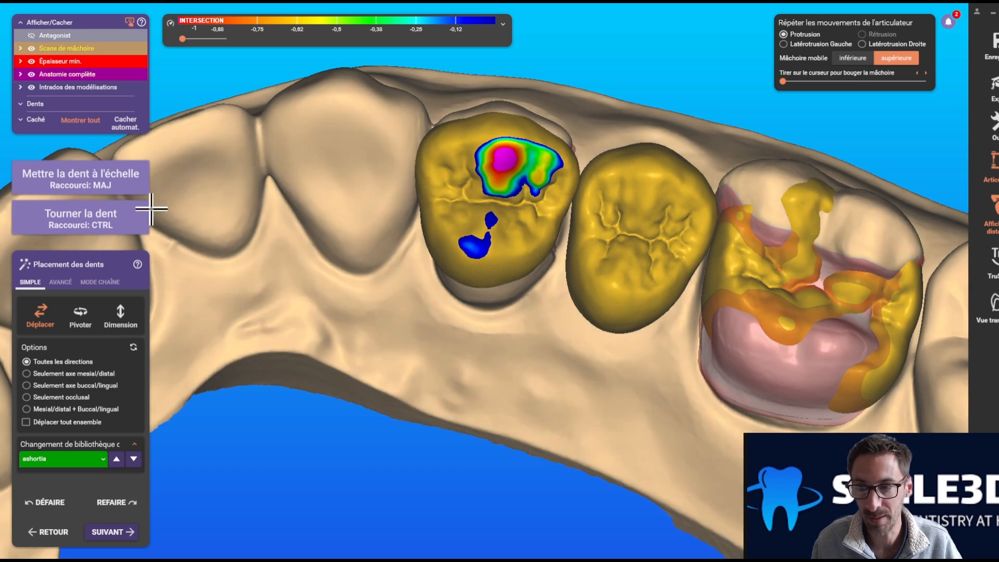
pyautogui.click(26, 385)
pyautogui.moveTo(488, 181)
pyautogui.keyDown('shift'); pyautogui.mouseDown()
pyautogui.moveTo(491, 164)
pyautogui.moveTo(483, 183)
pyautogui.moveTo(508, 161)
pyautogui.moveTo(493, 168)
pyautogui.mouseUp(); pyautogui.keyUp('shift')
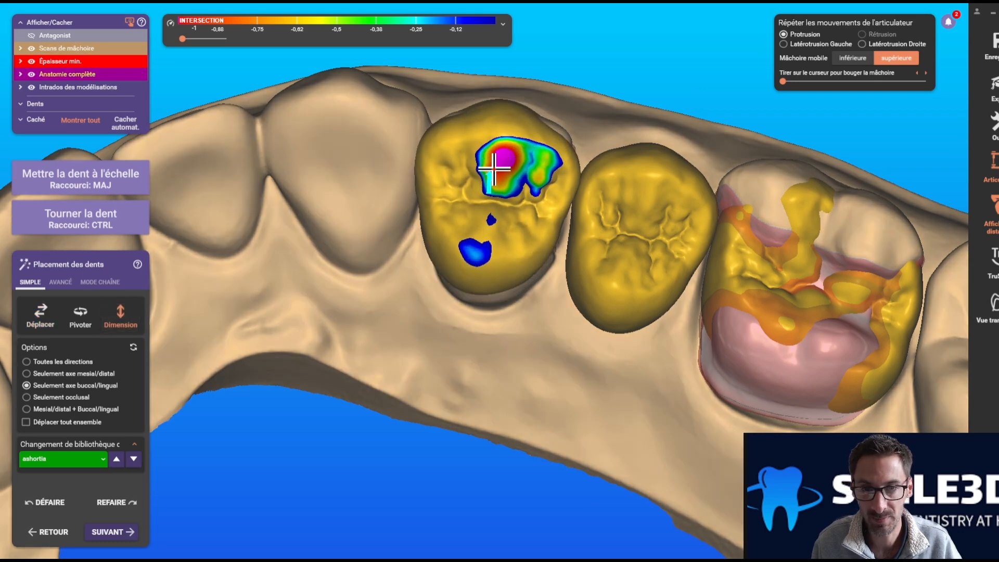
# Step: Reposition the tooth 24 crown over its preparation, adjusting it from several viewing directions
pyautogui.moveTo(493, 357); pyautogui.dragTo(491, 332, button='right')
pyautogui.moveTo(491, 333); pyautogui.dragTo(509, 209, button='middle')
pyautogui.moveTo(457, 307); pyautogui.dragTo(481, 308)
pyautogui.moveTo(481, 312); pyautogui.dragTo(473, 391, button='right')
pyautogui.moveTo(459, 318); pyautogui.dragTo(448, 448, button='middle')
pyautogui.moveTo(448, 447); pyautogui.dragTo(439, 380, button='right')
pyautogui.moveTo(482, 296); pyautogui.dragTo(478, 302)
pyautogui.moveTo(478, 302); pyautogui.dragTo(579, 276, button='right')
# Step: Move, scale and rotate the tooth 26 crown so that it covers the palatal cusps of the preparation
pyautogui.moveTo(616, 284); pyautogui.dragTo(672, 385)
pyautogui.moveTo(693, 387); pyautogui.dragTo(660, 407, button='right')
pyautogui.press('shift')
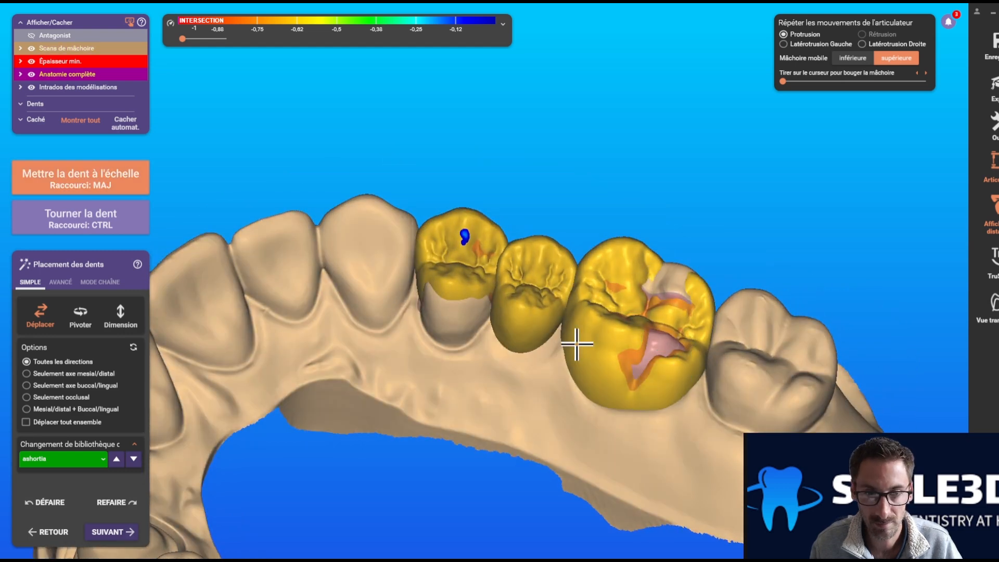
pyautogui.keyDown('ctrl'); pyautogui.moveTo(660, 376); pyautogui.dragTo(601, 275); pyautogui.keyUp('ctrl')
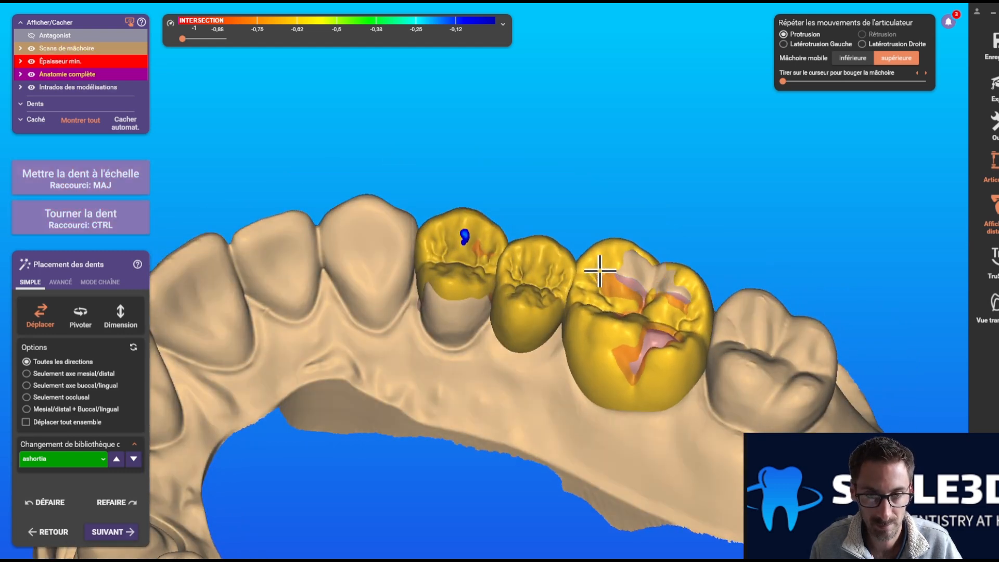
pyautogui.press('shift')
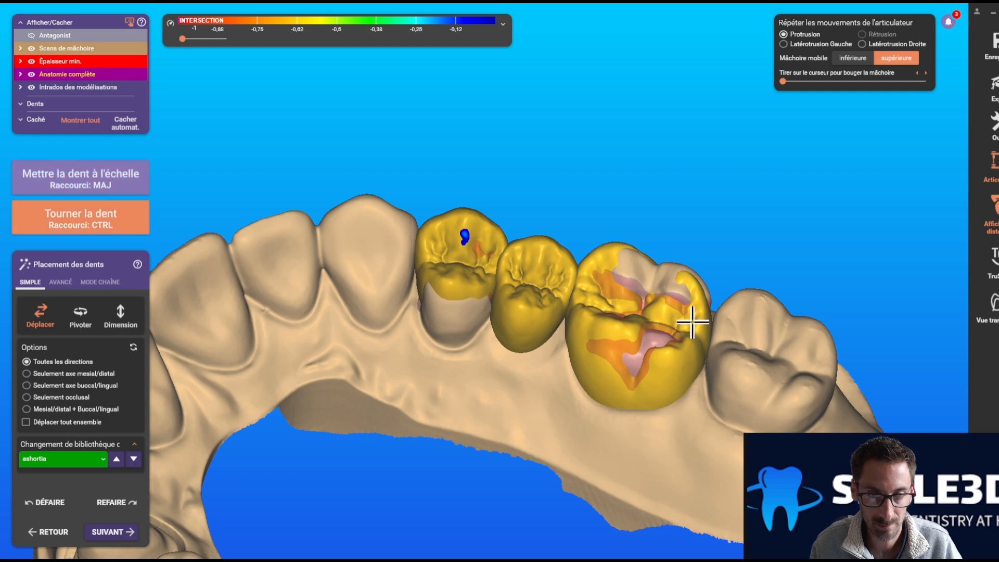
# Step: Fine-tune the position and tilt of the tooth 26 crown from several sides to align it with its neighbours
pyautogui.moveTo(640, 404); pyautogui.dragTo(705, 280, button='right')
pyautogui.moveTo(715, 287)
pyautogui.mouseDown()
pyautogui.moveTo(722, 276)
pyautogui.moveTo(731, 295)
pyautogui.mouseUp()
pyautogui.moveTo(732, 294); pyautogui.dragTo(537, 298, button='right')
pyautogui.keyDown('ctrl'); pyautogui.moveTo(537, 298); pyautogui.dragTo(551, 341); pyautogui.keyUp('ctrl')
pyautogui.moveTo(550, 341); pyautogui.dragTo(489, 301, button='right')
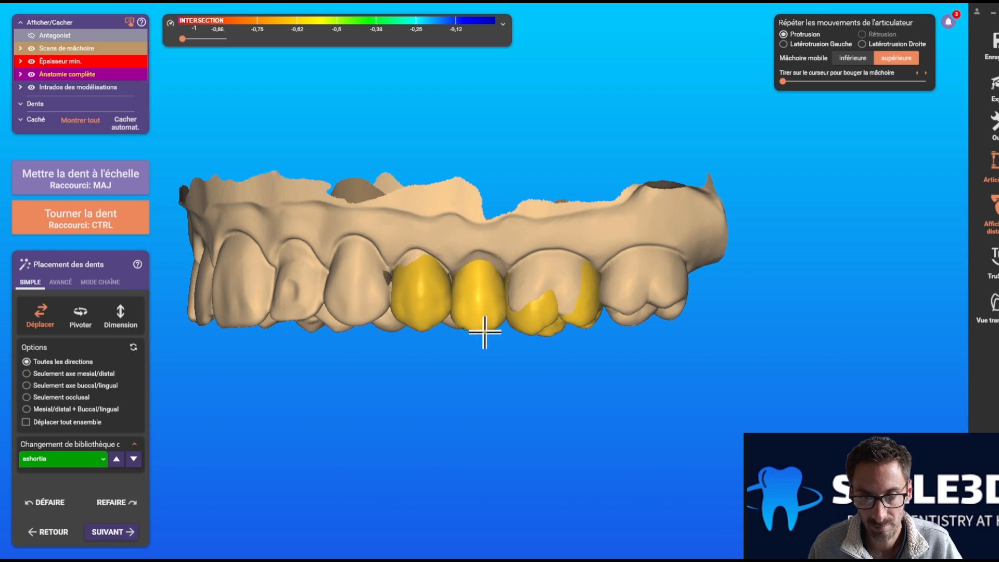
# Step: Adjust the height of tooth 25 in the occlusal direction only, restore all-direction movement and display the antagonist
pyautogui.click(120, 317)
pyautogui.moveTo(476, 312); pyautogui.dragTo(452, 196, button='right')
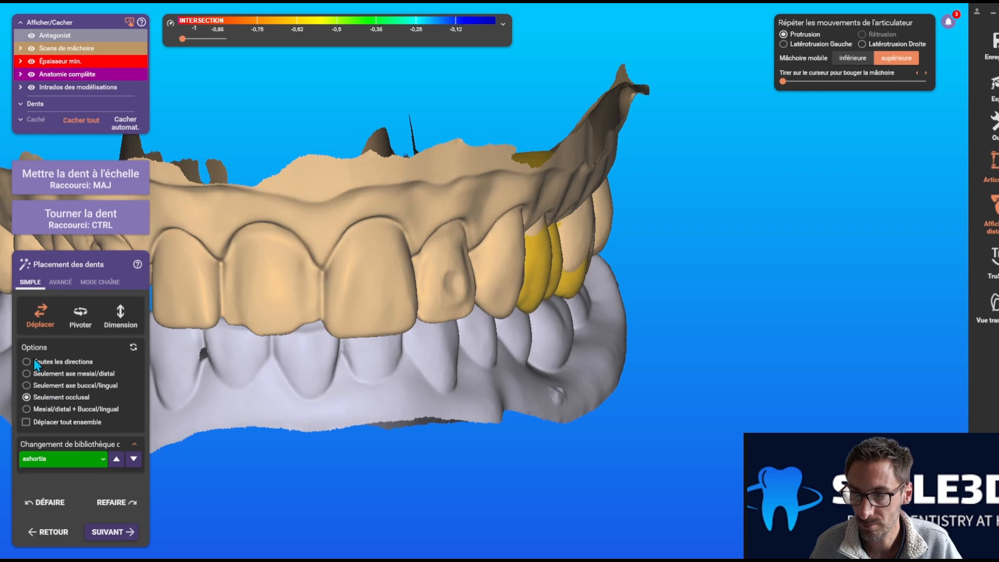
pyautogui.press('ctrl')
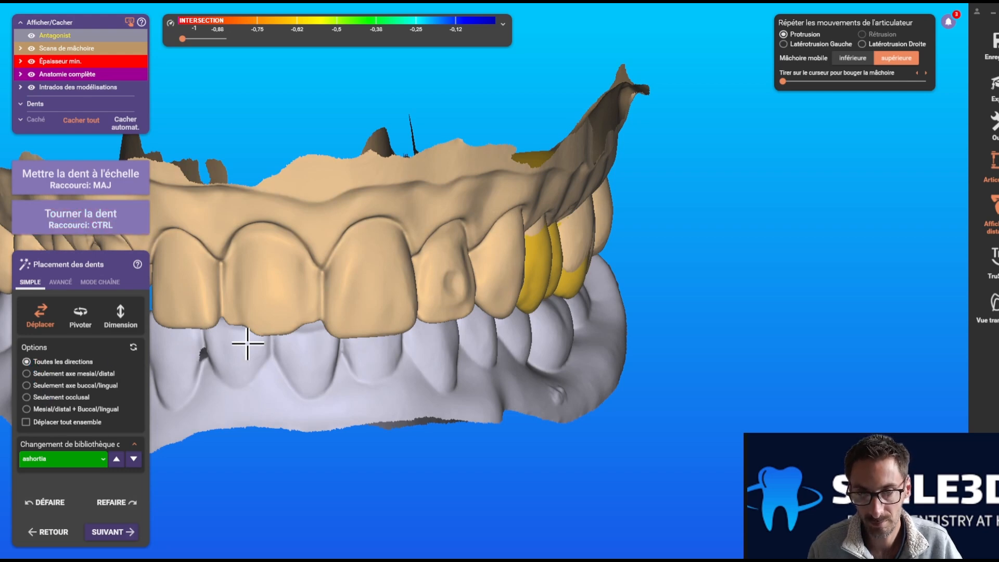
# Step: Check the occlusion of teeth 24 to 26 against the antagonist from the buccal and occlusal sides and hide the antagonist
pyautogui.moveTo(559, 253); pyautogui.dragTo(599, 277, button='right')
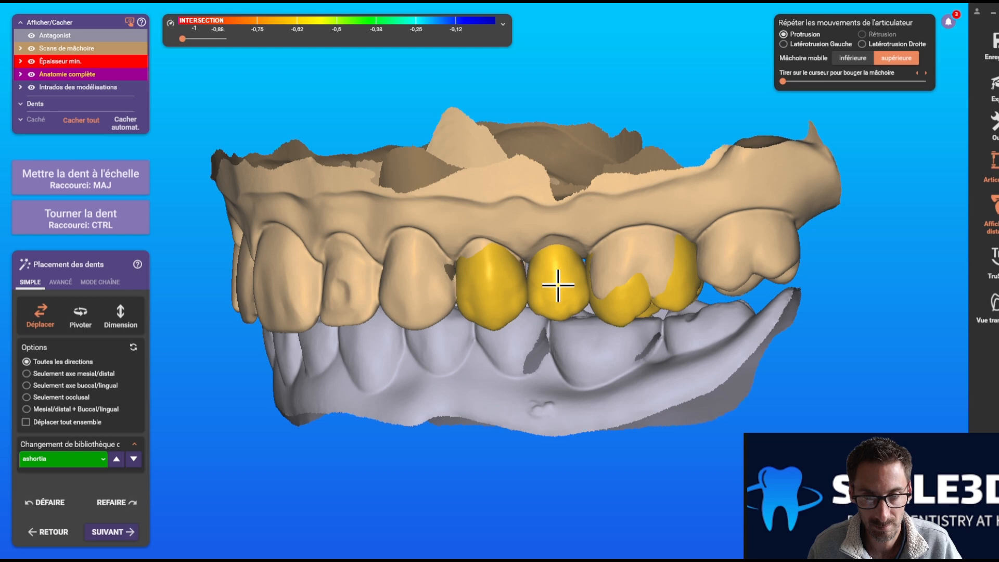
pyautogui.moveTo(772, 421); pyautogui.dragTo(771, 410, button='right')
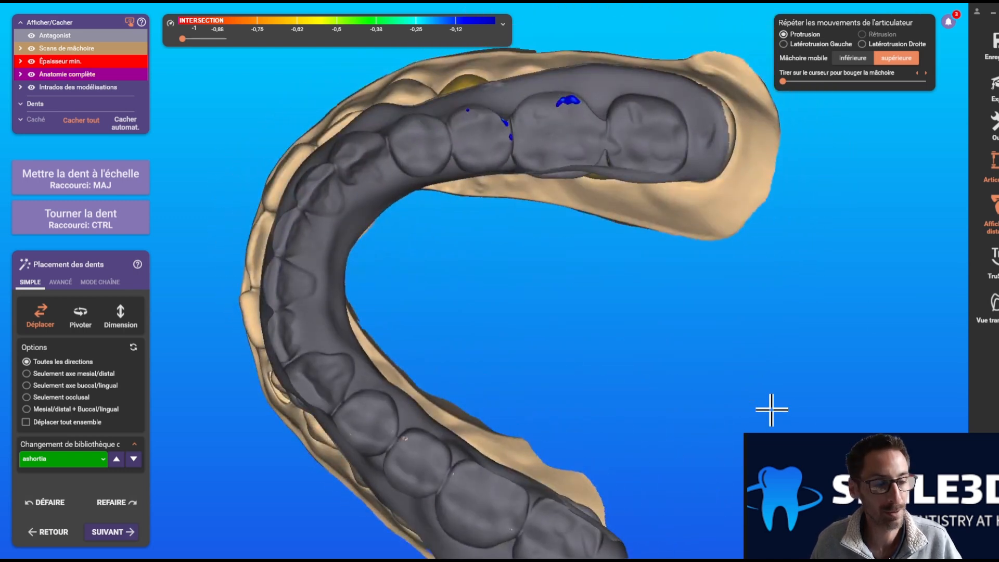
pyautogui.click(31, 36)
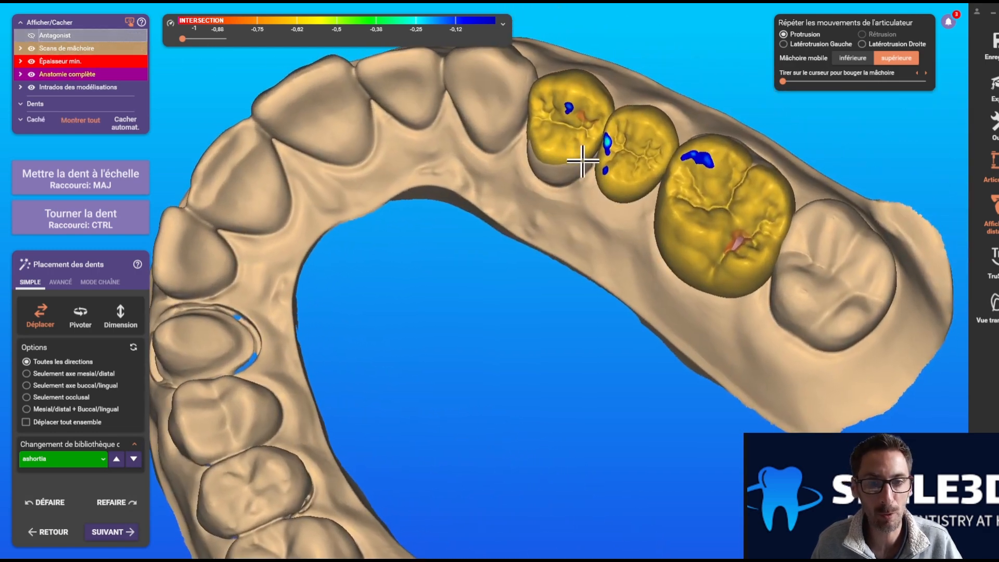
# Step: Fine-tune the crown position toward the buccal side from a mesial view and accept the tooth placement
pyautogui.moveTo(583, 161); pyautogui.dragTo(545, 111, button='right')
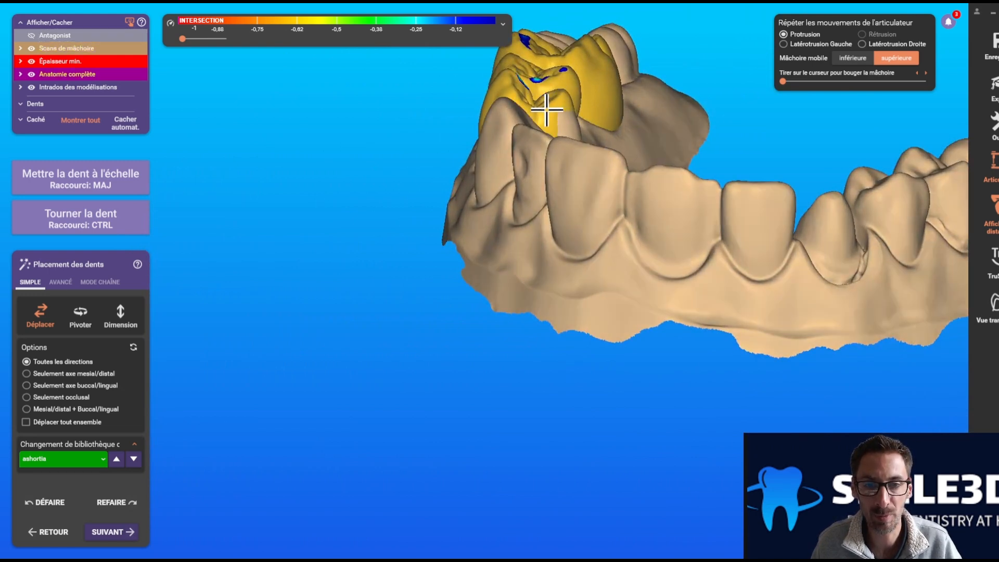
pyautogui.moveTo(545, 108); pyautogui.dragTo(552, 86, button='right')
pyautogui.moveTo(560, 70)
pyautogui.mouseDown()
pyautogui.moveTo(553, 53)
pyautogui.moveTo(545, 76)
pyautogui.moveTo(544, 54)
pyautogui.moveTo(545, 63)
pyautogui.mouseUp()
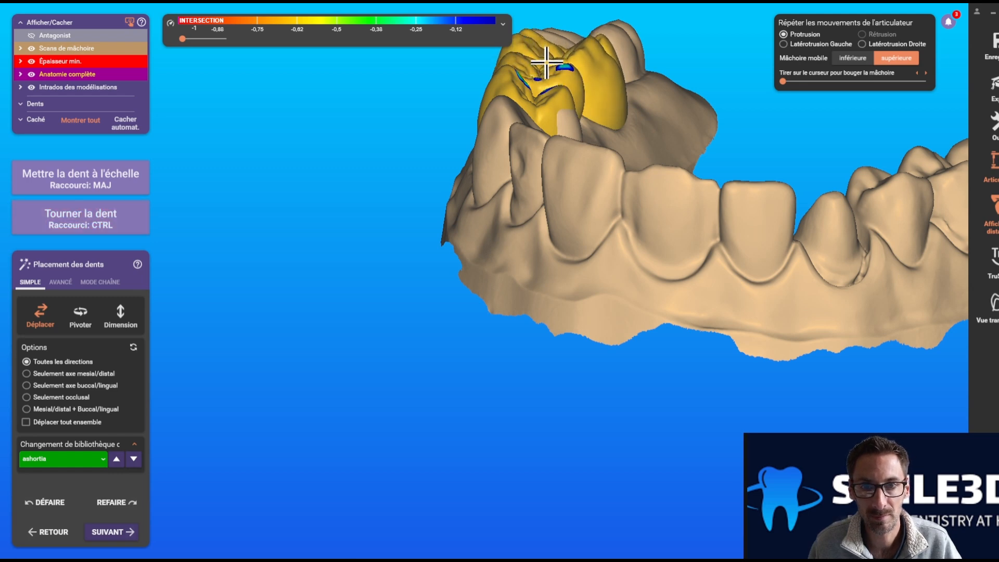
pyautogui.moveTo(546, 63); pyautogui.dragTo(328, 373, button='right')
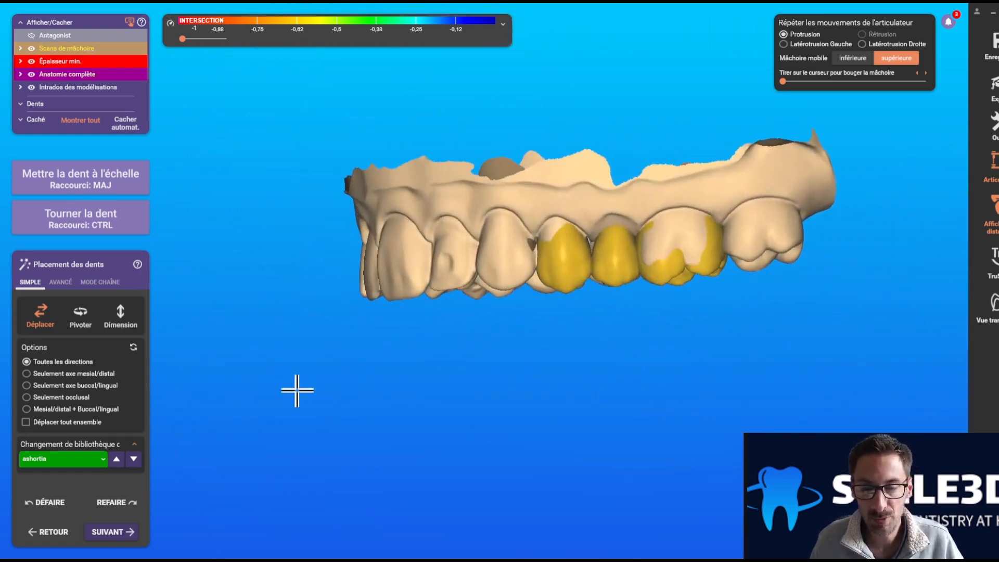
pyautogui.click(102, 531)
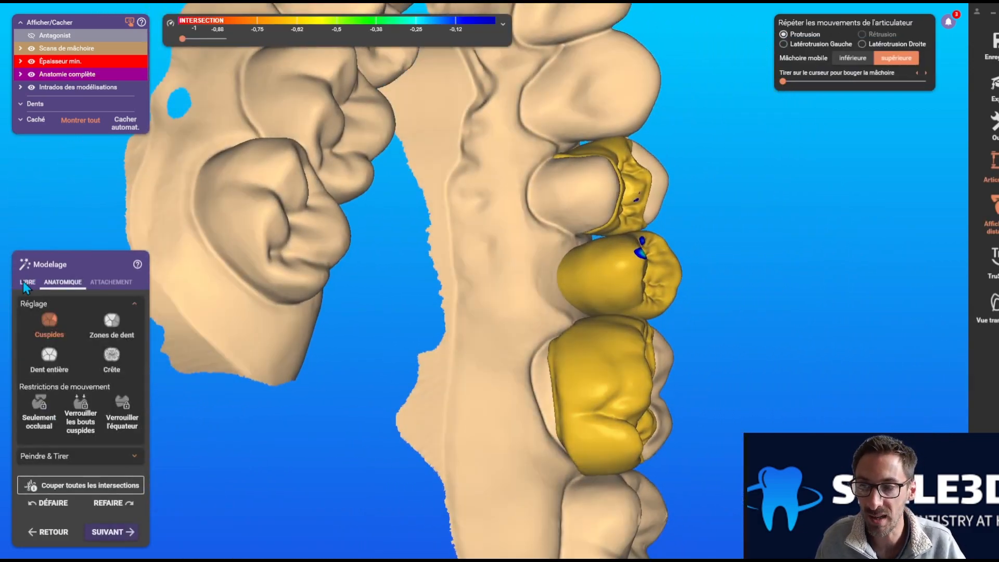
# Step: Adjust the palatal zones of the tooth 26 crown with the anatomical tooth-zone tool and return to cusp editing
pyautogui.click(26, 283)
pyautogui.moveTo(599, 370)
pyautogui.mouseDown(button='right')
pyautogui.moveTo(601, 384)
pyautogui.moveTo(593, 298)
pyautogui.moveTo(623, 255)
pyautogui.mouseUp(button='right')
pyautogui.scroll(2, 622, 255)
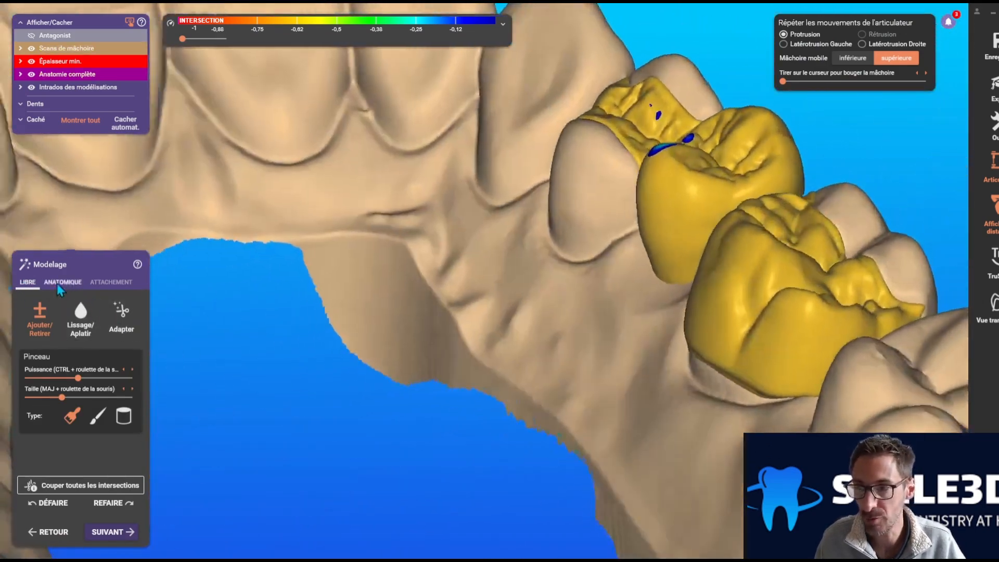
pyautogui.click(62, 282)
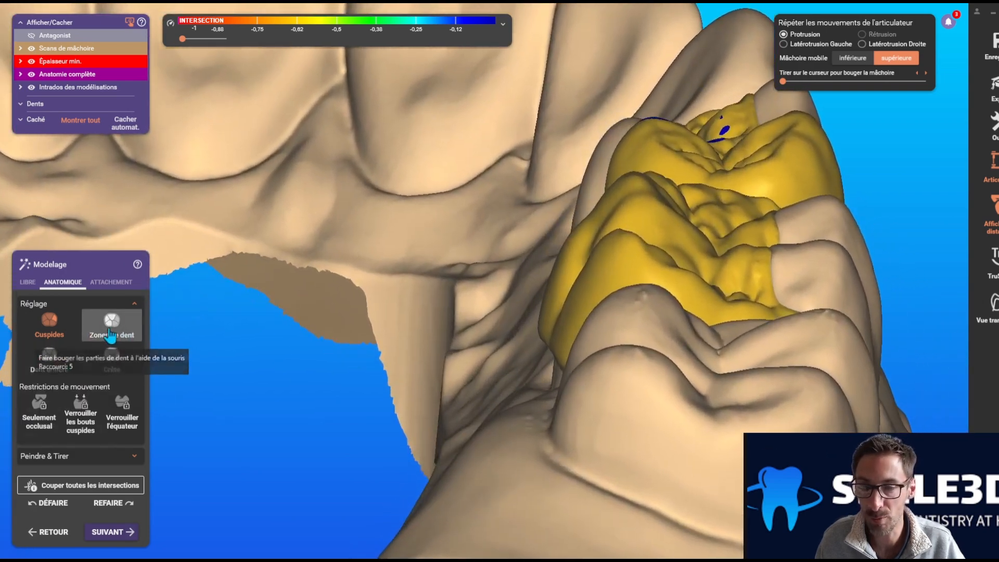
pyautogui.click(111, 322)
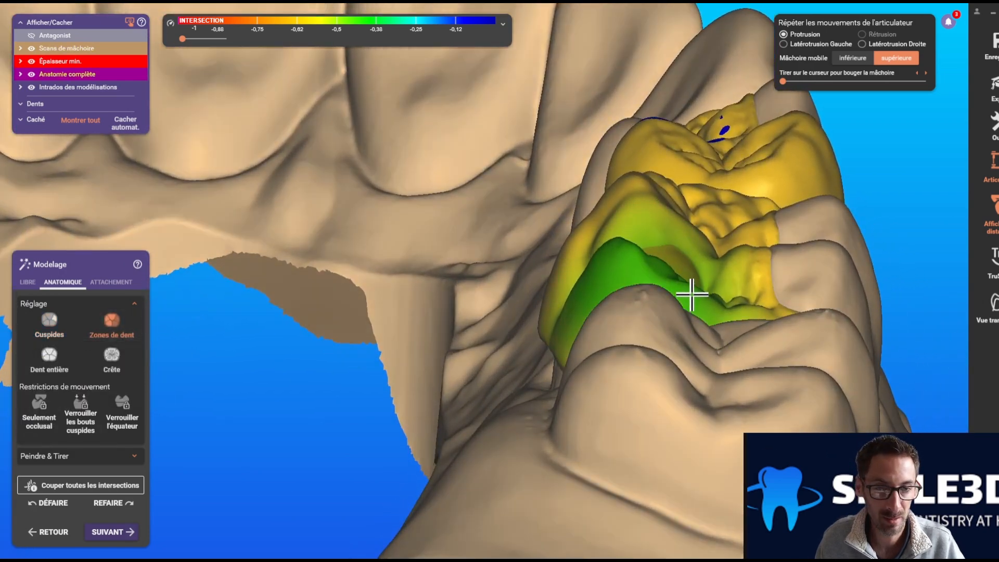
pyautogui.moveTo(657, 312); pyautogui.dragTo(616, 292, button='right')
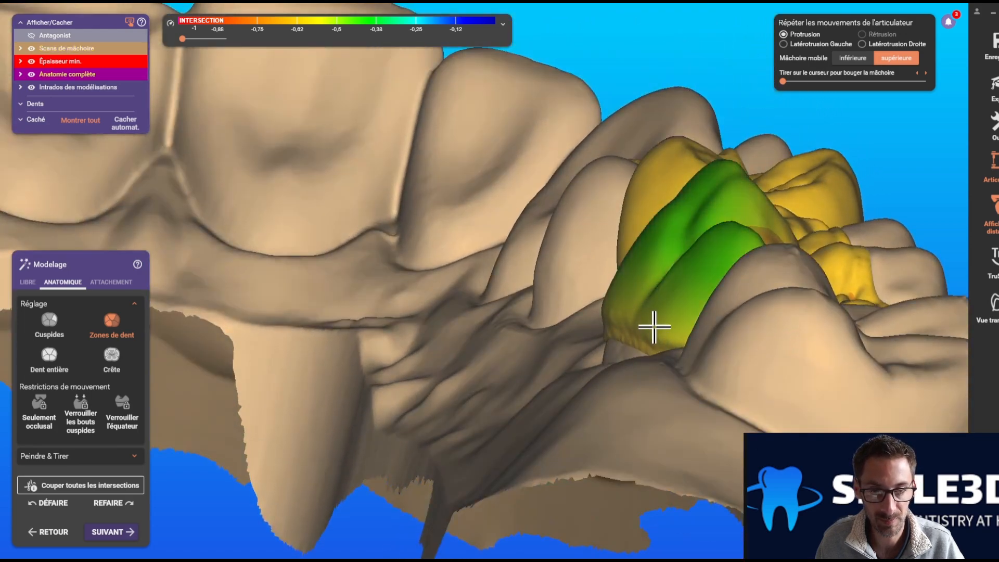
pyautogui.moveTo(657, 326); pyautogui.dragTo(79, 331, button='right')
pyautogui.click(50, 325)
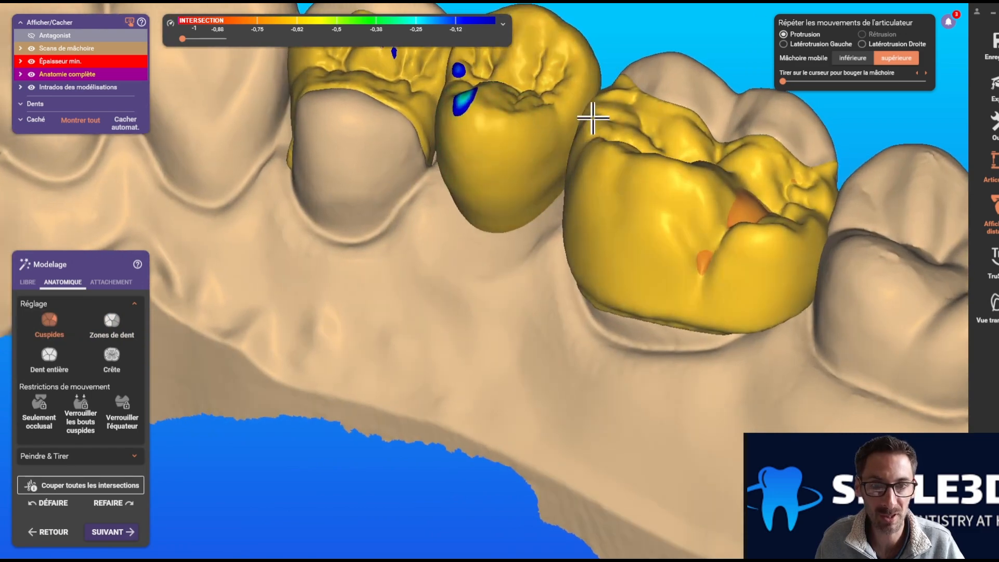
# Step: Sculpt the mesio-palatal surface of tooth 25 with the free-form Add/Remove brush and inspect the bridge from the palatal side
pyautogui.moveTo(468, 95); pyautogui.dragTo(29, 286, button='right')
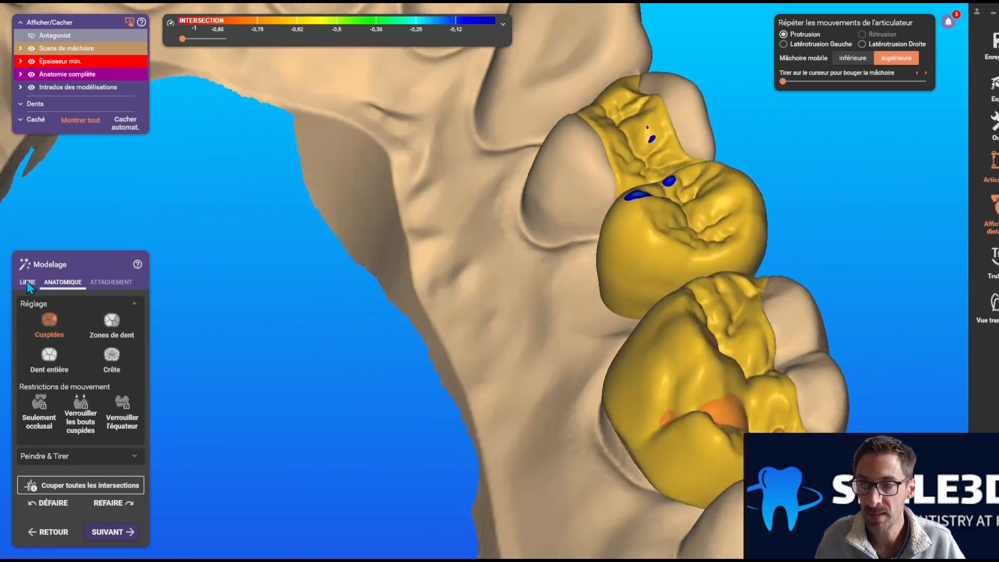
pyautogui.click(28, 282)
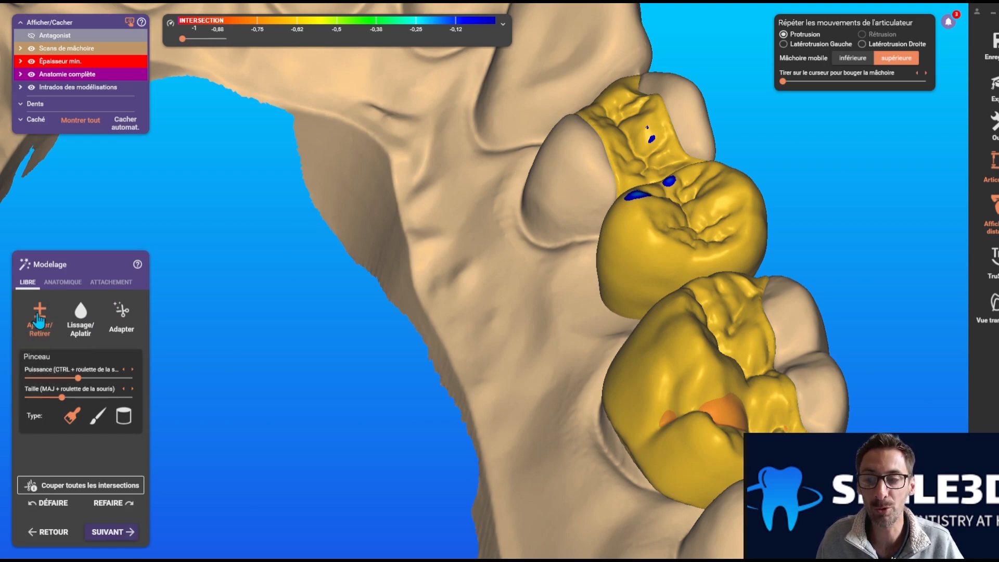
pyautogui.moveTo(338, 308)
pyautogui.mouseDown(button='right')
pyautogui.moveTo(457, 286)
pyautogui.moveTo(398, 294)
pyautogui.mouseUp(button='right')
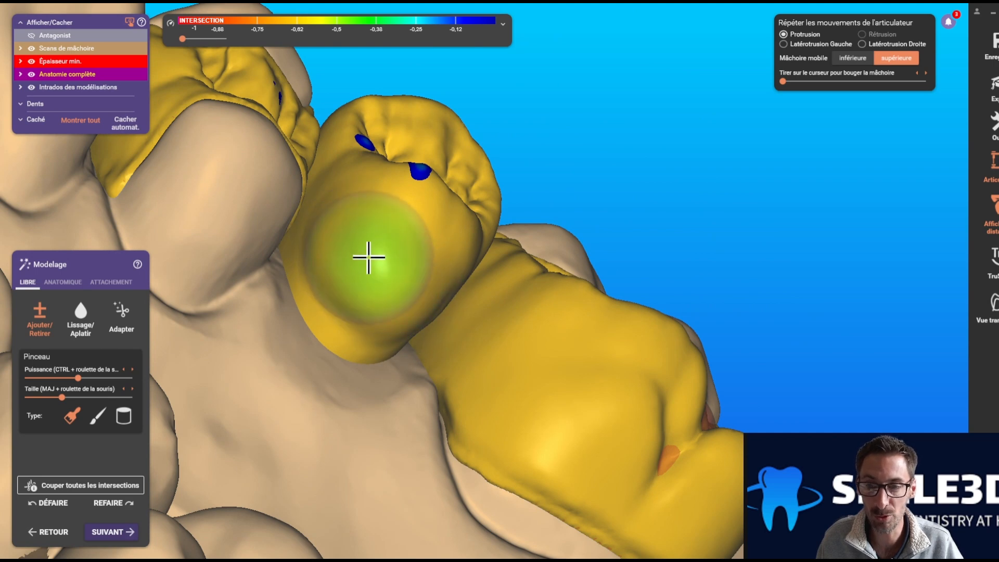
pyautogui.moveTo(342, 238)
pyautogui.mouseDown(button='right')
pyautogui.moveTo(430, 426)
pyautogui.moveTo(563, 315)
pyautogui.mouseUp(button='right')
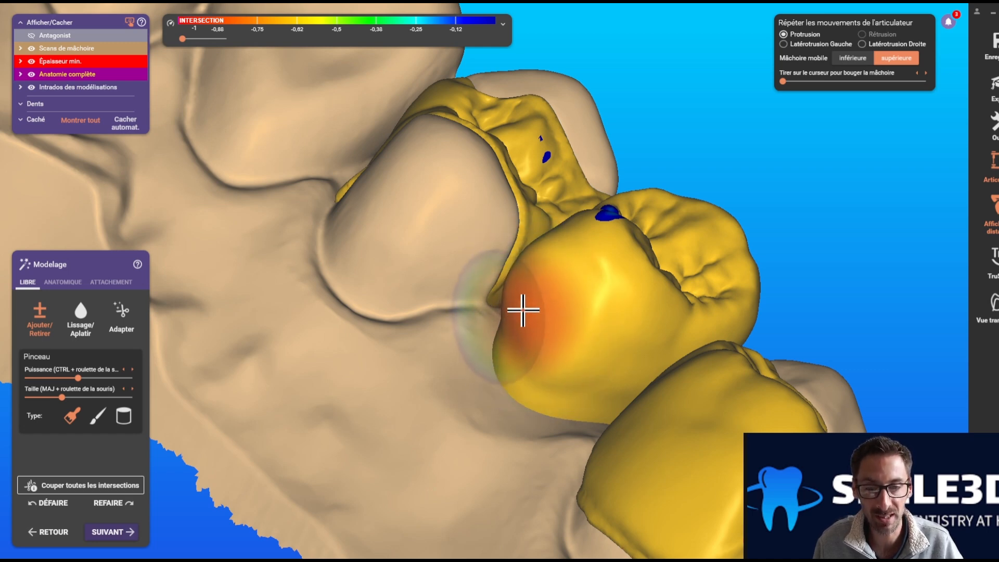
pyautogui.moveTo(545, 299)
pyautogui.mouseDown()
pyautogui.moveTo(535, 276)
pyautogui.moveTo(517, 304)
pyautogui.moveTo(528, 336)
pyautogui.moveTo(592, 326)
pyautogui.moveTo(556, 345)
pyautogui.mouseUp()
pyautogui.moveTo(531, 370)
pyautogui.mouseDown(button='right')
pyautogui.moveTo(513, 370)
pyautogui.moveTo(453, 325)
pyautogui.moveTo(473, 314)
pyautogui.moveTo(449, 325)
pyautogui.mouseUp(button='right')
pyautogui.scroll(-4, 453, 325)
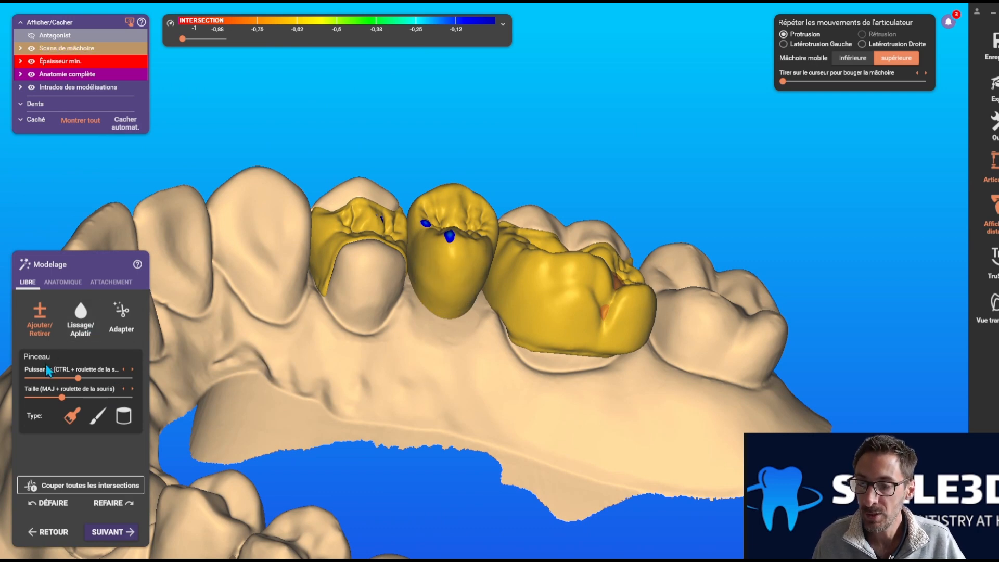
# Step: Increase the free-form brush strength, try the brush sizes and types, and set Smooth/Flatten to a moderate-size broad brush
pyautogui.moveTo(106, 376)
pyautogui.mouseDown()
pyautogui.moveTo(130, 378)
pyautogui.moveTo(53, 385)
pyautogui.moveTo(89, 386)
pyautogui.mouseUp()
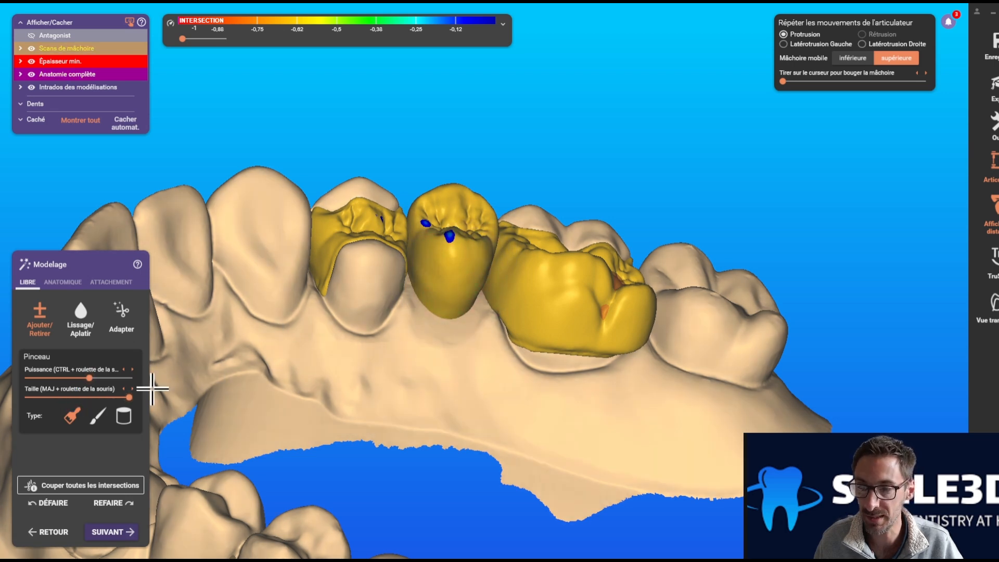
pyautogui.moveTo(129, 397); pyautogui.dragTo(28, 397)
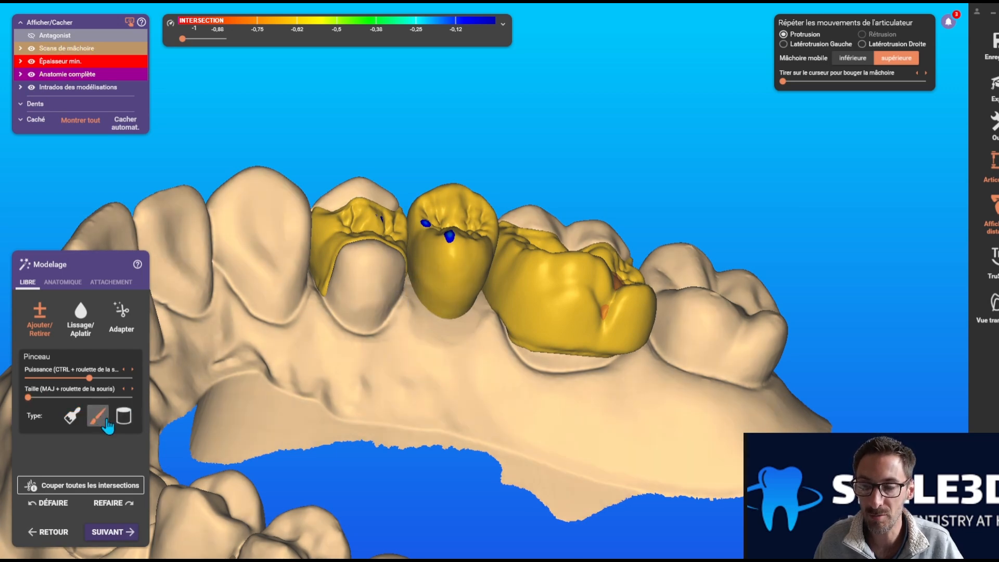
pyautogui.moveTo(305, 374); pyautogui.dragTo(458, 297, button='right')
pyautogui.scroll(4, 446, 312)
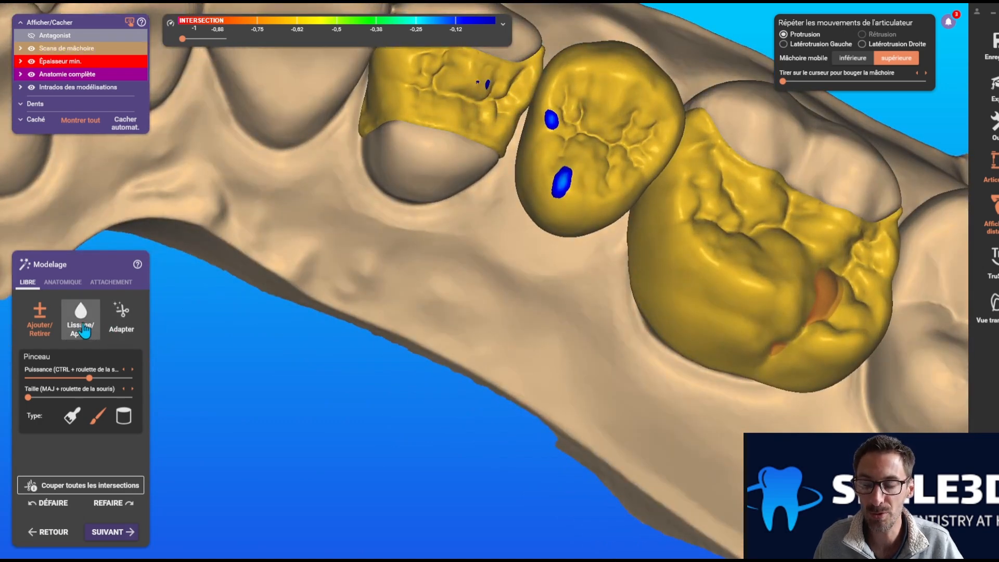
pyautogui.click(58, 396)
pyautogui.click(73, 415)
pyautogui.moveTo(213, 444)
pyautogui.mouseDown(button='right')
pyautogui.moveTo(544, 328)
pyautogui.moveTo(546, 419)
pyautogui.mouseUp(button='right')
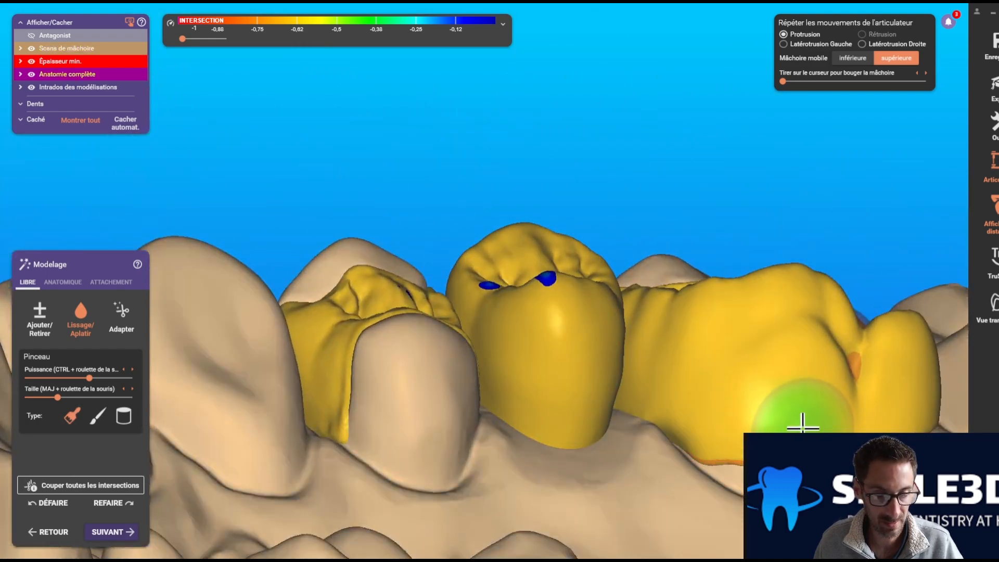
pyautogui.moveTo(914, 417)
pyautogui.mouseDown(button='right')
pyautogui.moveTo(843, 419)
pyautogui.moveTo(913, 423)
pyautogui.moveTo(664, 282)
pyautogui.moveTo(517, 330)
pyautogui.moveTo(513, 342)
pyautogui.moveTo(424, 296)
pyautogui.moveTo(448, 203)
pyautogui.moveTo(464, 193)
pyautogui.mouseUp(button='right')
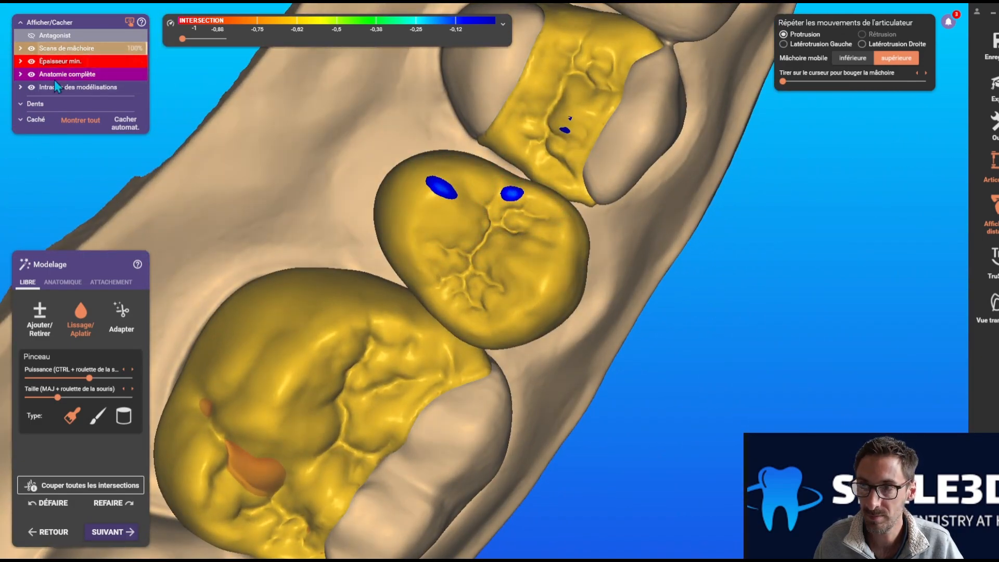
# Step: Adapt the bridge to the gingiva with 0 mm basal distance and to static and dynamic occlusion with 0.1 mm each
pyautogui.click(63, 283)
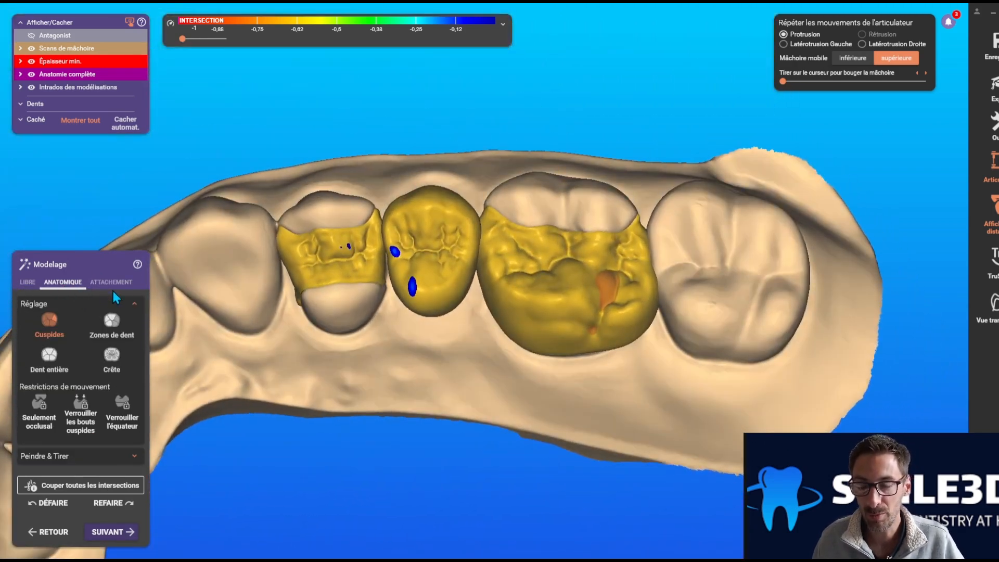
pyautogui.click(27, 285)
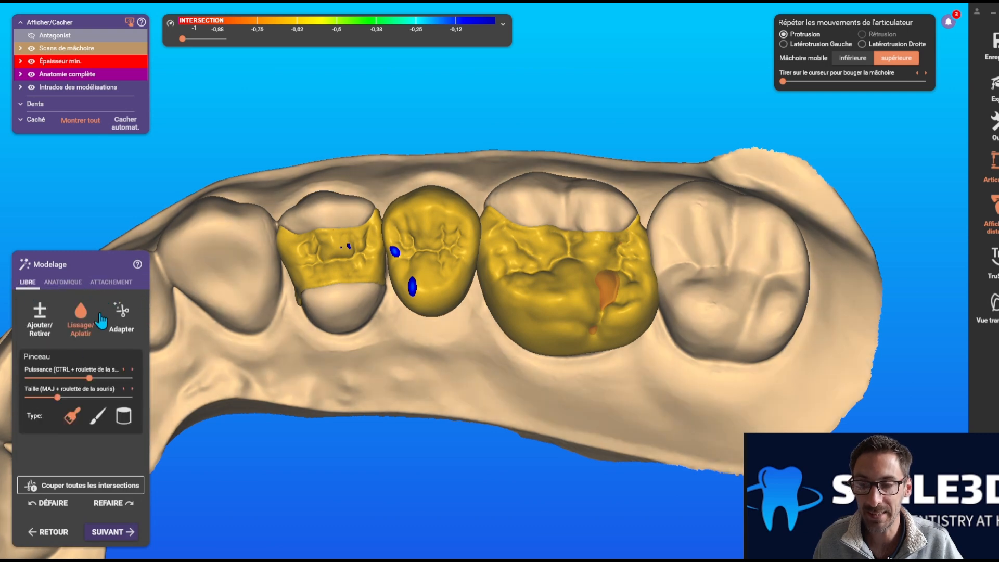
pyautogui.click(119, 322)
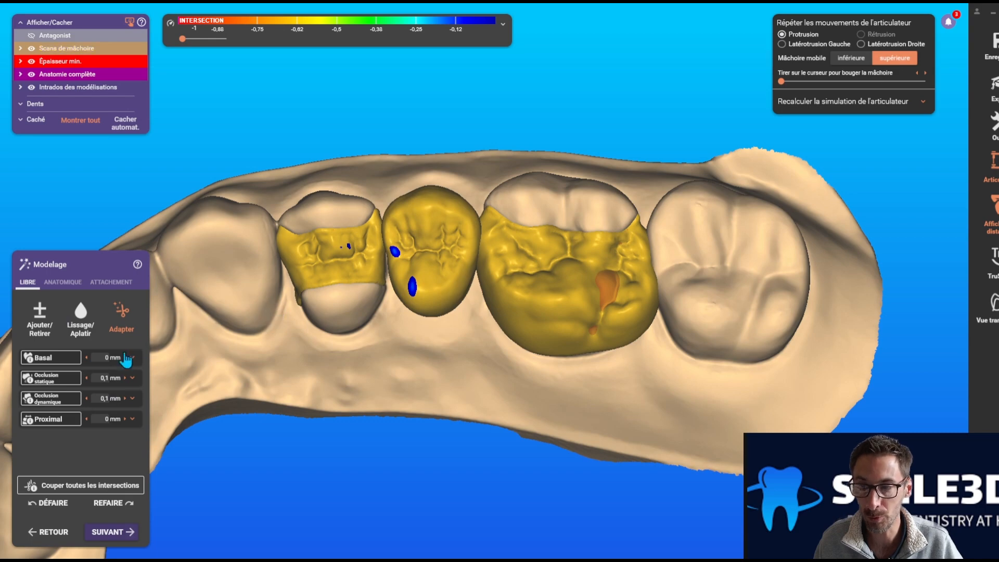
pyautogui.click(61, 357)
pyautogui.moveTo(338, 411)
pyautogui.mouseDown(button='right')
pyautogui.moveTo(357, 370)
pyautogui.moveTo(392, 449)
pyautogui.moveTo(404, 517)
pyautogui.moveTo(317, 439)
pyautogui.moveTo(129, 379)
pyautogui.moveTo(73, 372)
pyautogui.mouseUp(button='right')
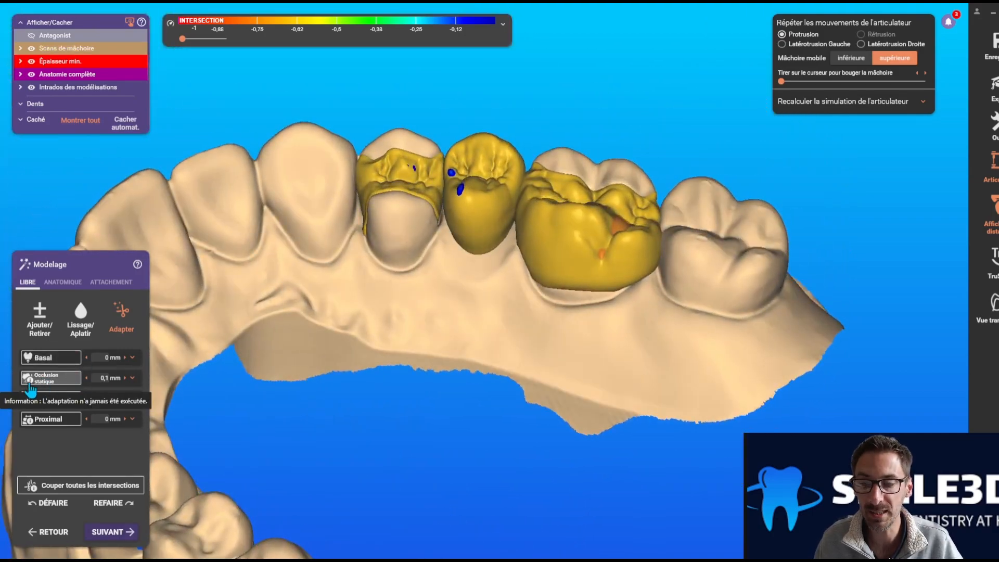
pyautogui.click(55, 402)
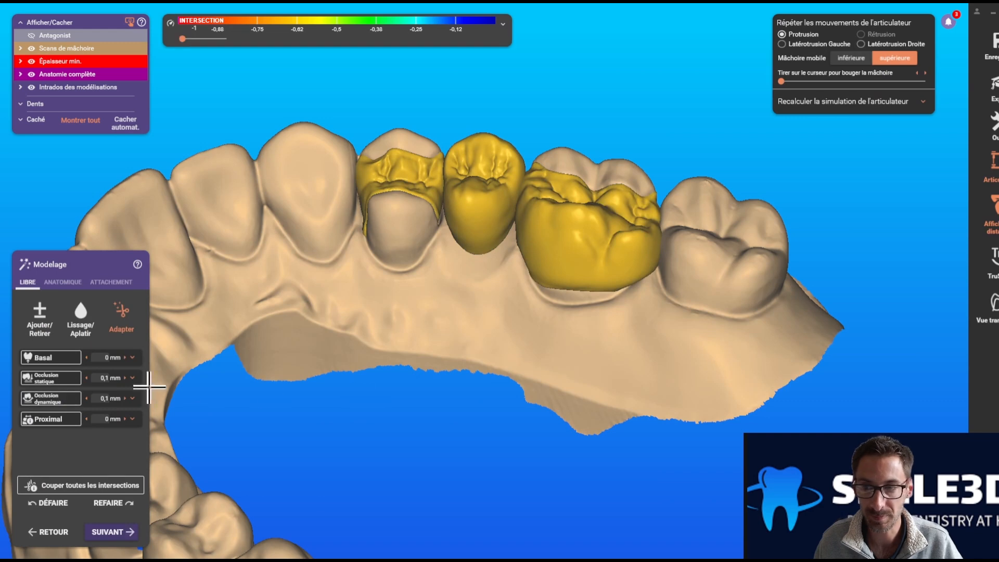
# Step: Adapt the proximal contacts at 0 mm and proceed to the connector design
pyautogui.moveTo(343, 250); pyautogui.dragTo(283, 324, button='right')
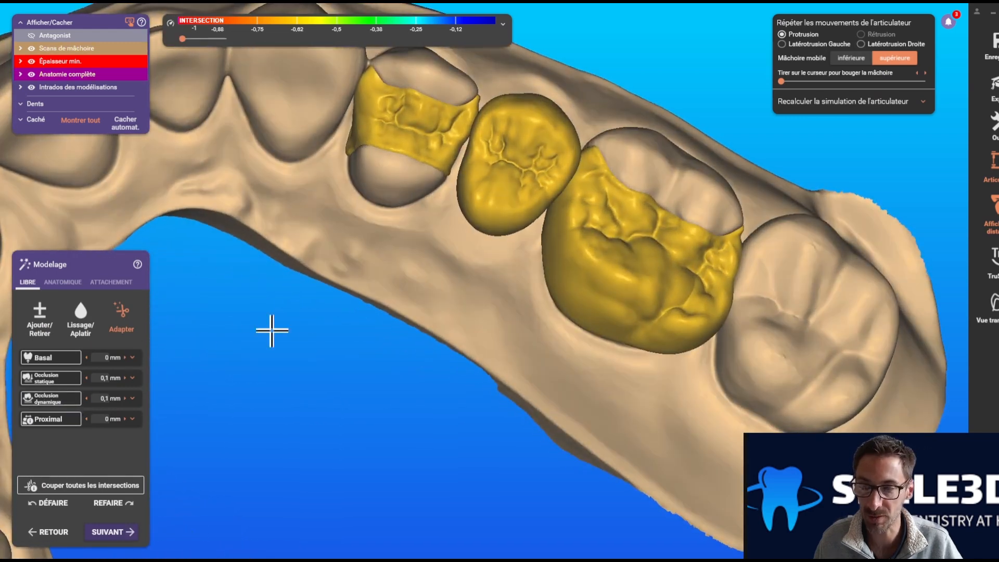
pyautogui.moveTo(338, 301); pyautogui.dragTo(291, 313, button='right')
pyautogui.click(61, 422)
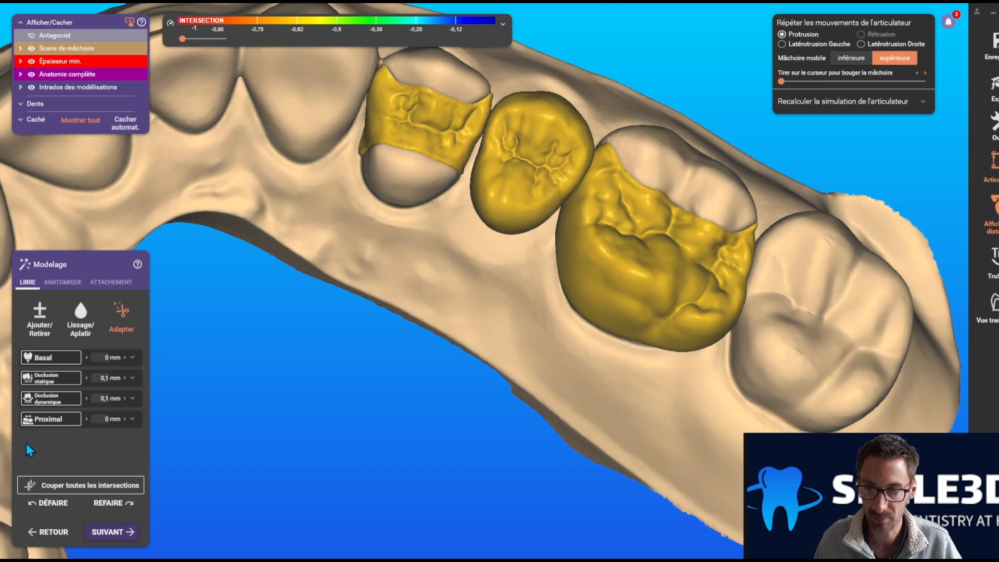
pyautogui.moveTo(347, 236); pyautogui.dragTo(165, 513, button='right')
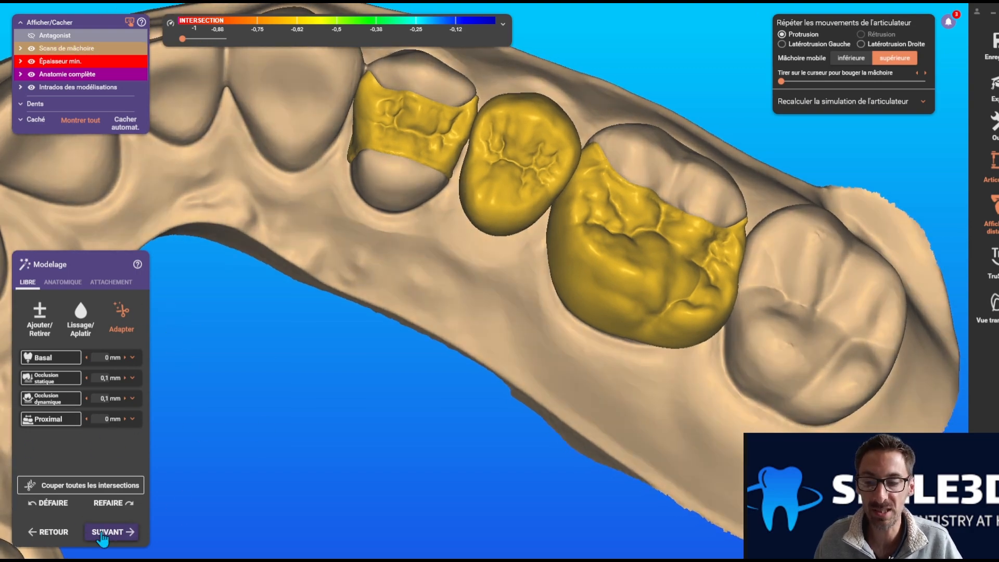
pyautogui.click(106, 531)
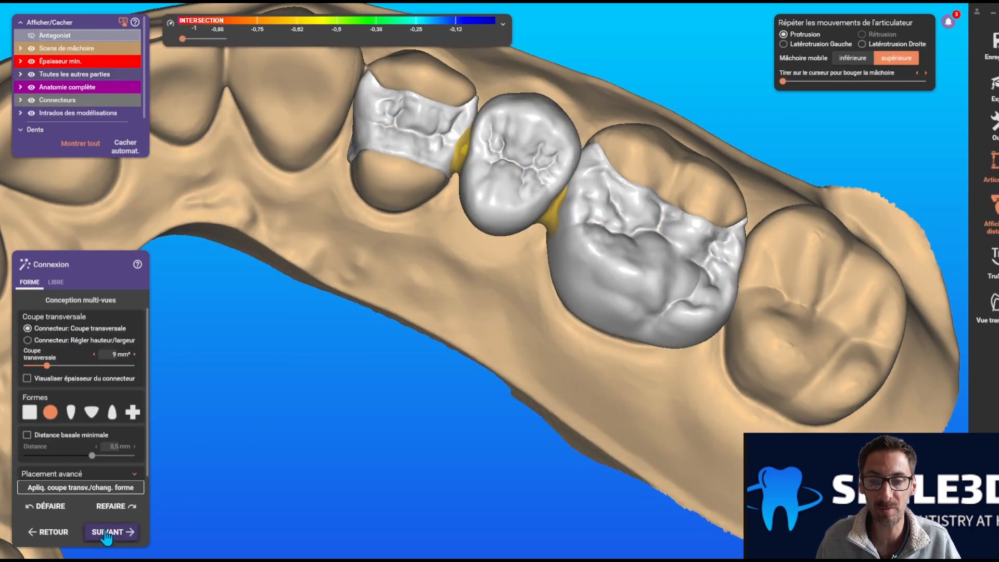
# Step: Try a narrow elongated shape for the bridge connectors and apply the cross-section and shape change
pyautogui.moveTo(274, 468); pyautogui.dragTo(451, 209, button='right')
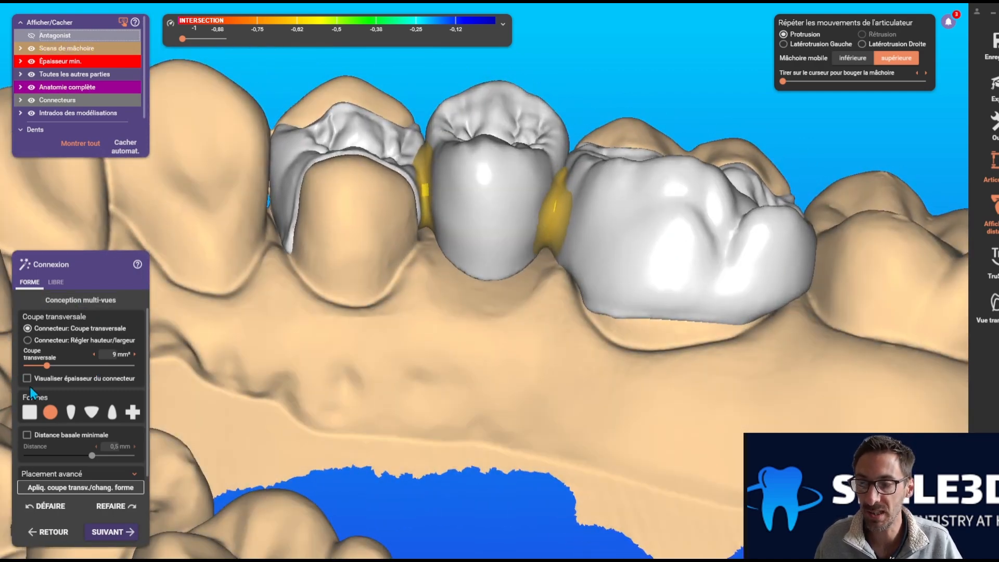
pyautogui.click(71, 414)
pyautogui.click(76, 489)
pyautogui.moveTo(322, 333); pyautogui.dragTo(434, 250, button='right')
# Step: Apply advanced connector placement 1.4 mm below and 1.5 mm lingual to the contacts, and check it from the palatal and occlusal sides
pyautogui.click(91, 474)
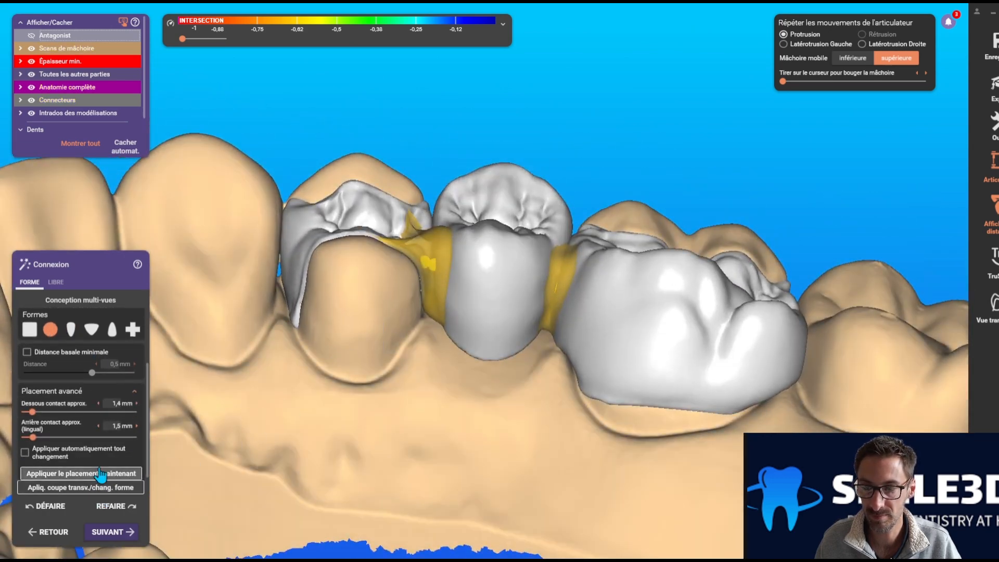
pyautogui.moveTo(442, 302)
pyautogui.mouseDown(button='right')
pyautogui.moveTo(461, 277)
pyautogui.moveTo(445, 250)
pyautogui.moveTo(423, 245)
pyautogui.moveTo(437, 263)
pyautogui.moveTo(526, 216)
pyautogui.moveTo(470, 222)
pyautogui.mouseUp(button='right')
pyautogui.scroll(2, 526, 217)
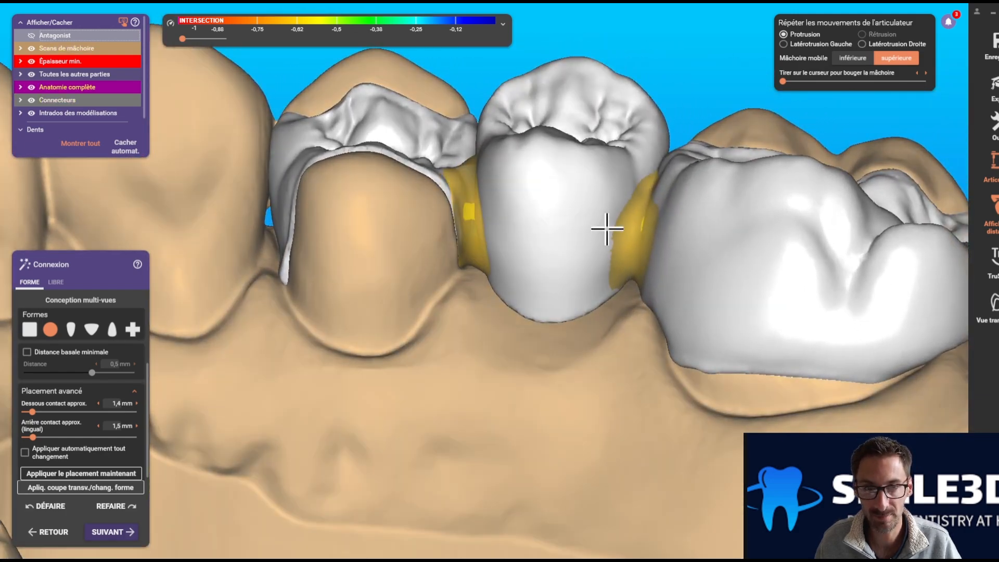
pyautogui.moveTo(631, 232); pyautogui.dragTo(372, 234, button='right')
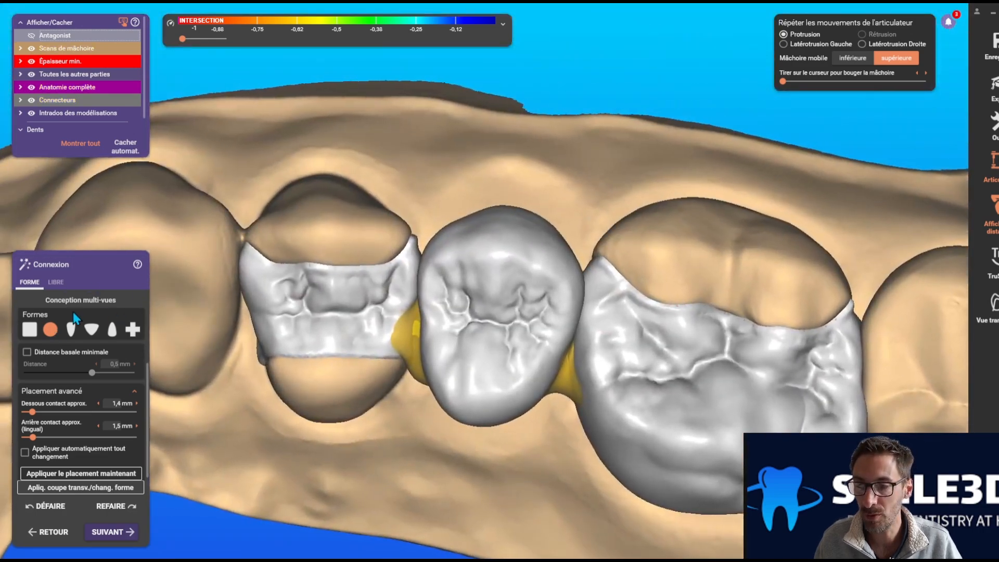
pyautogui.scroll(3, 91, 378)
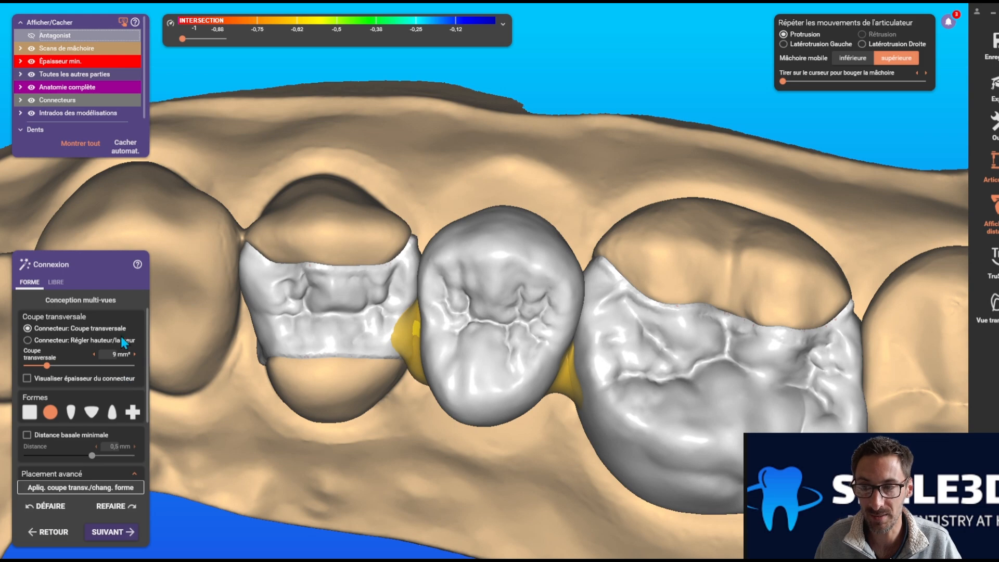
# Step: Switch the connectors to free editing and move the control points of the 24–25 connector inward at its occlusal and gingival ends
pyautogui.moveTo(167, 364); pyautogui.dragTo(77, 283, button='right')
pyautogui.click(55, 282)
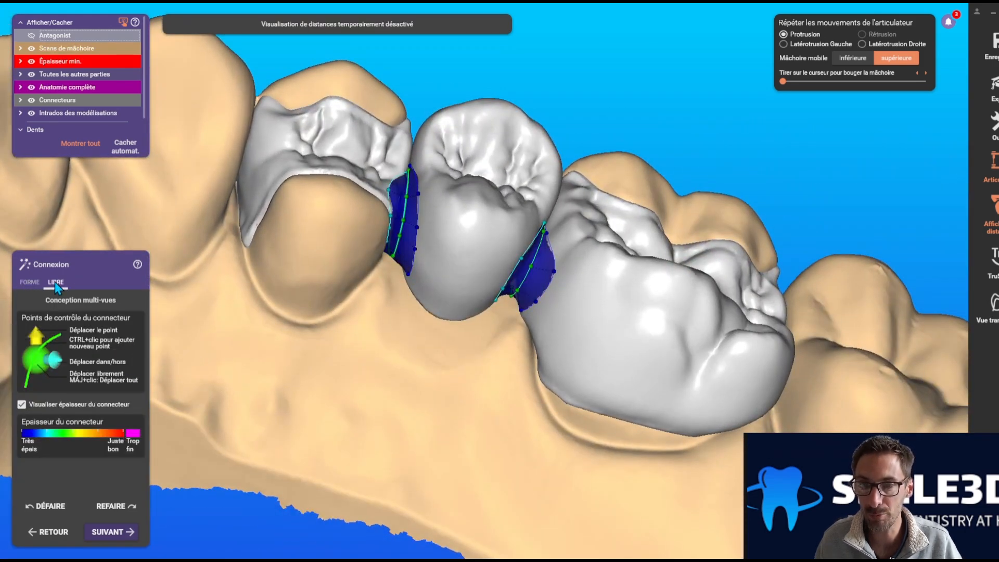
pyautogui.scroll(6, 475, 275)
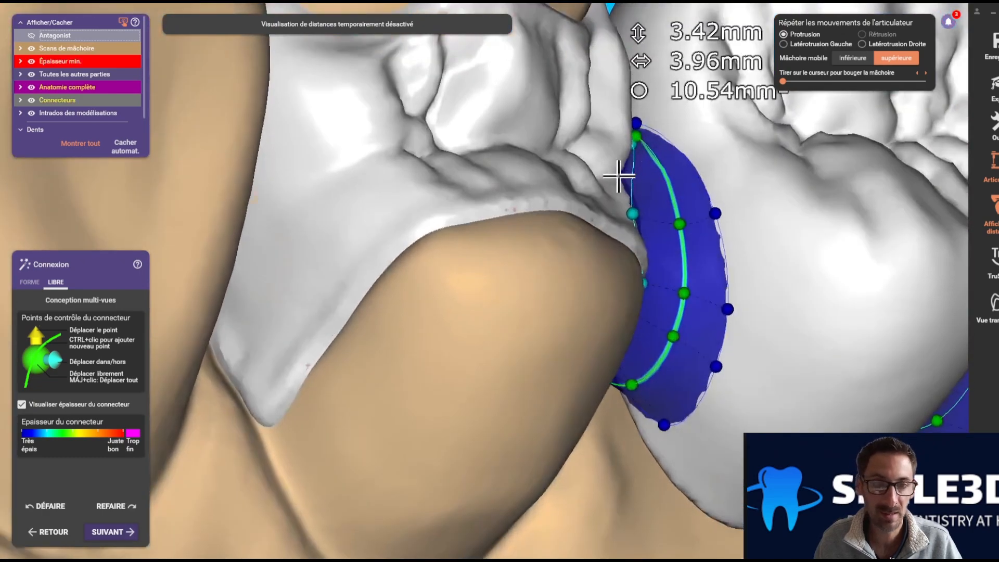
pyautogui.moveTo(635, 124); pyautogui.dragTo(676, 178)
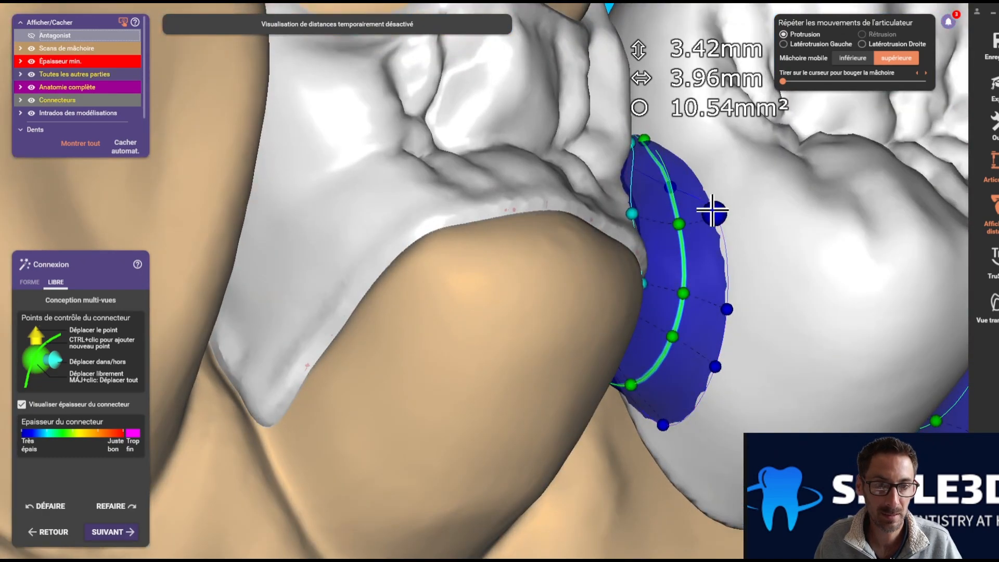
pyautogui.moveTo(710, 214); pyautogui.dragTo(709, 242)
pyautogui.moveTo(714, 367); pyautogui.dragTo(700, 353)
pyautogui.moveTo(663, 424); pyautogui.dragTo(660, 395)
# Step: Move the gingival control point of the 25–26 connector in the occlusal direction to raise its lower edge
pyautogui.moveTo(666, 393); pyautogui.dragTo(590, 210, button='right')
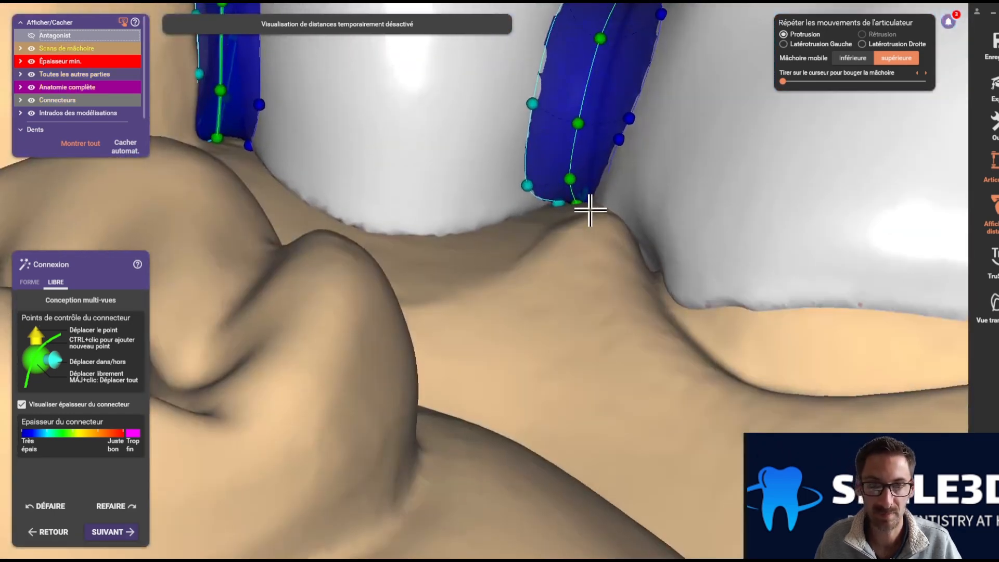
pyautogui.moveTo(579, 202); pyautogui.dragTo(588, 176)
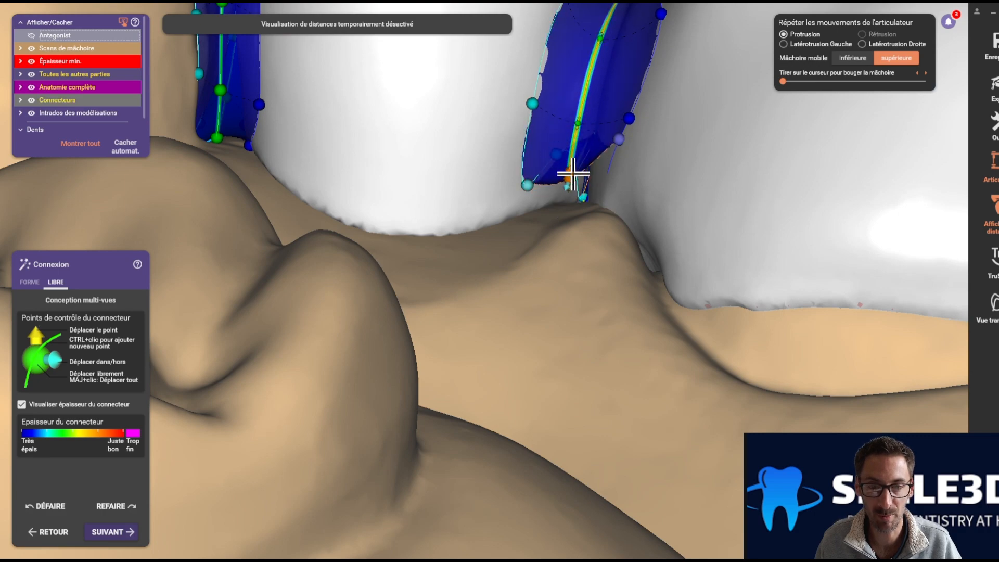
pyautogui.scroll(-5, 629, 154)
pyautogui.moveTo(629, 156); pyautogui.dragTo(577, 249, button='right')
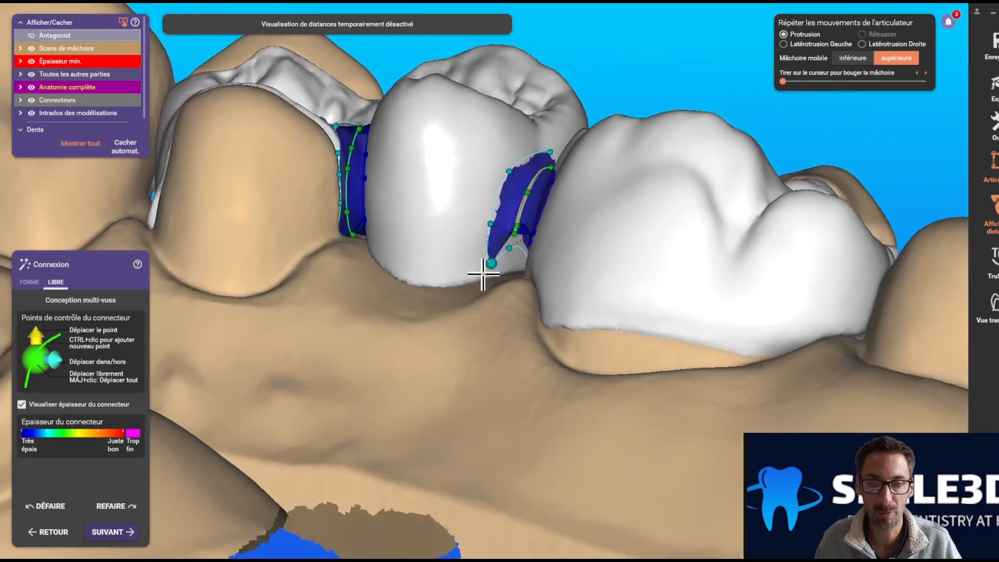
# Step: Return to the connector shape settings, select the 25–26 connector and merge the bridge parts into one piece
pyautogui.click(26, 286)
pyautogui.moveTo(423, 368); pyautogui.dragTo(523, 294, button='right')
pyautogui.scroll(4, 593, 241)
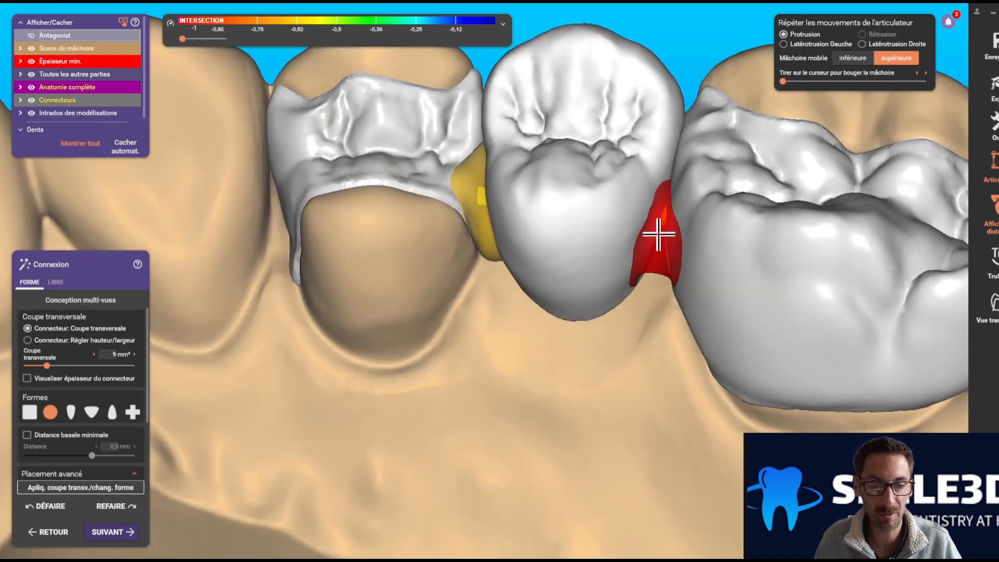
pyautogui.click(658, 234)
pyautogui.moveTo(635, 452); pyautogui.dragTo(264, 383, button='right')
pyautogui.scroll(-4, 636, 431)
pyautogui.scroll(-3, 635, 431)
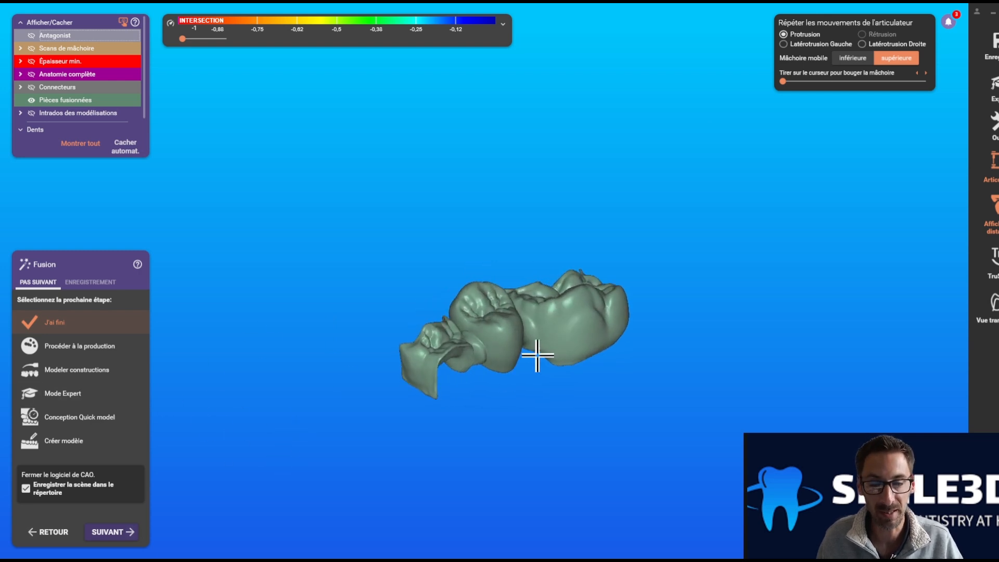
# Step: Proceed from the merge to modelling the constructed parts and switch to free modelling
pyautogui.click(93, 370)
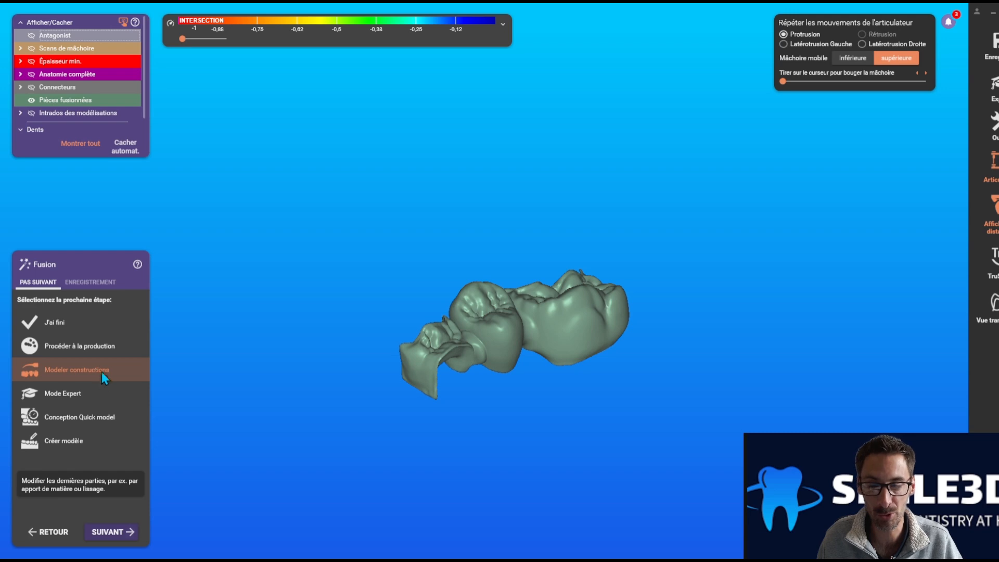
pyautogui.click(109, 536)
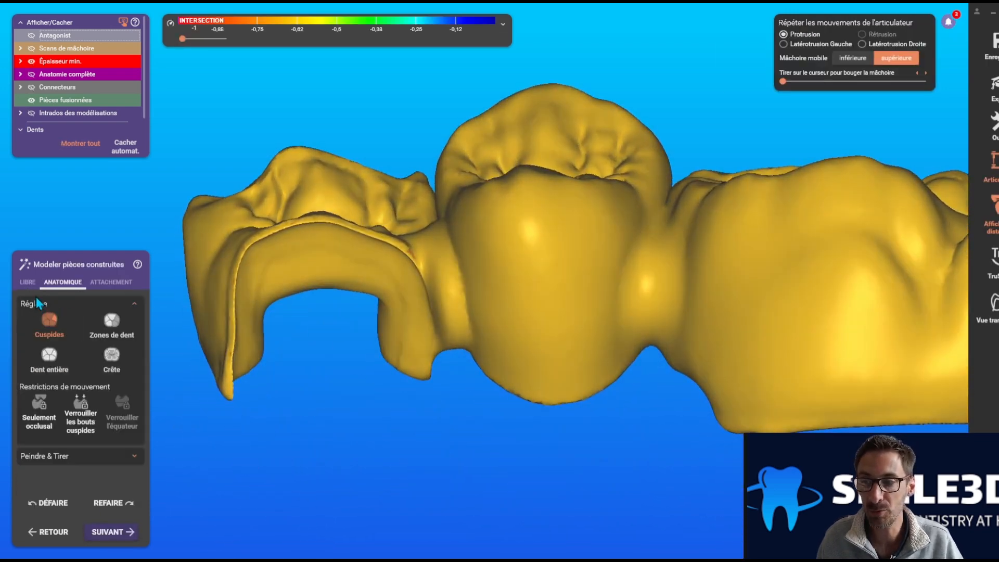
pyautogui.click(28, 282)
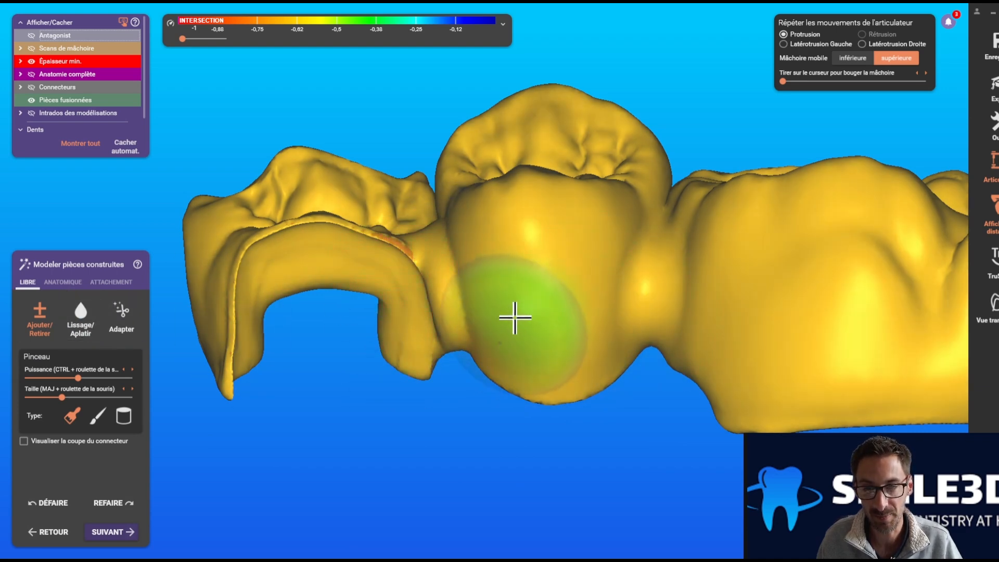
# Step: Apply add/remove strokes to the palatal face of pontic 25 with the fine brush at a reduced size
pyautogui.moveTo(538, 308)
pyautogui.mouseDown(button='right')
pyautogui.moveTo(406, 372)
pyautogui.moveTo(323, 391)
pyautogui.mouseUp(button='right')
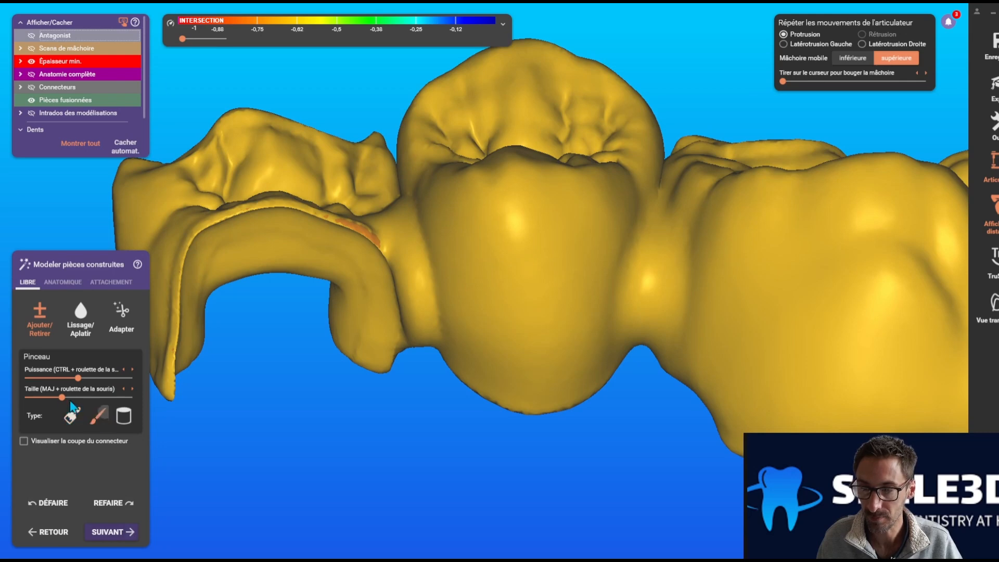
pyautogui.click(43, 396)
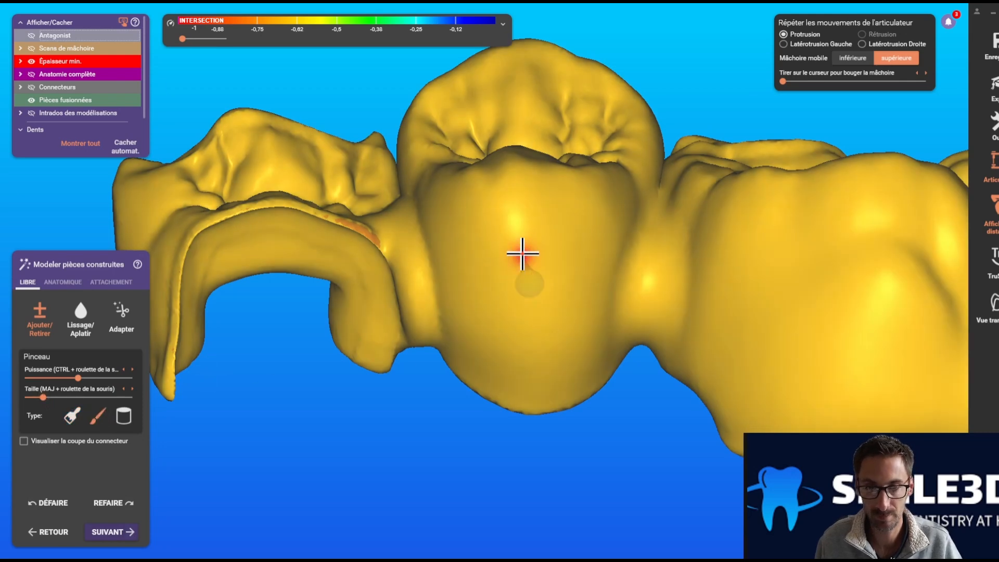
pyautogui.moveTo(505, 268); pyautogui.dragTo(511, 295)
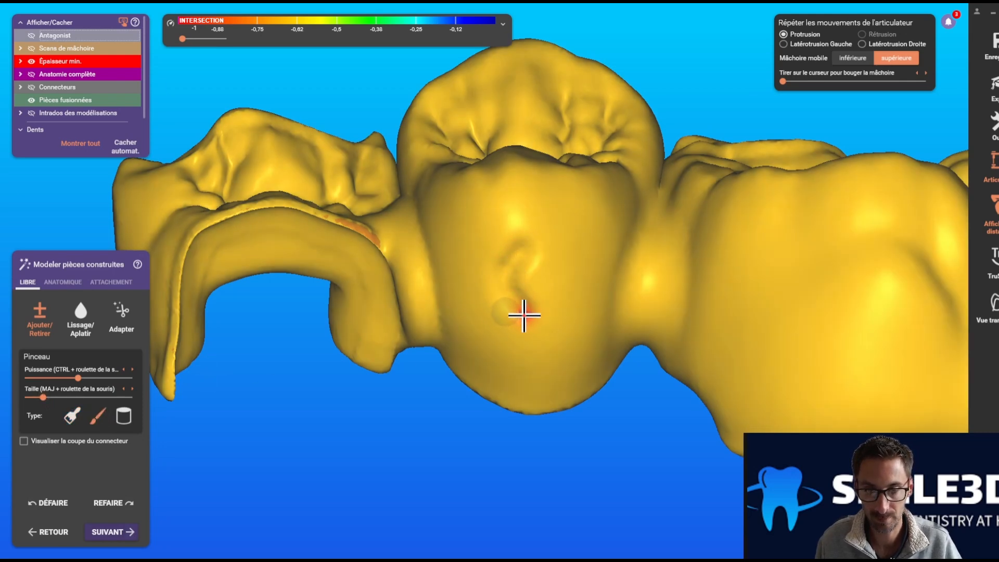
pyautogui.moveTo(528, 335); pyautogui.dragTo(525, 349)
# Step: Save the modelling changes to the bridge STL file and finish the design, saving the scene in the project directory
pyautogui.moveTo(593, 341)
pyautogui.mouseDown(button='right')
pyautogui.moveTo(617, 432)
pyautogui.moveTo(203, 453)
pyautogui.mouseUp(button='right')
pyautogui.scroll(-3, 615, 431)
pyautogui.scroll(-3, 614, 430)
pyautogui.click(126, 532)
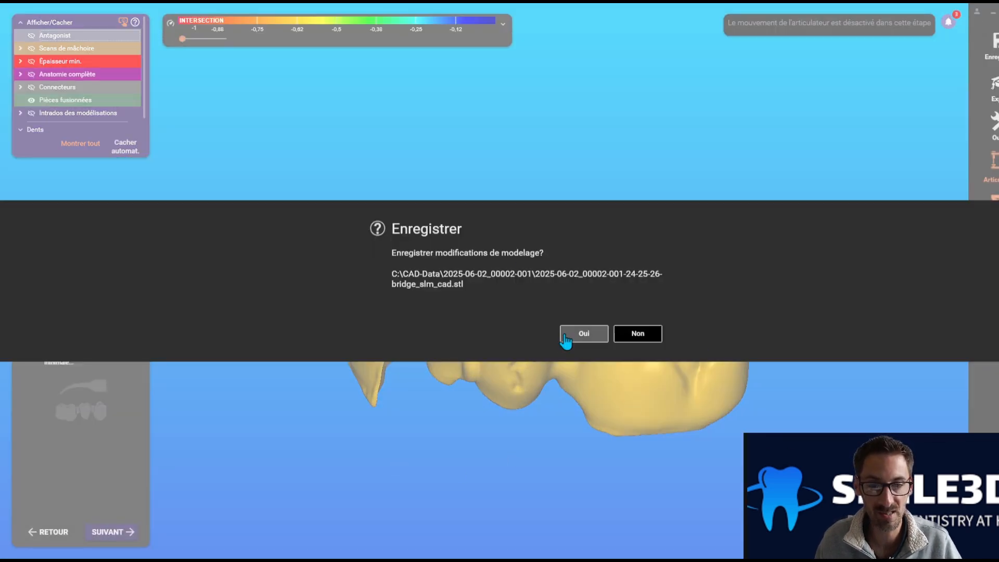
pyautogui.click(583, 335)
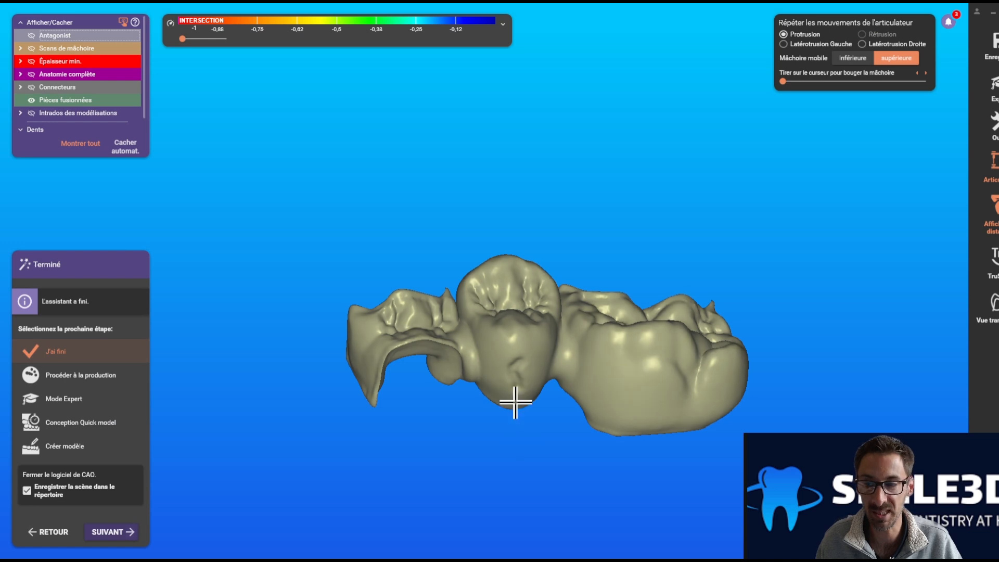
pyautogui.click(129, 533)
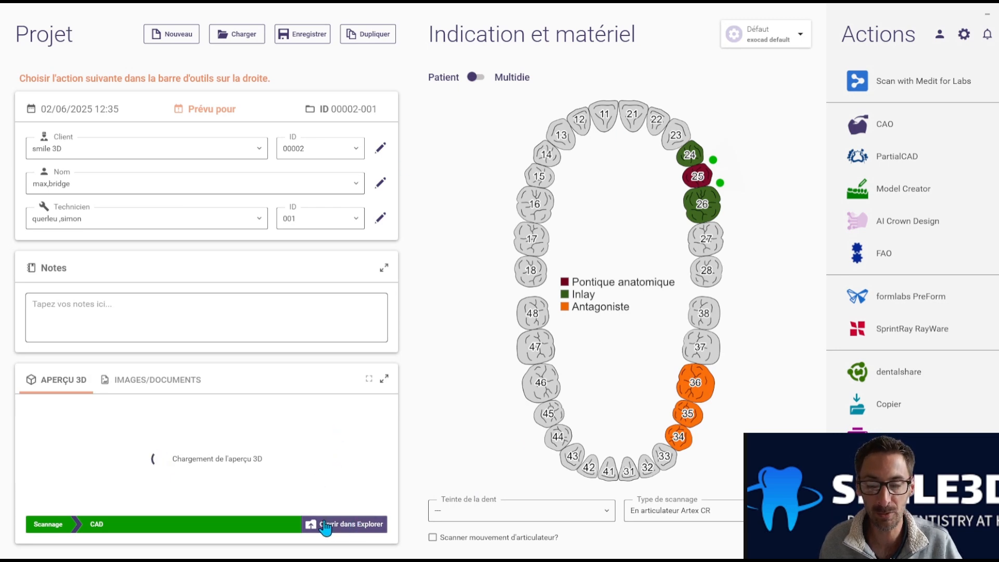
# Step: Open the project folder in File Explorer, inspect the exported bridge STL in the 3D preview, and return to the project
pyautogui.click(358, 531)
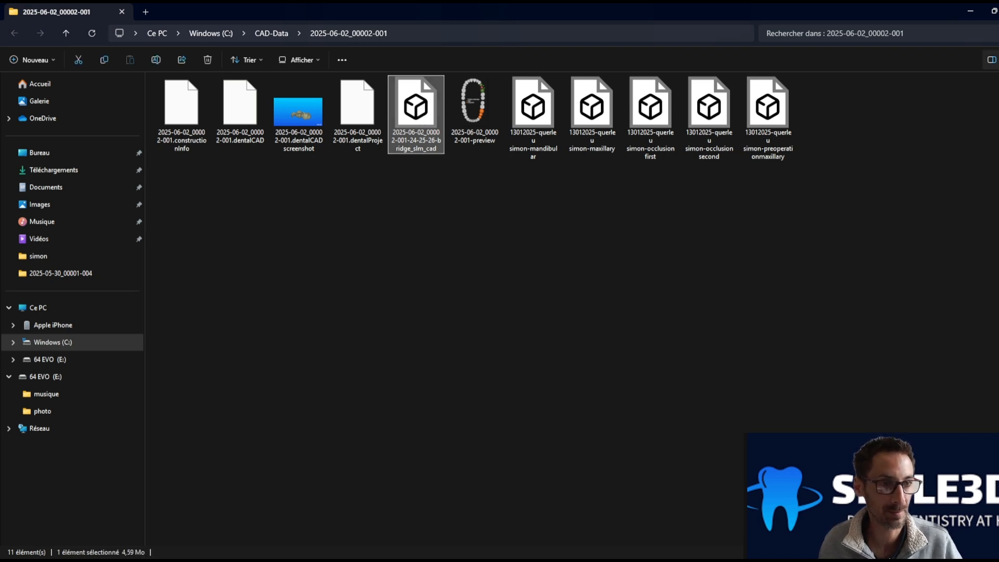
pyautogui.click(991, 59)
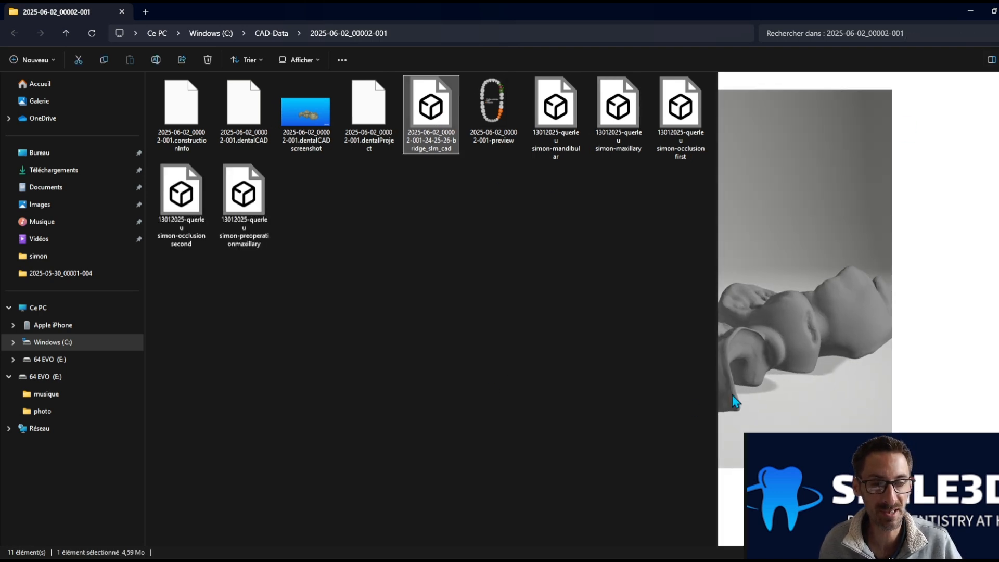
pyautogui.moveTo(764, 359); pyautogui.dragTo(840, 381)
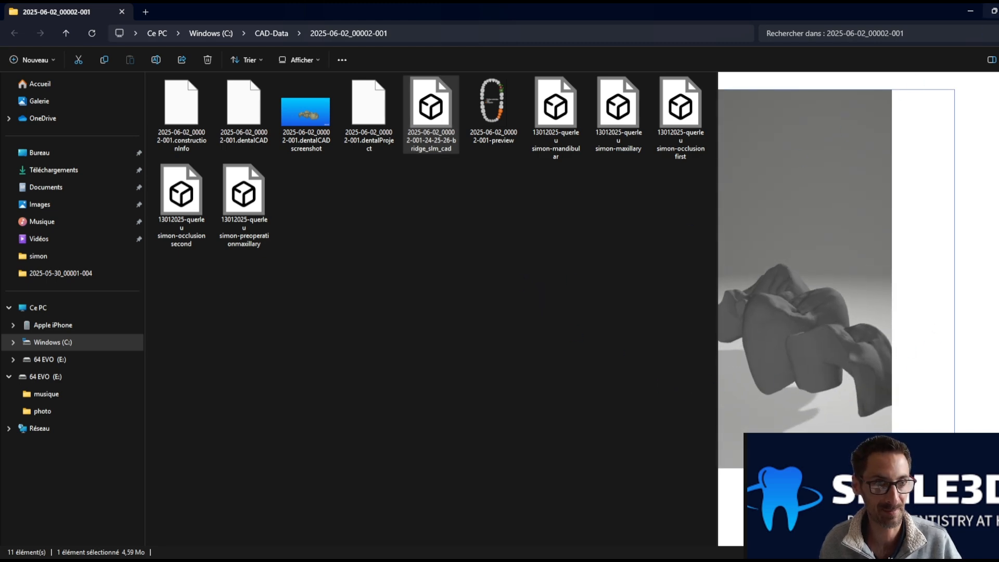
pyautogui.click(998, 11)
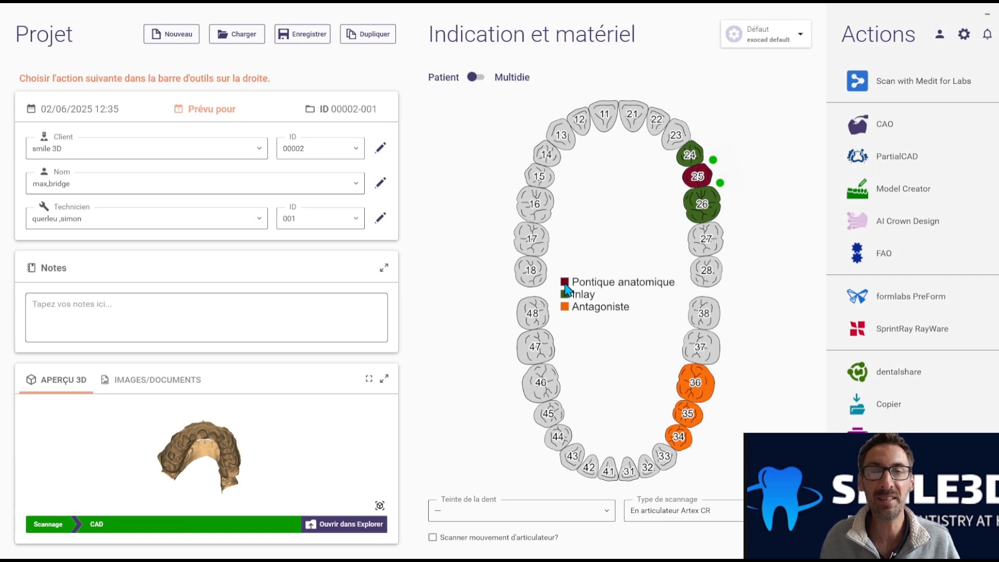